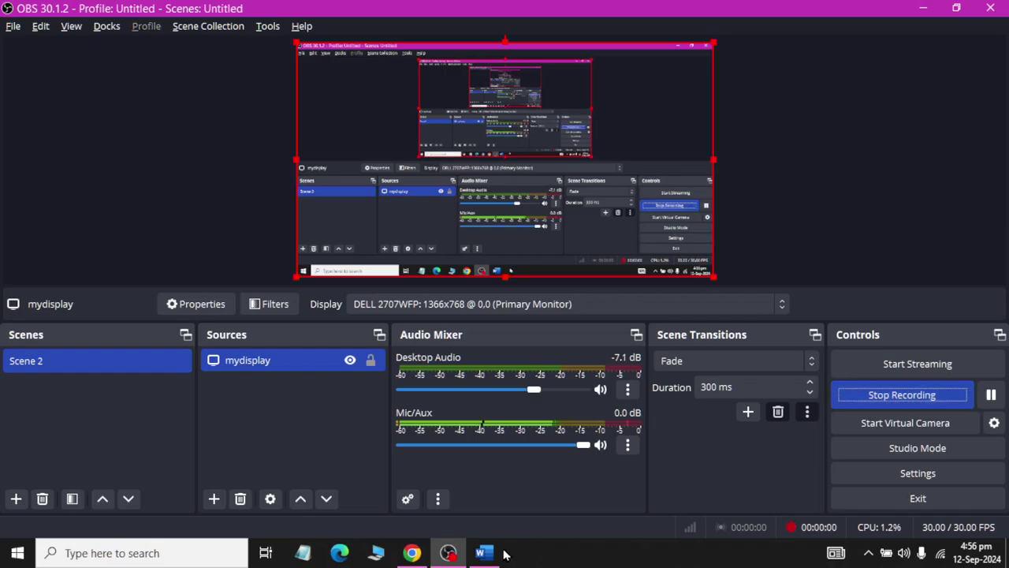
Switch from OBS Studio to the Document2 window in Word using the taskbar.
click(167, 324)
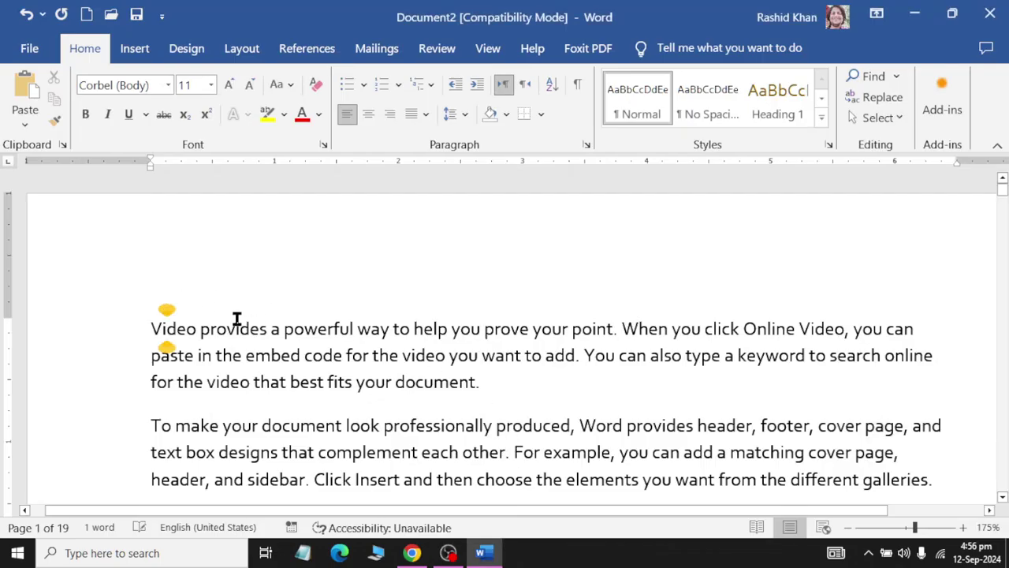
Switch to Multiple Pages view and zoom out to survey every page.
click(156, 322)
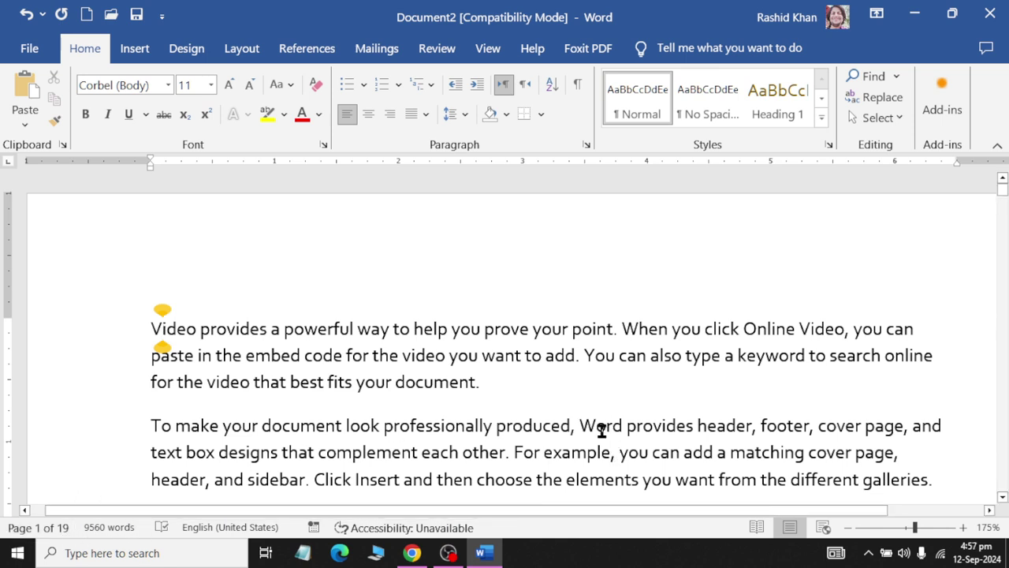
click(487, 48)
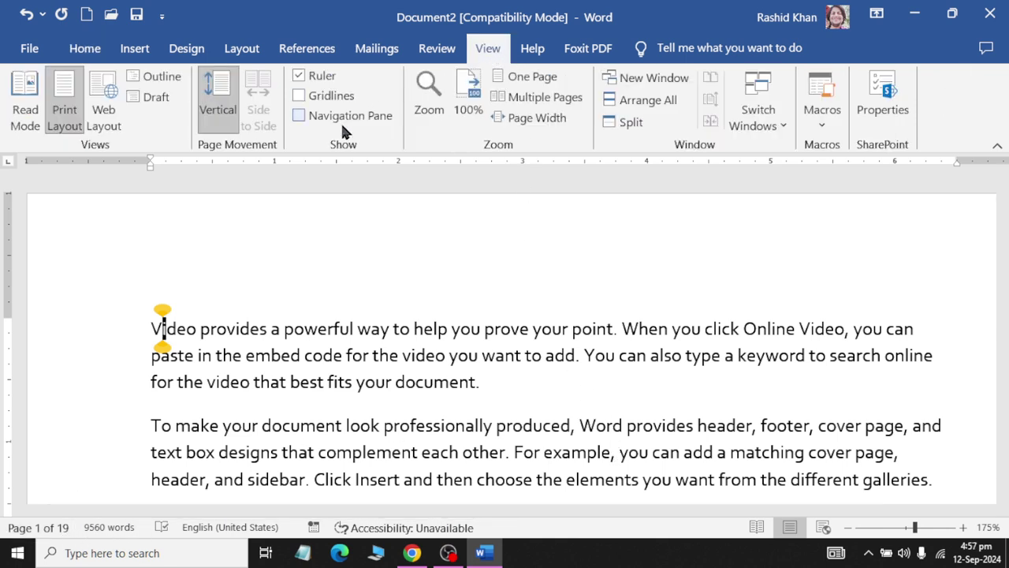
click(565, 97)
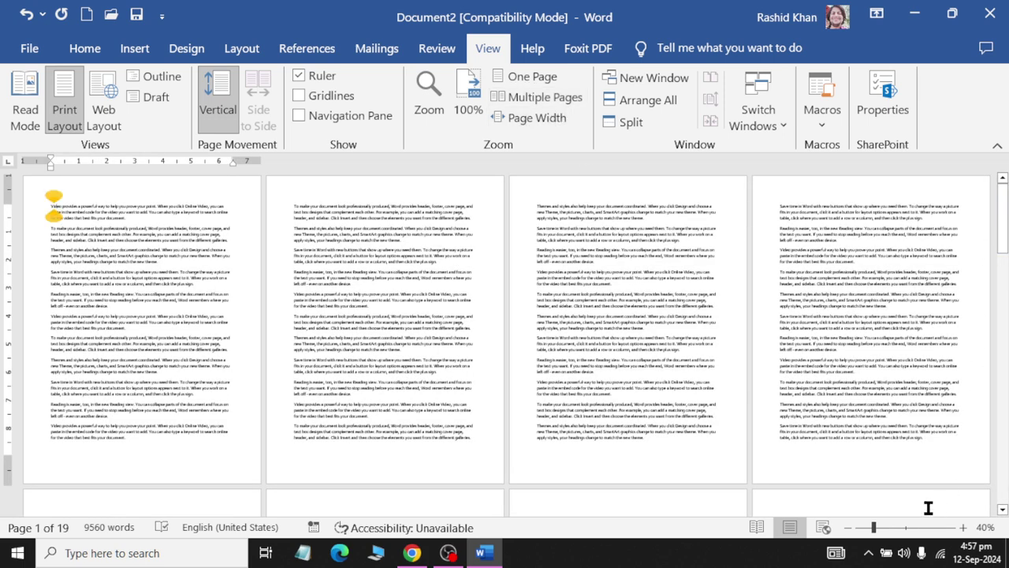
click(856, 527)
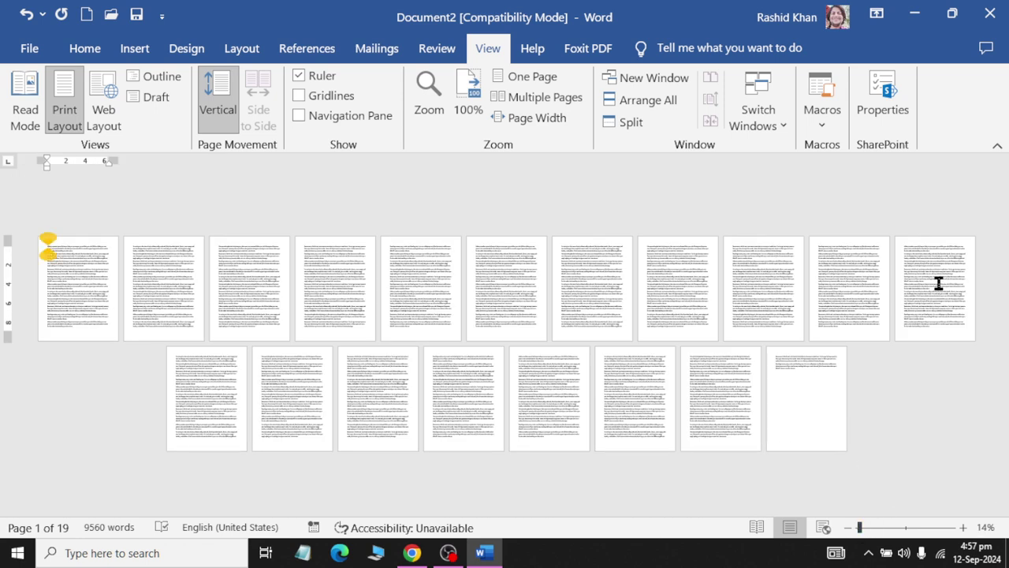
drag(897, 527, 906, 528)
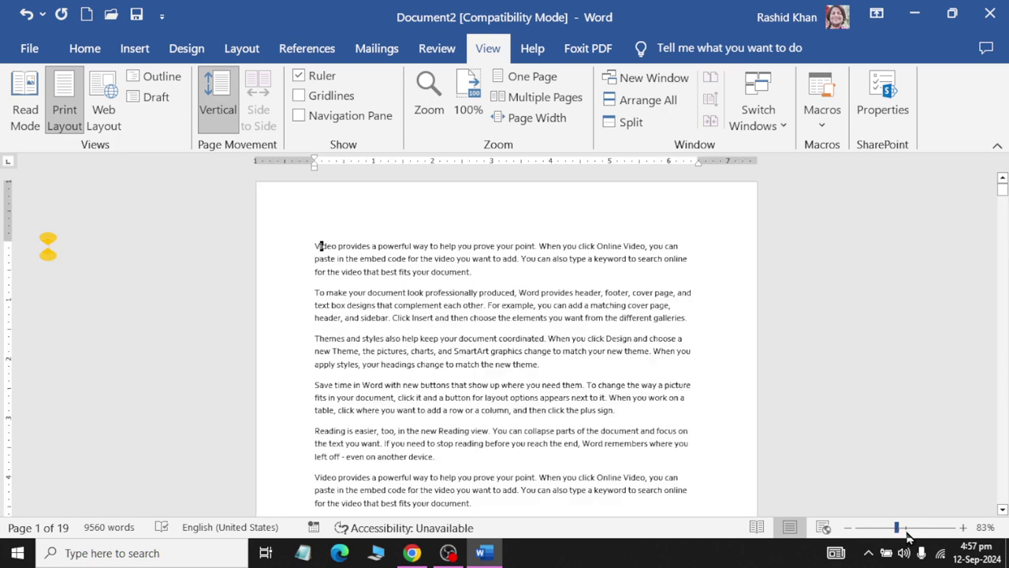
Zoom to show two pages side by side and return to the start of page 1.
scroll(595, 337, up, 1)
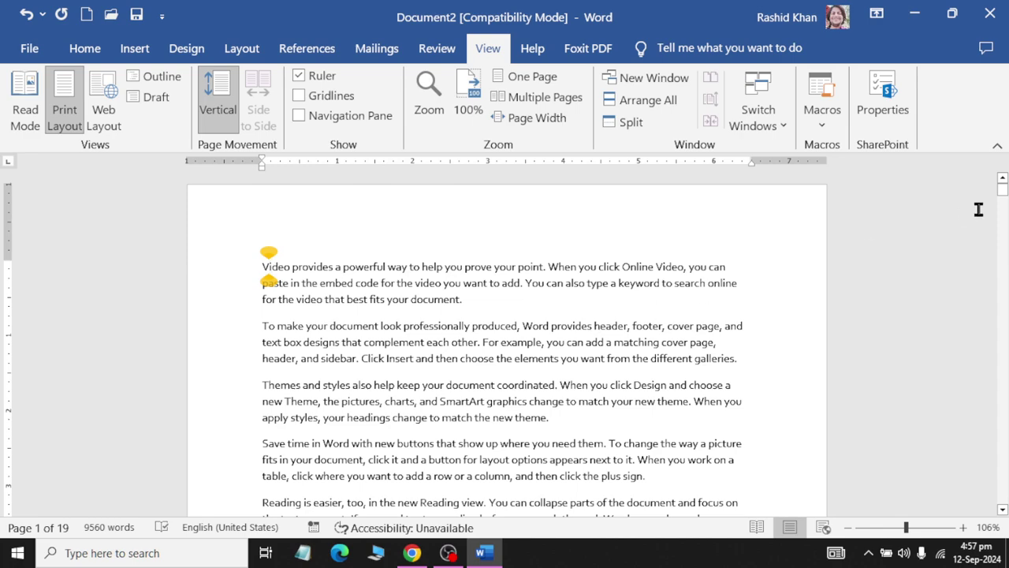
drag(1002, 189, 995, 326)
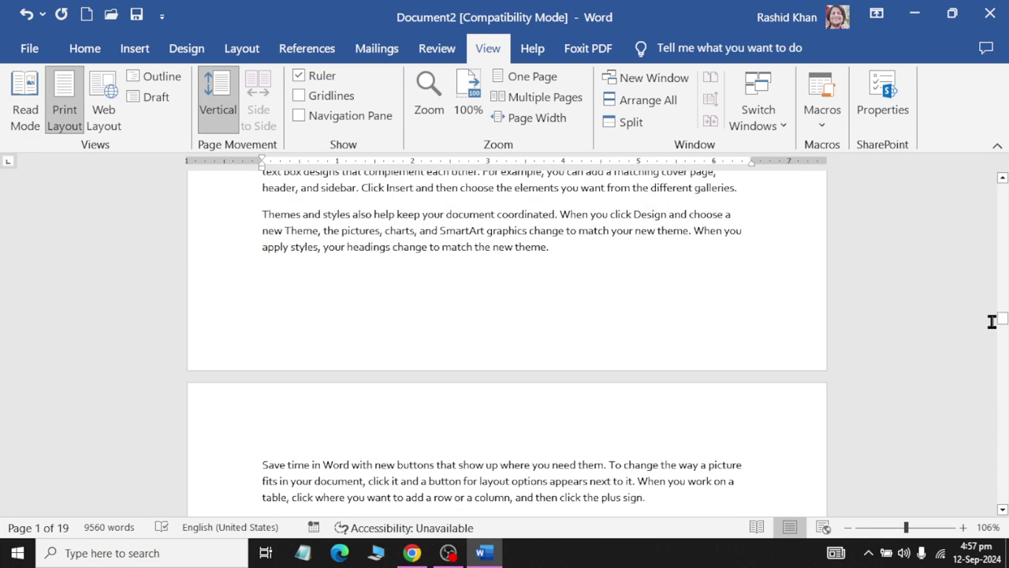
drag(896, 529, 889, 529)
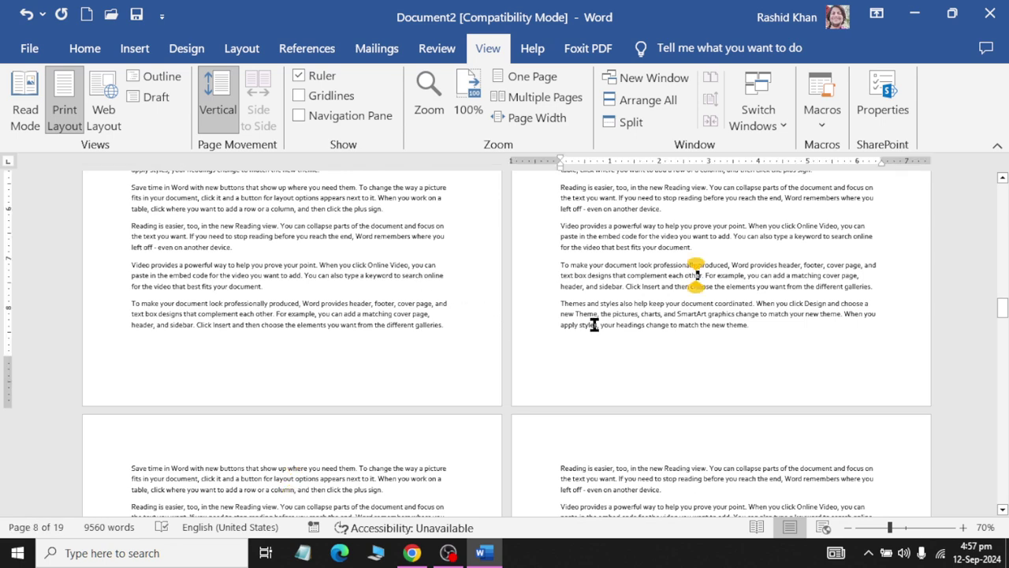
click(382, 489)
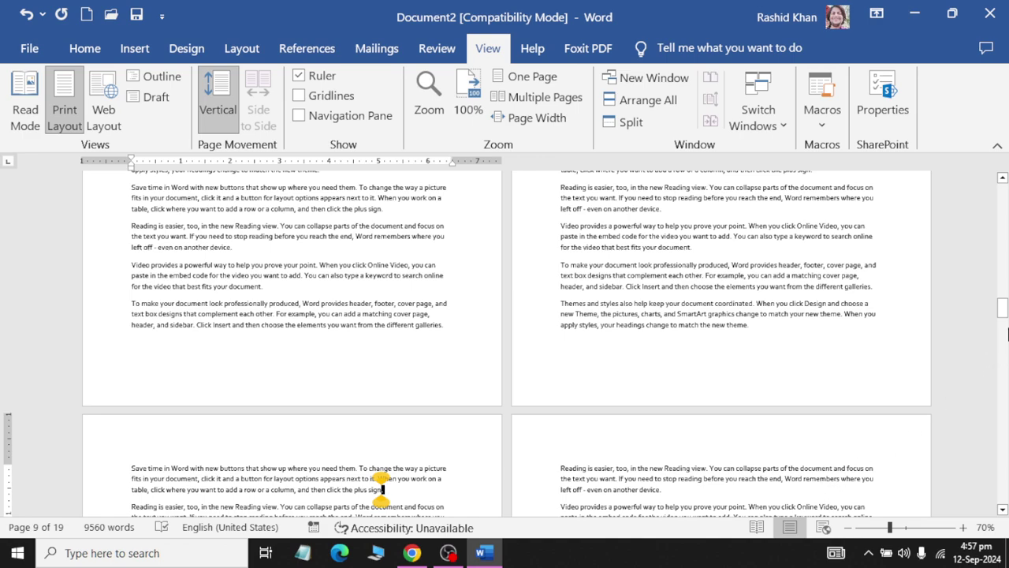
drag(1002, 307, 1006, 163)
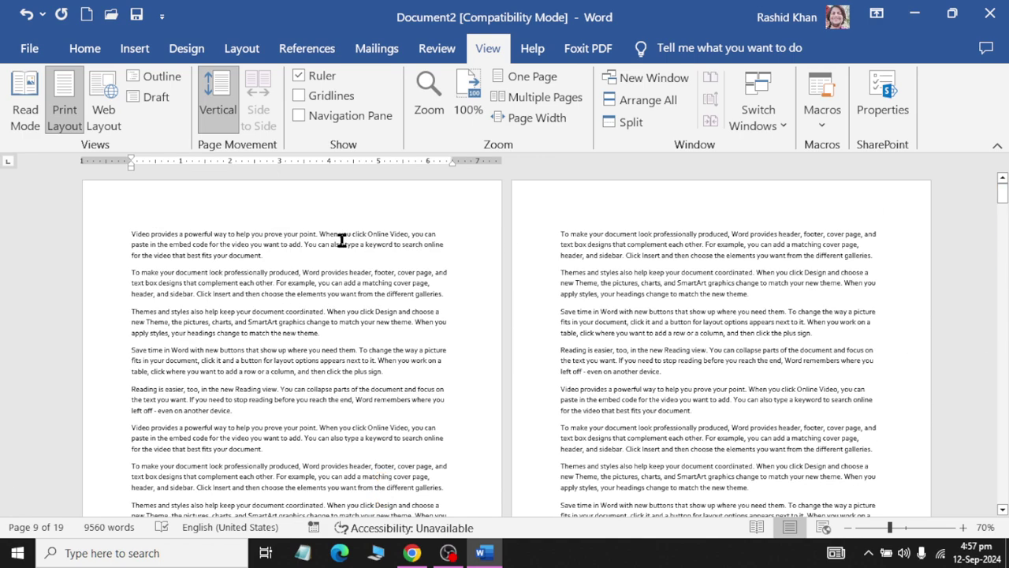
click(128, 240)
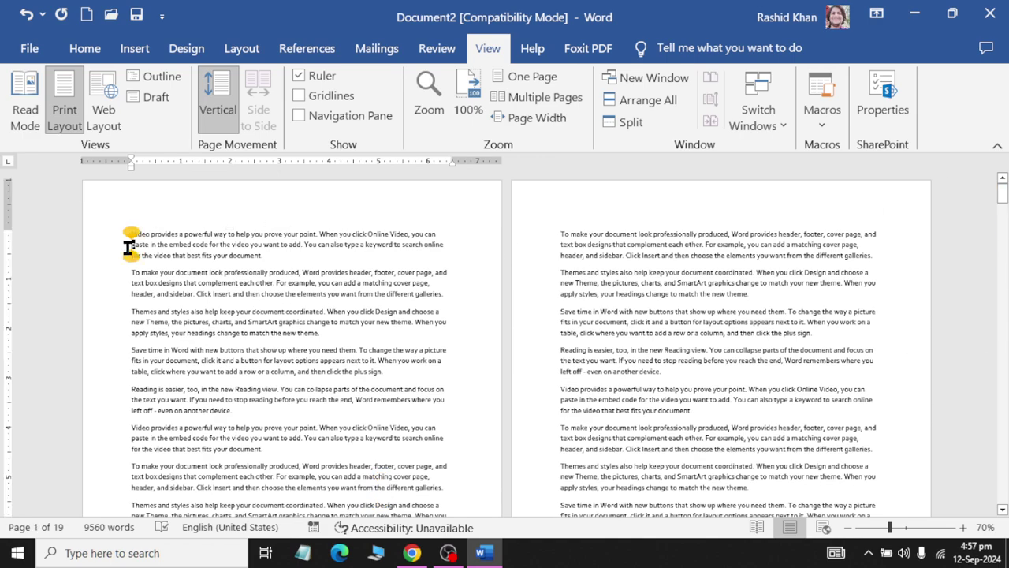
click(134, 48)
Insert Bold Numbers 3 'Page X of Y' numbering at the bottom of every page.
click(722, 118)
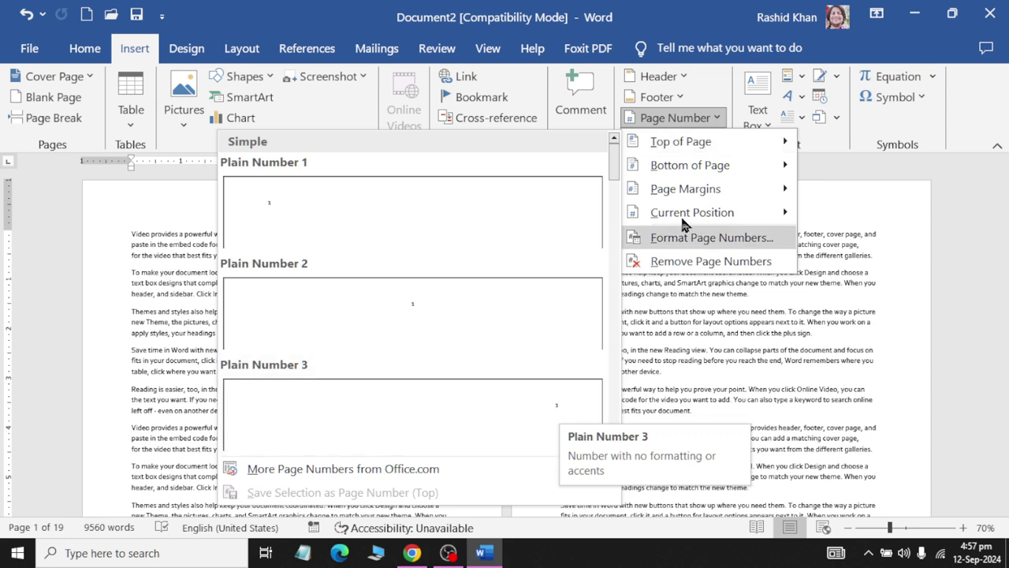
mouse_move(690, 165)
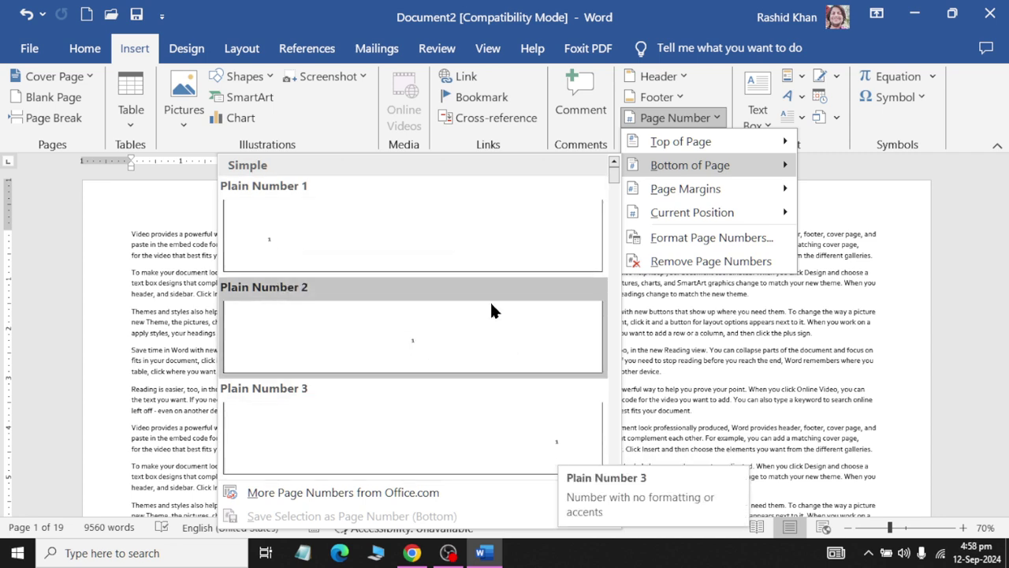
scroll(460, 273, down, 5)
scroll(460, 273, up, 2)
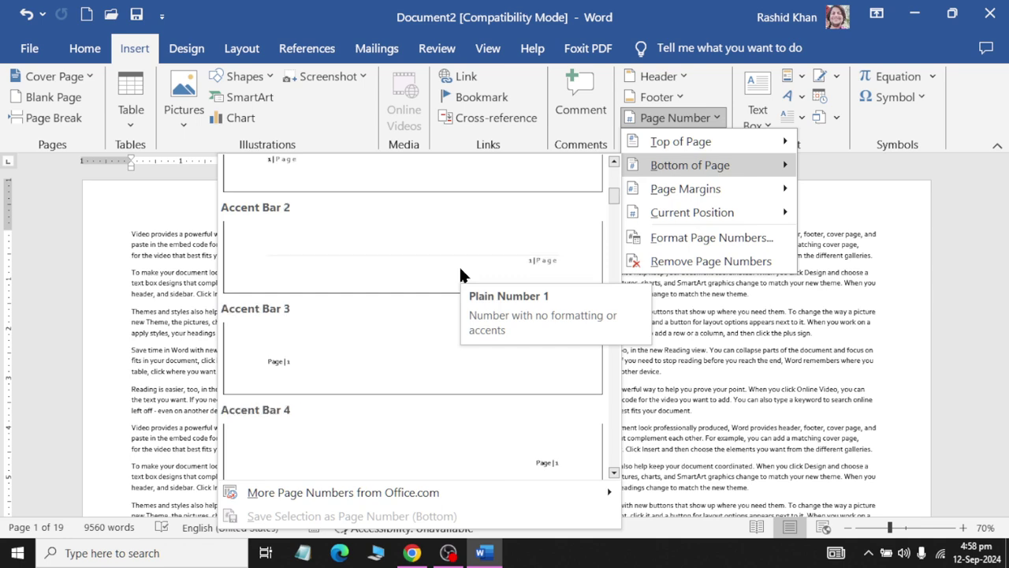
scroll(460, 272, down, 3)
scroll(460, 272, down, 3)
scroll(473, 264, down, 3)
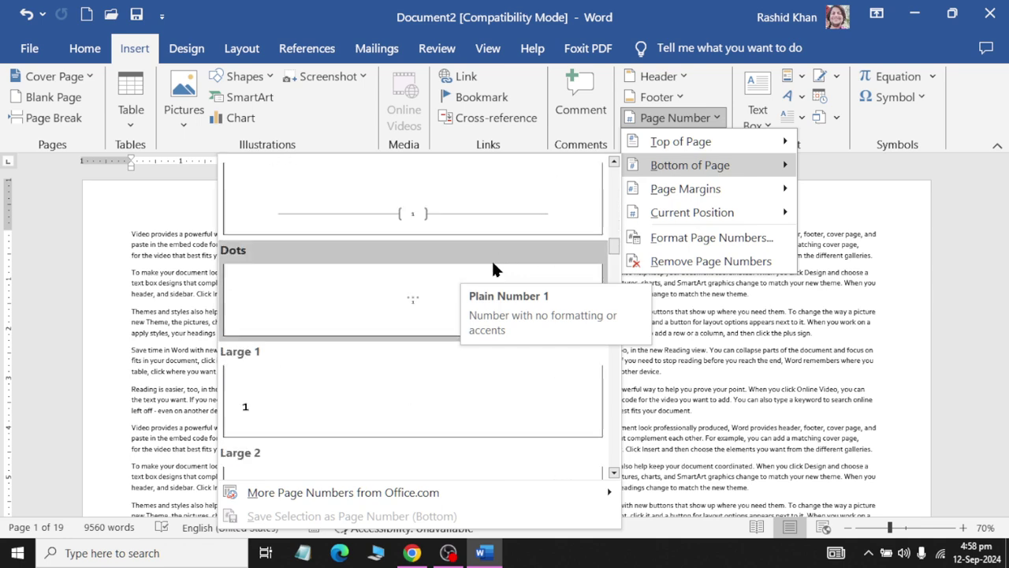
scroll(493, 256, up, 2)
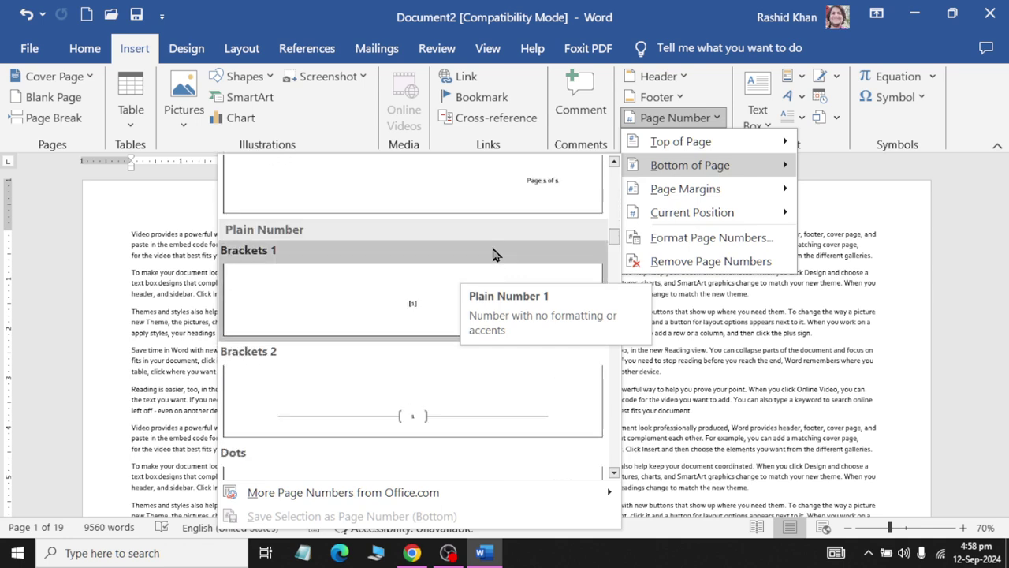
click(529, 184)
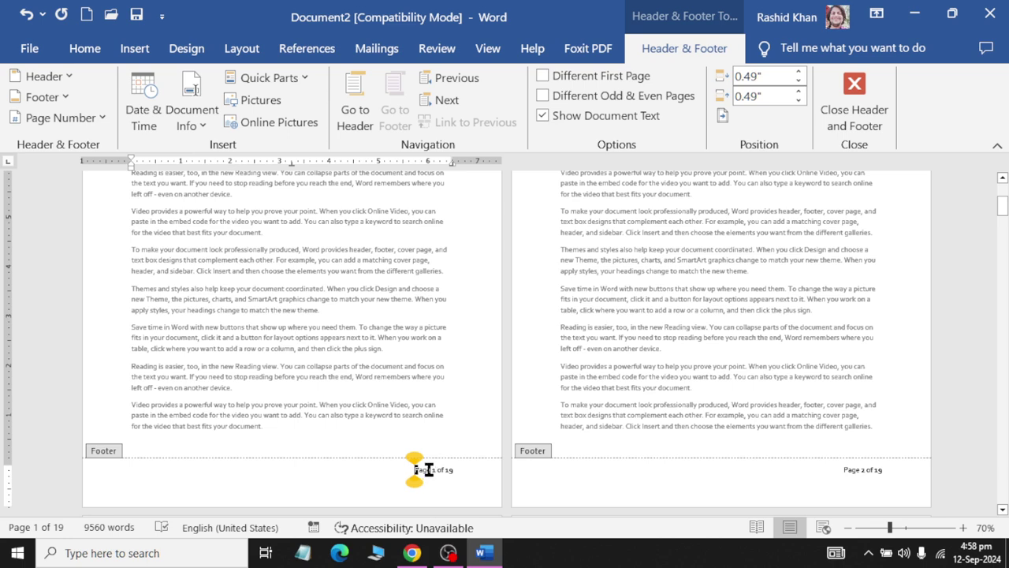
ctrl+scroll(427, 470, up, 4)
ctrl+scroll(441, 472, up, 4)
ctrl+scroll(453, 473, up, 5)
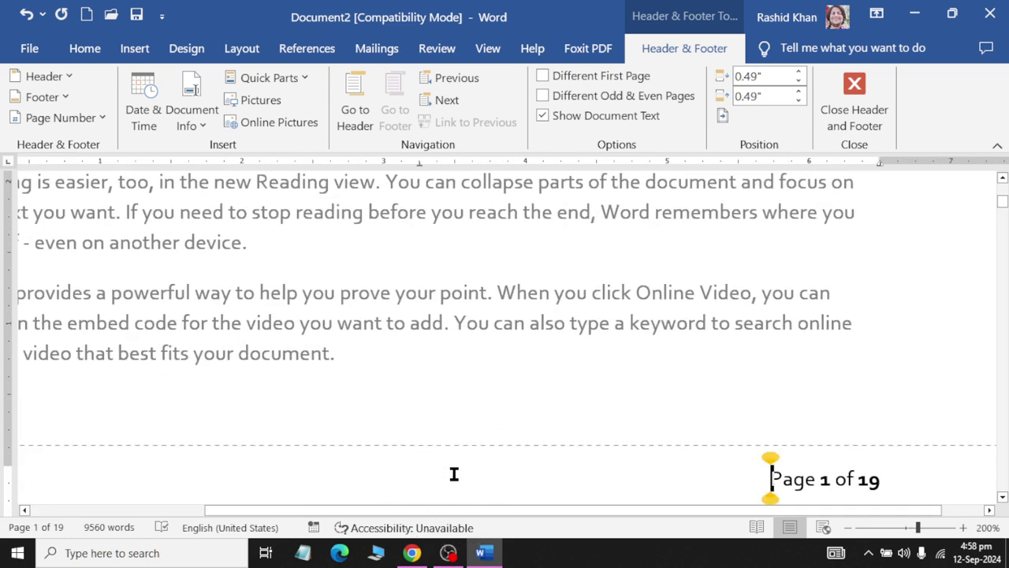
scroll(455, 469, down, 3)
scroll(460, 449, down, 3)
scroll(460, 447, down, 4)
scroll(461, 450, down, 3)
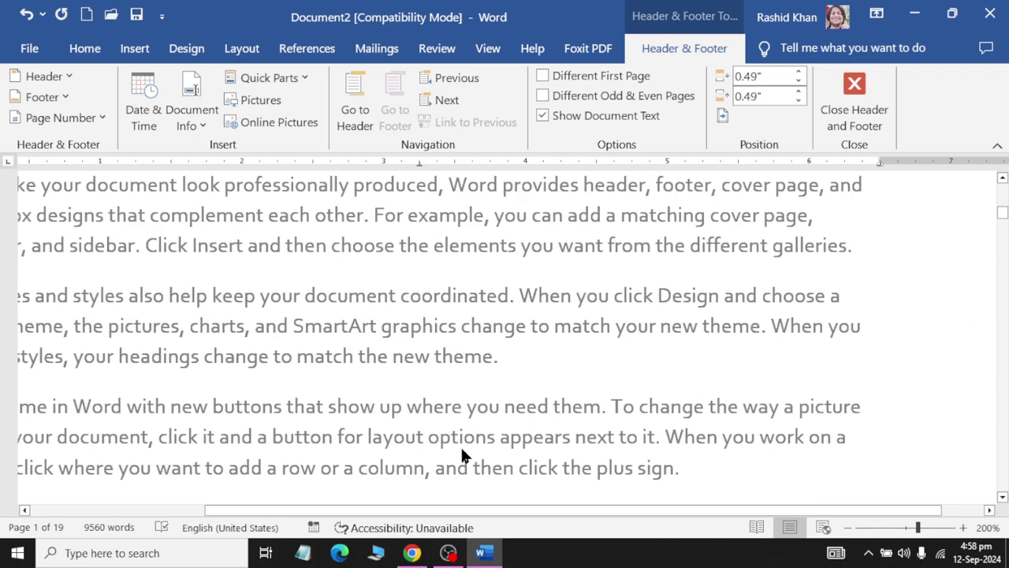
scroll(462, 451, up, 3)
scroll(462, 449, up, 5)
scroll(463, 449, down, 1)
scroll(464, 449, up, 1)
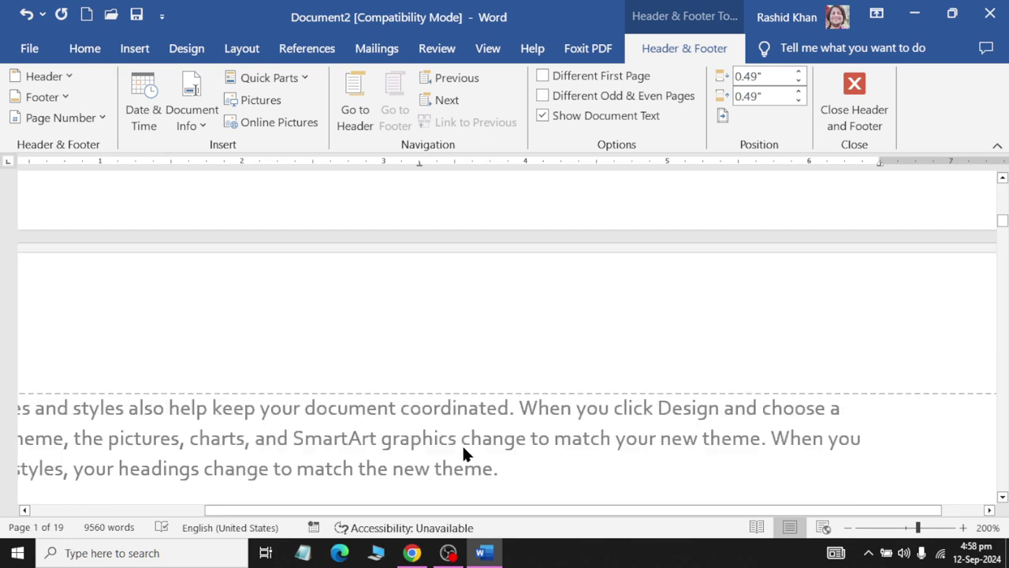
scroll(463, 447, down, 3)
scroll(463, 448, down, 3)
scroll(463, 448, up, 3)
scroll(463, 448, down, 2)
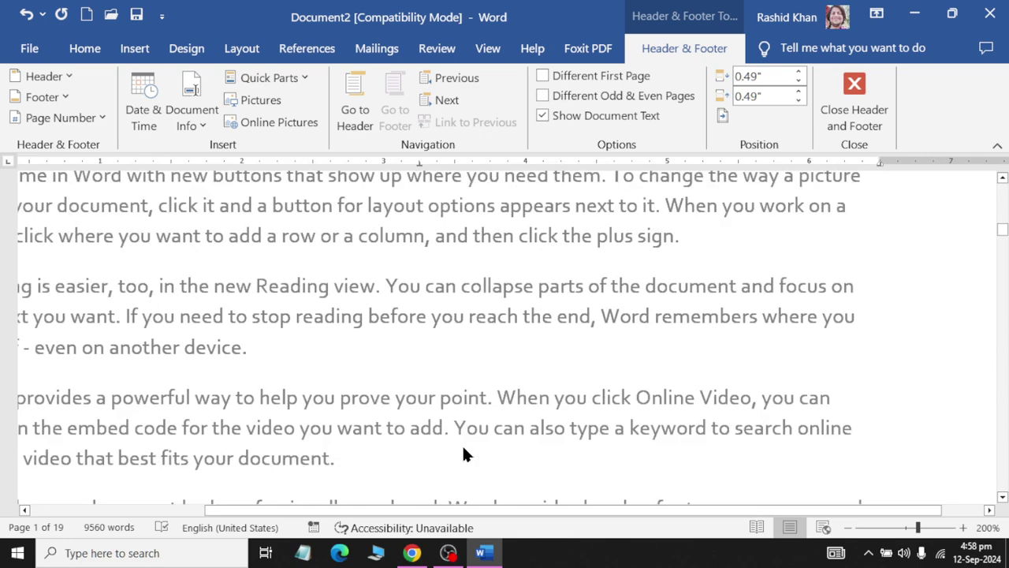
scroll(463, 449, down, 3)
scroll(463, 448, down, 2)
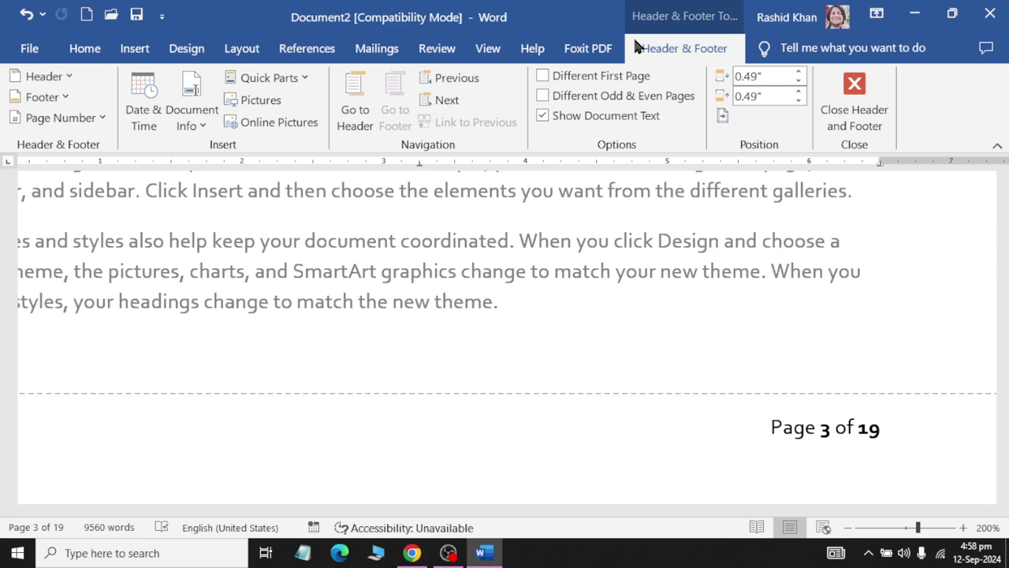
Try separate odd and even footers and hiding the body text, then restore both settings.
click(584, 82)
click(584, 94)
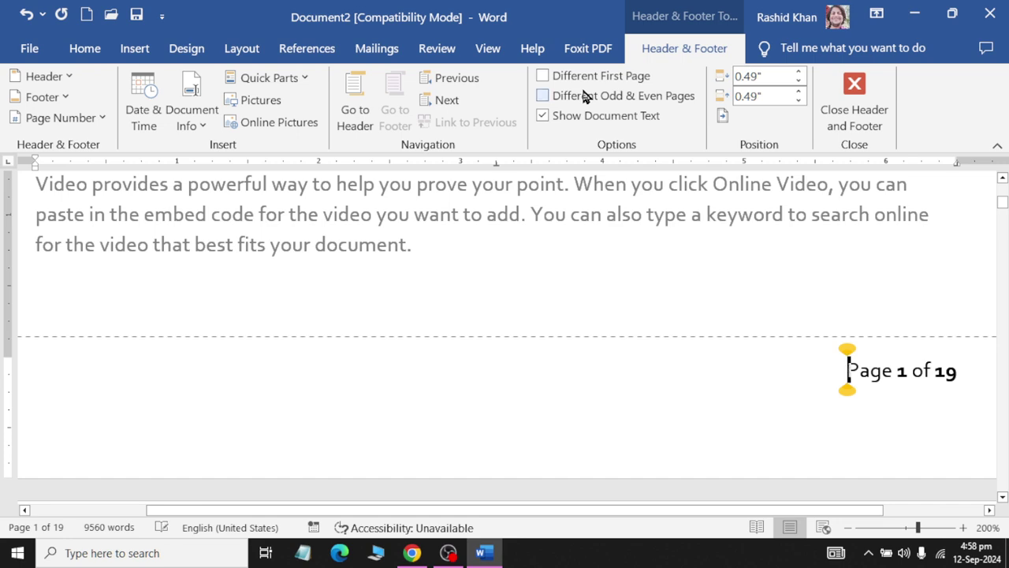
click(584, 95)
click(587, 118)
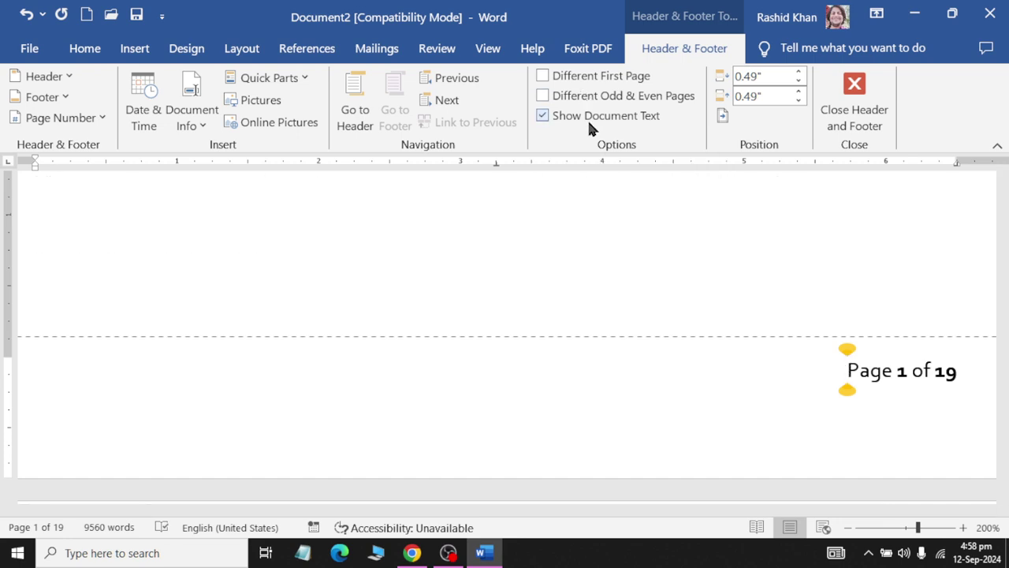
click(587, 119)
click(587, 118)
click(588, 118)
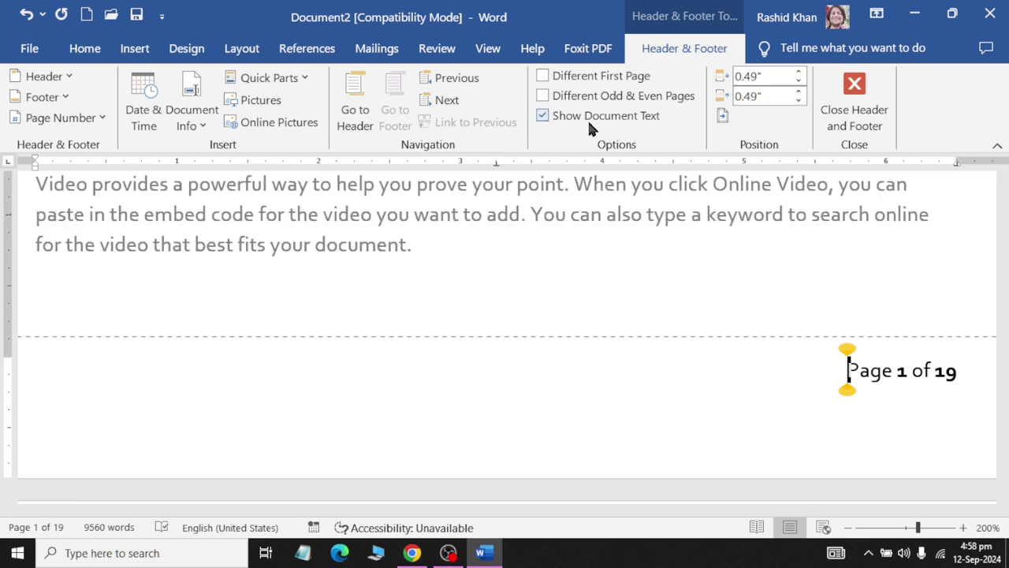
click(587, 118)
click(587, 118)
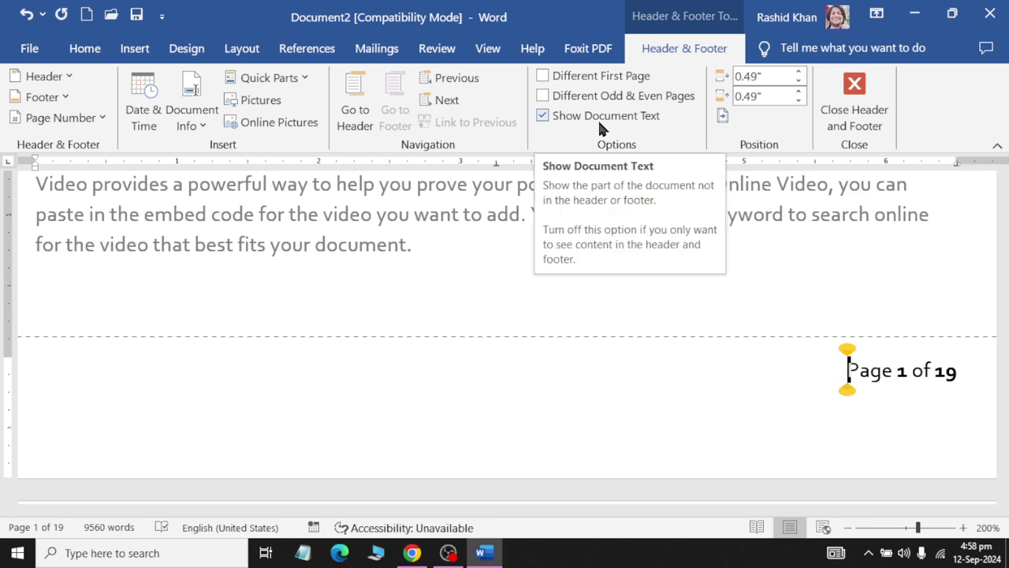
Turn on Different First Page and scroll to page 2's footer reading 'Page 2 of 19'.
ctrl+scroll(606, 284, down, 3)
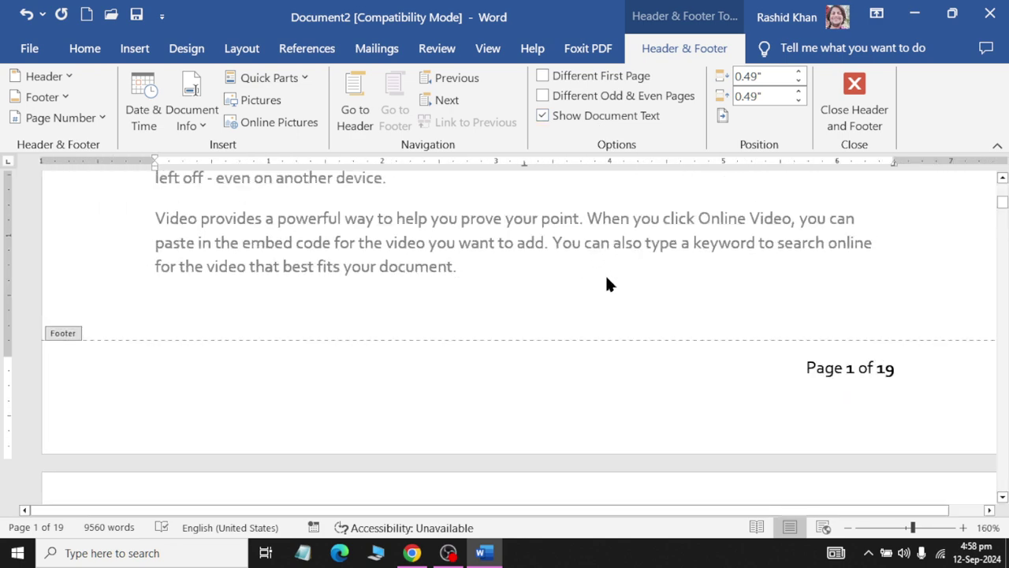
ctrl+scroll(606, 284, down, 2)
ctrl+scroll(606, 284, down, 2)
ctrl+scroll(607, 283, down, 2)
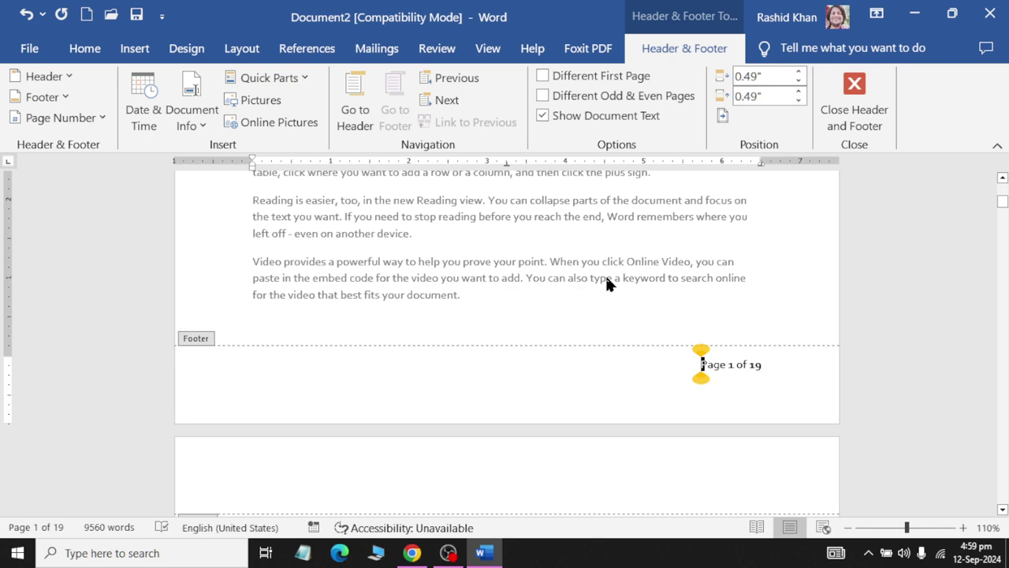
scroll(605, 276, up, 3)
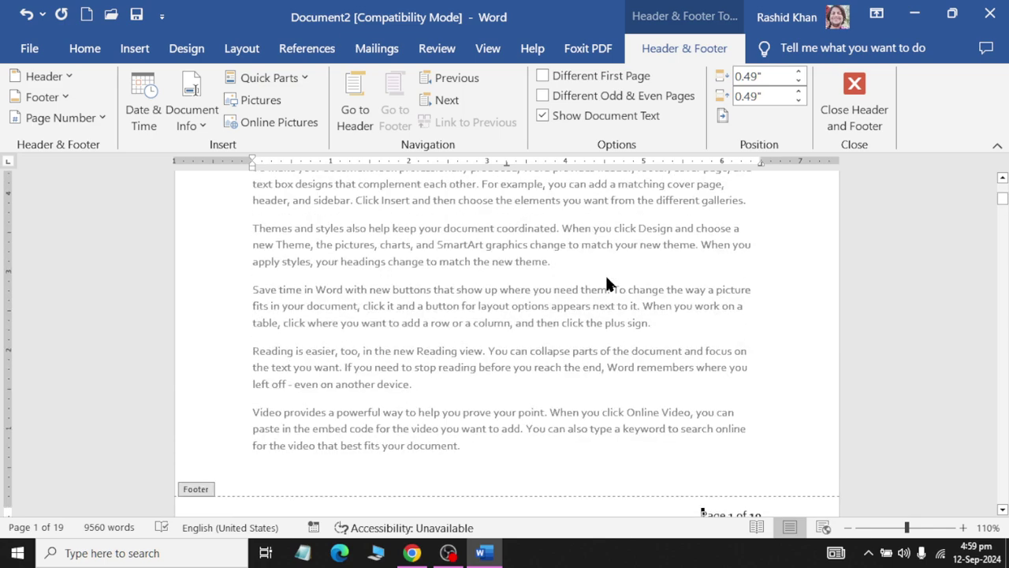
scroll(605, 274, up, 3)
scroll(605, 273, up, 3)
scroll(605, 274, up, 2)
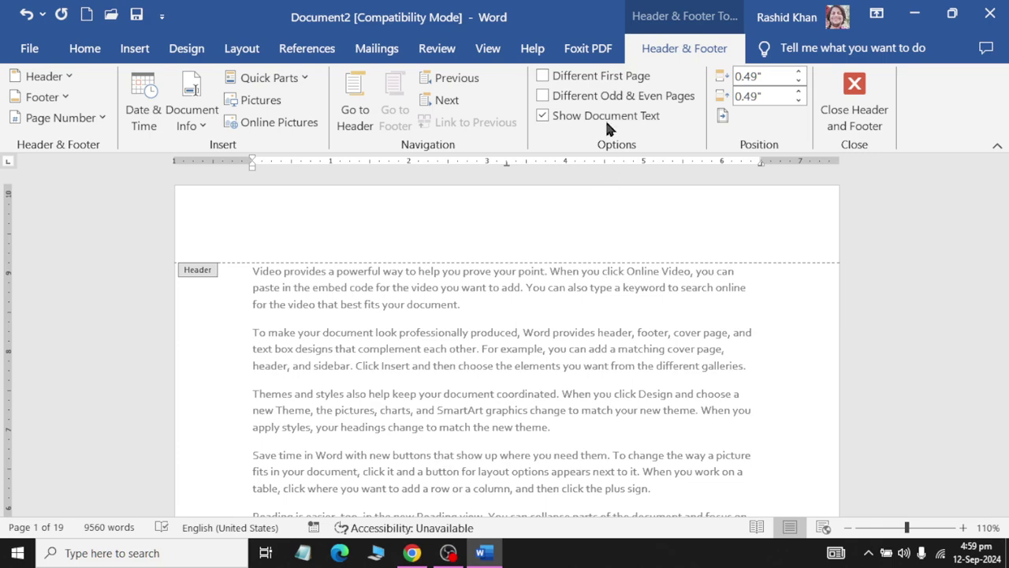
click(603, 76)
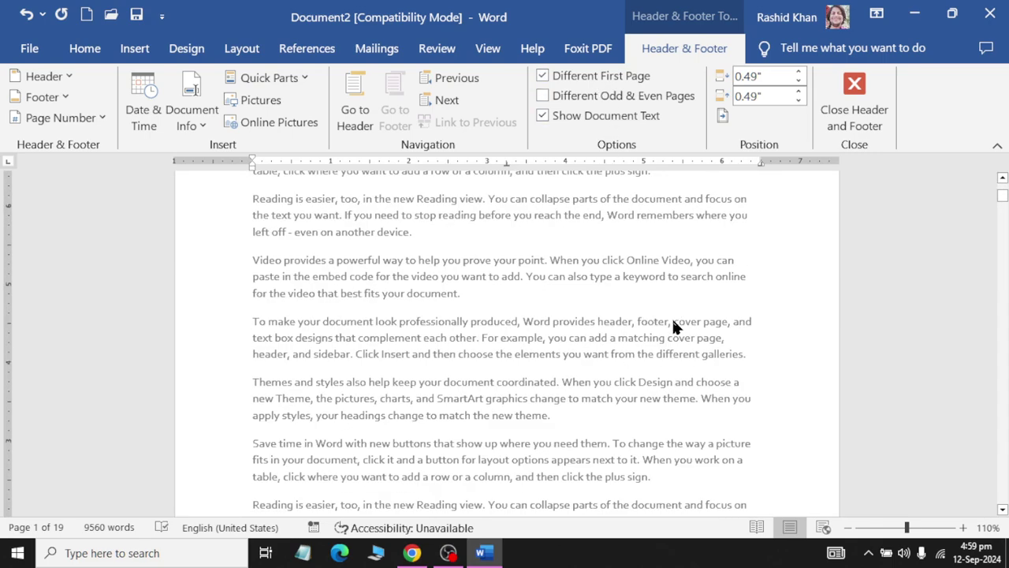
scroll(666, 292, down, 3)
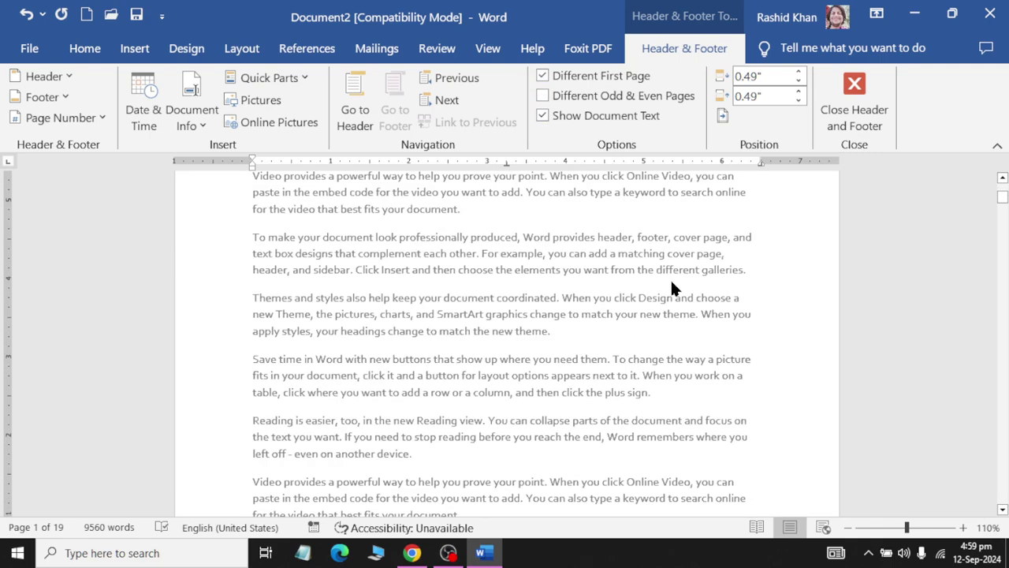
scroll(666, 287, down, 3)
scroll(663, 284, down, 3)
scroll(662, 287, down, 2)
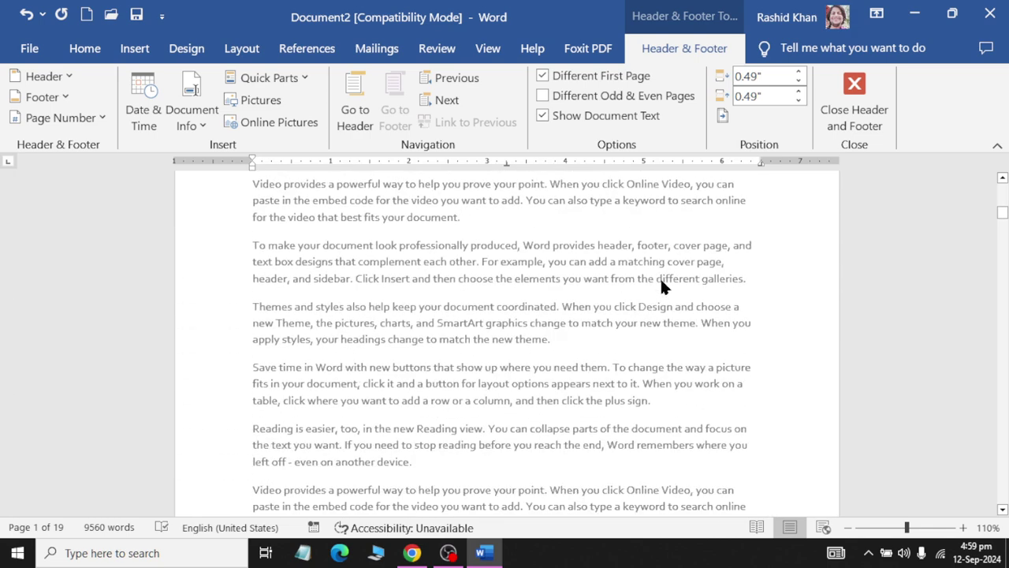
scroll(661, 284, down, 3)
scroll(662, 276, down, 1)
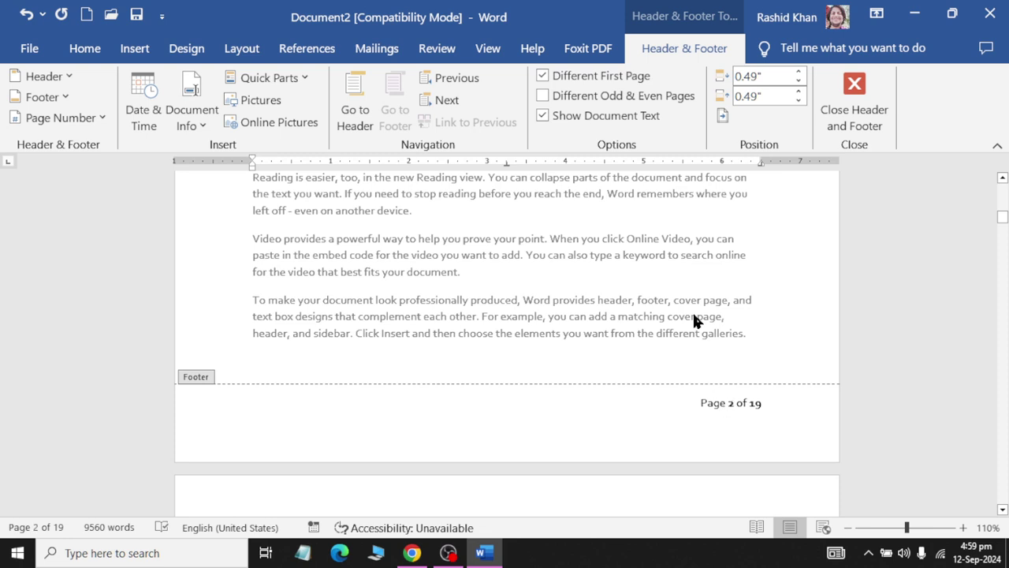
Turn off Different First Page and Different Odd & Even Pages so page 1 reads 'Page 1 of 19'.
click(607, 79)
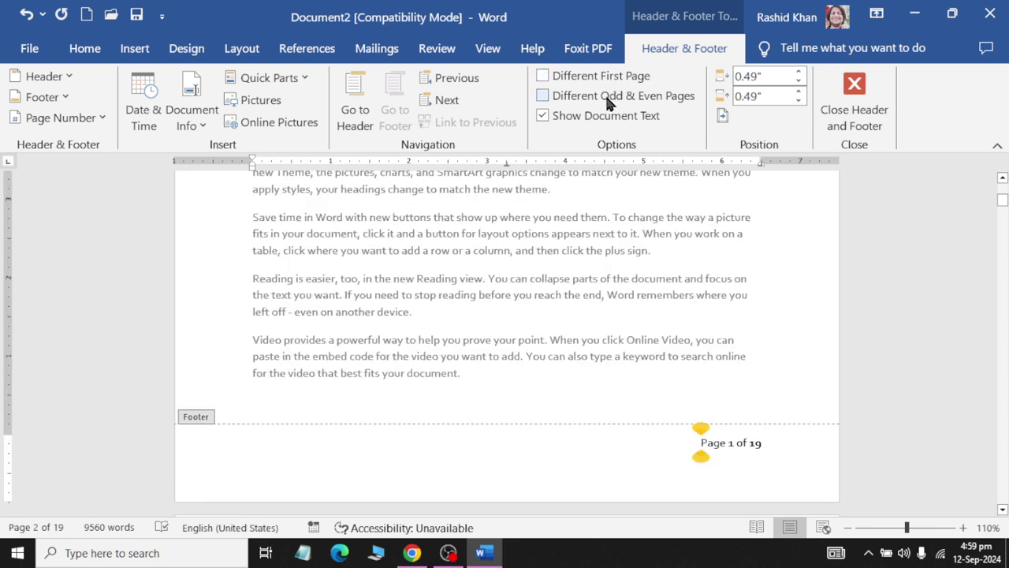
click(609, 96)
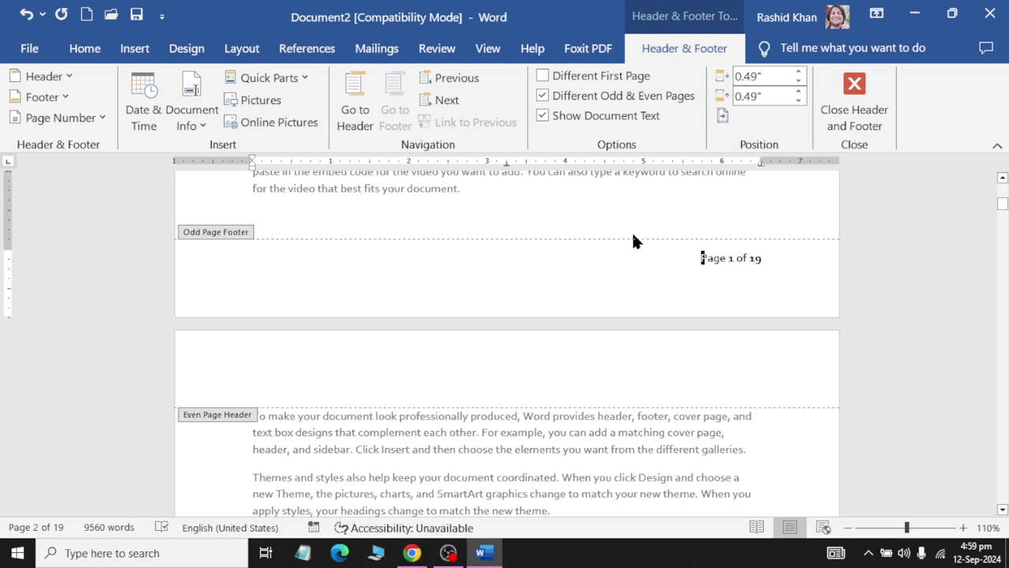
scroll(635, 241, down, 4)
scroll(678, 260, down, 4)
scroll(674, 246, down, 4)
scroll(678, 268, down, 3)
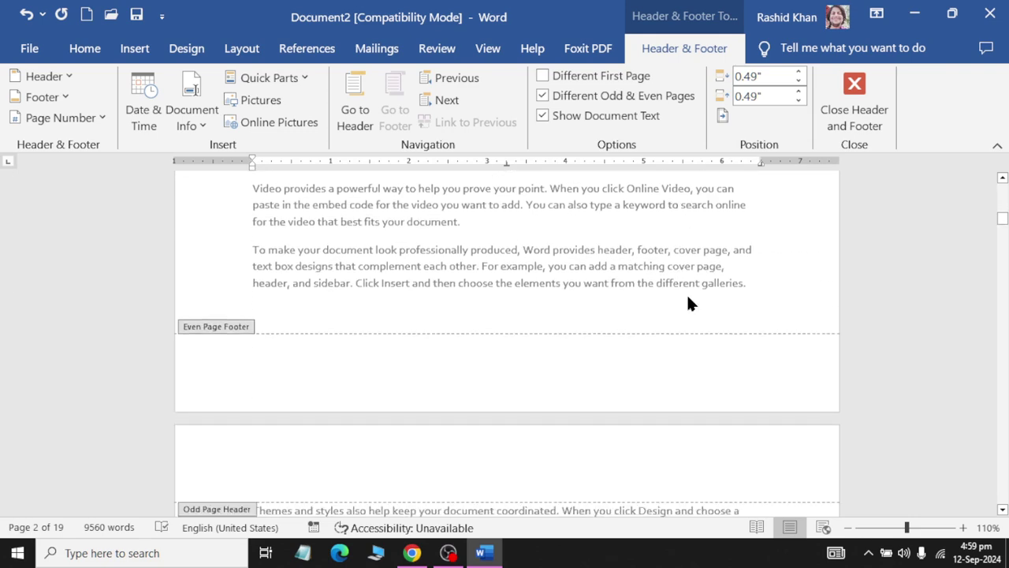
scroll(708, 365, down, 3)
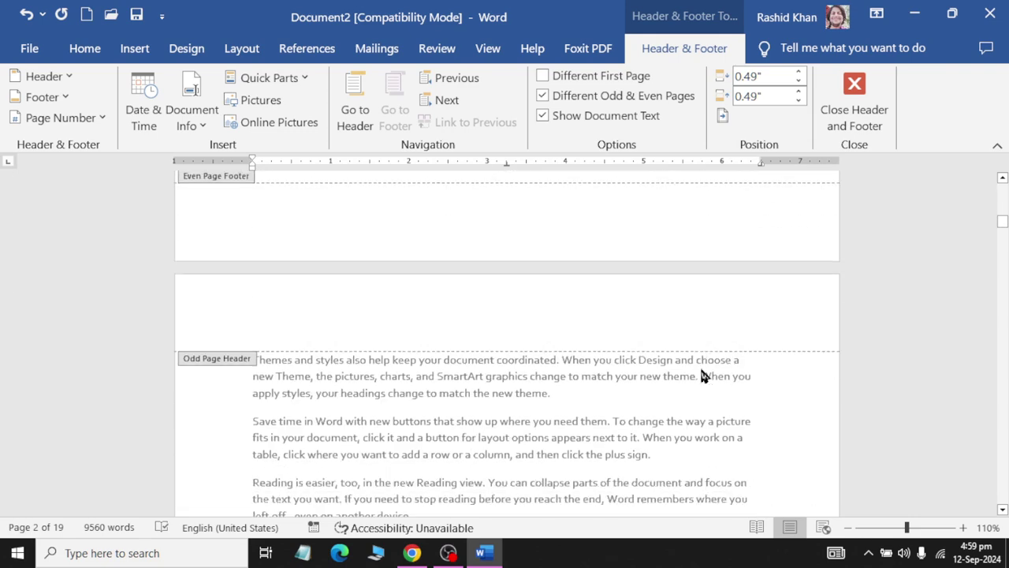
scroll(700, 376, down, 4)
scroll(697, 359, down, 5)
scroll(695, 346, down, 3)
scroll(698, 344, down, 3)
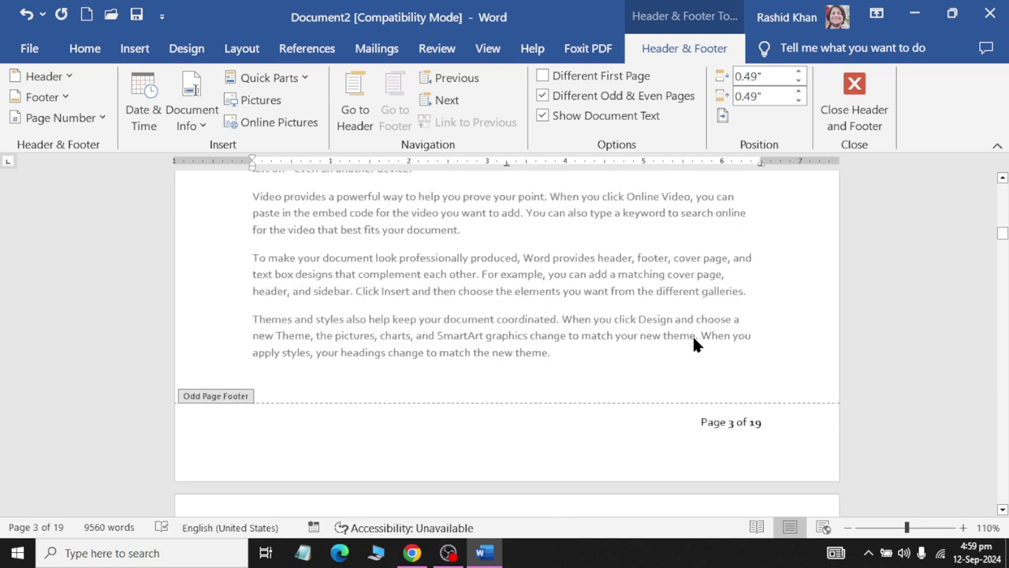
click(607, 96)
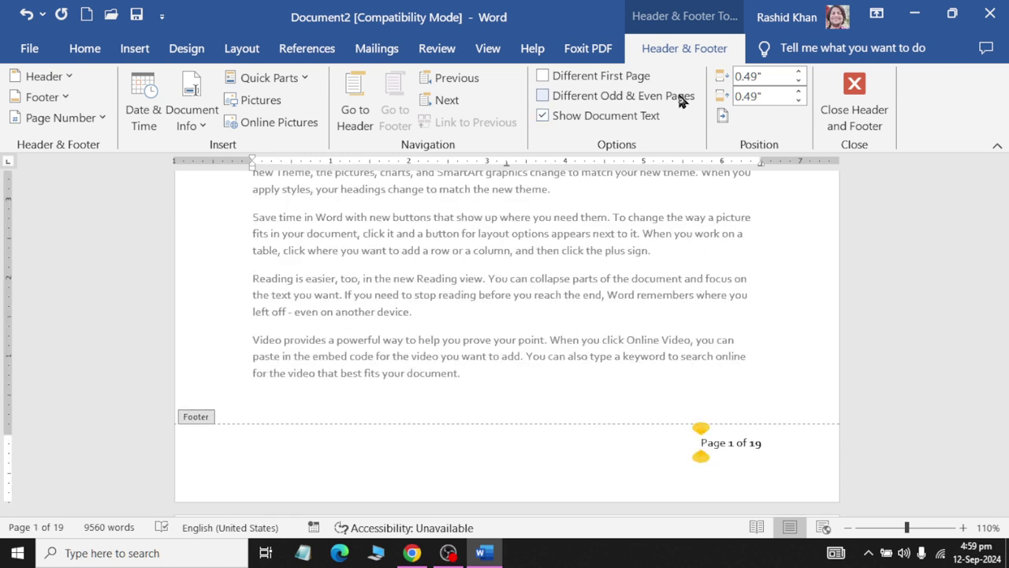
click(136, 49)
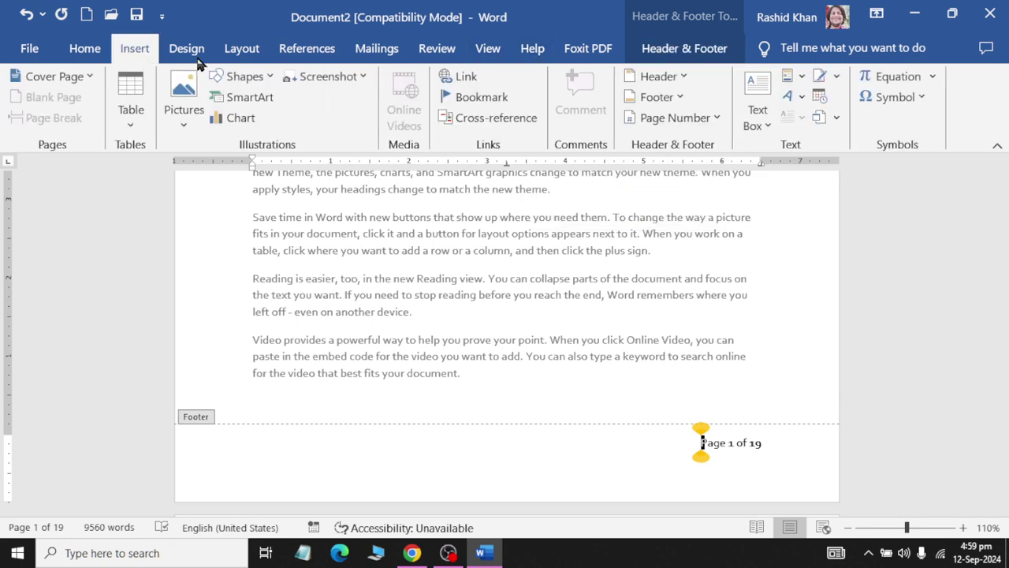
click(719, 119)
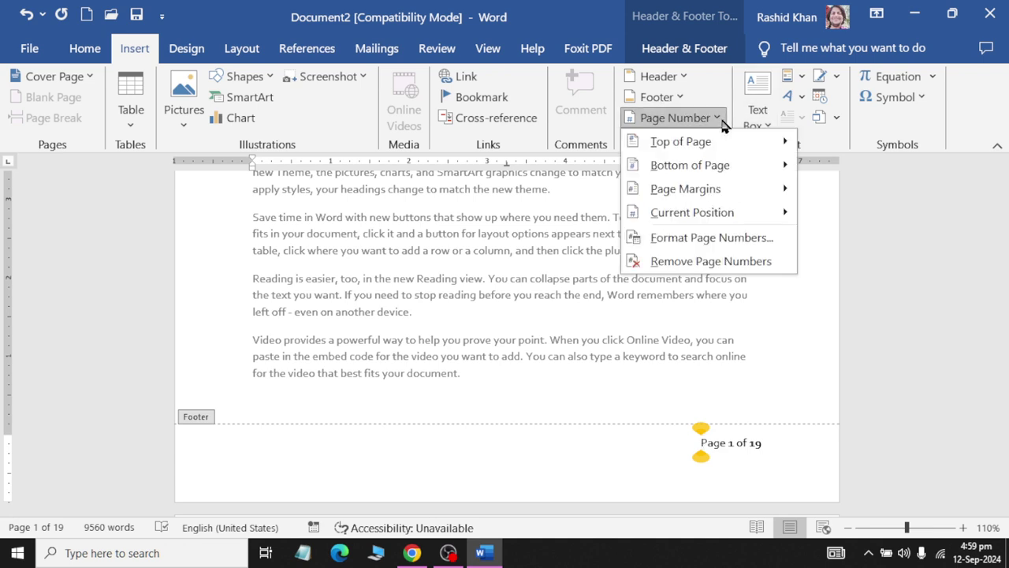
click(638, 239)
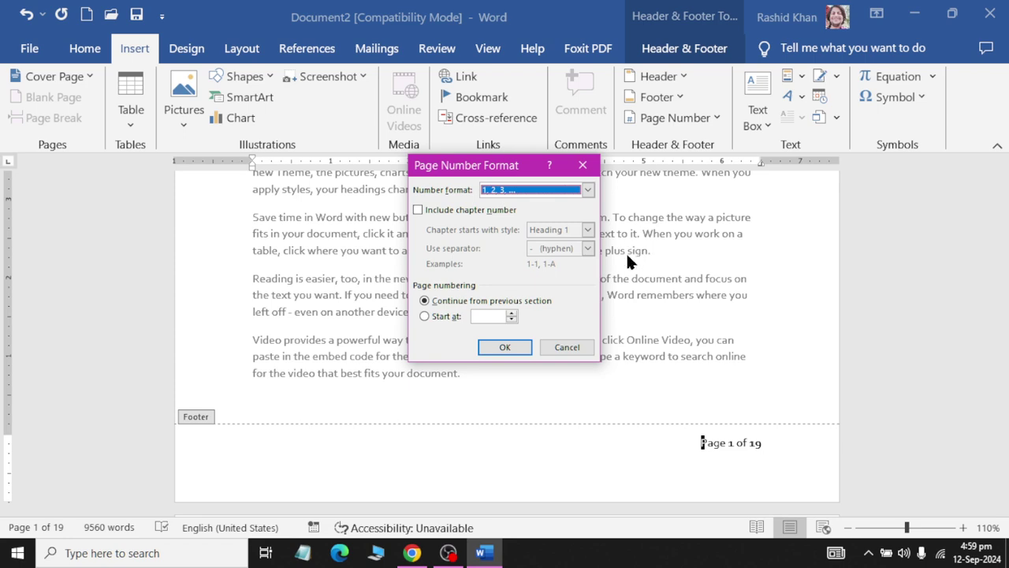
click(565, 199)
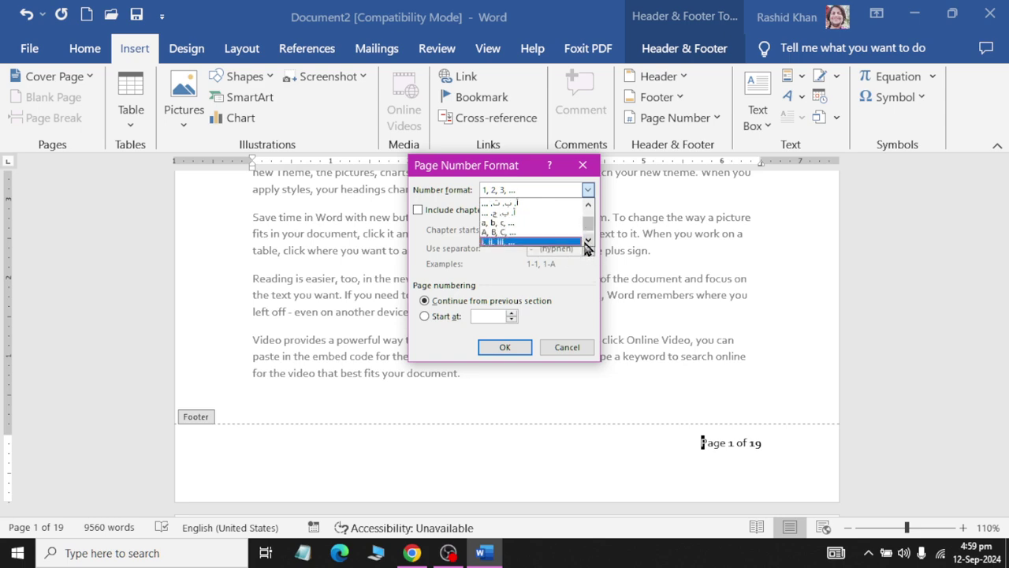
click(587, 239)
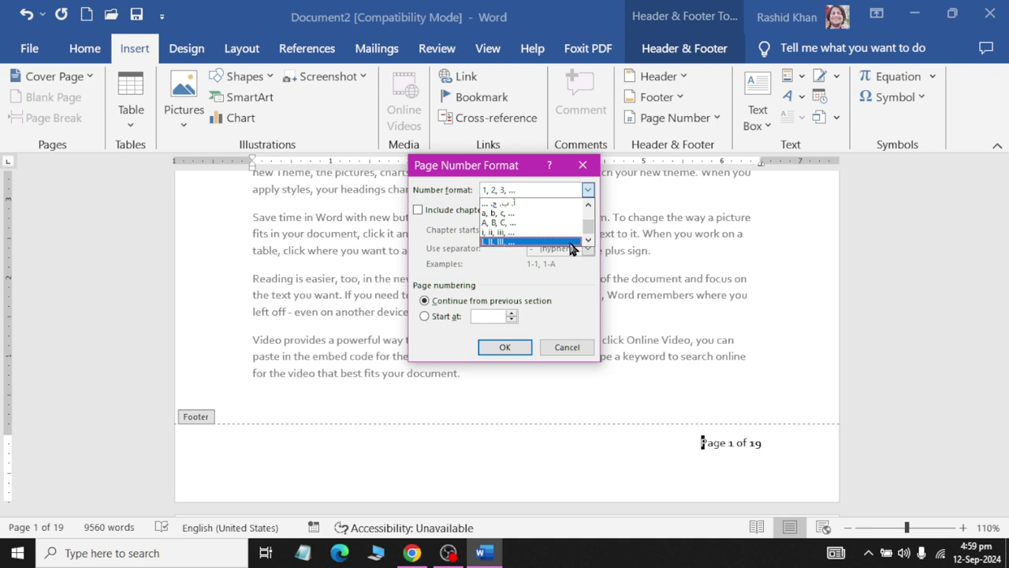
click(566, 242)
click(516, 348)
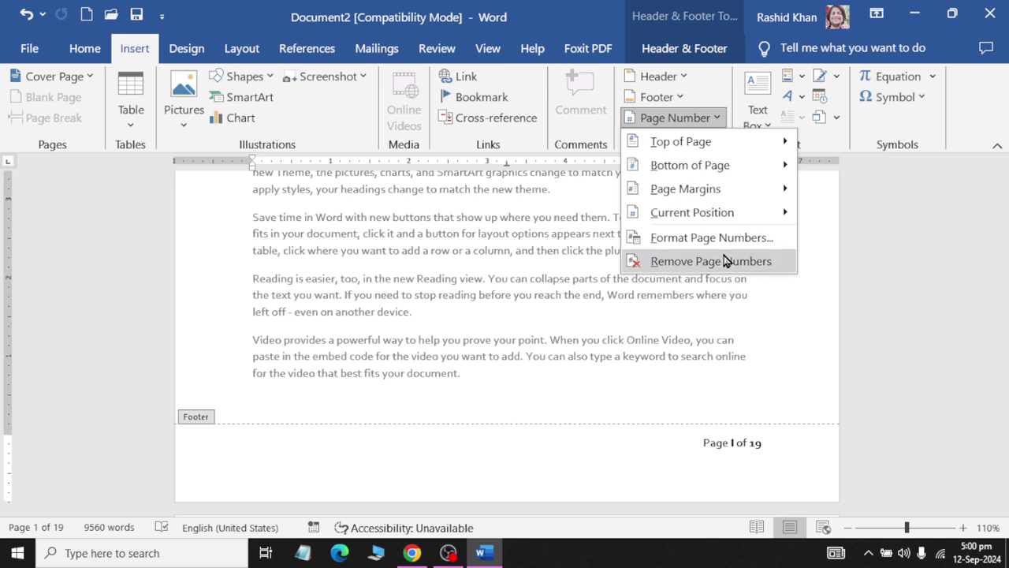
click(716, 238)
click(526, 190)
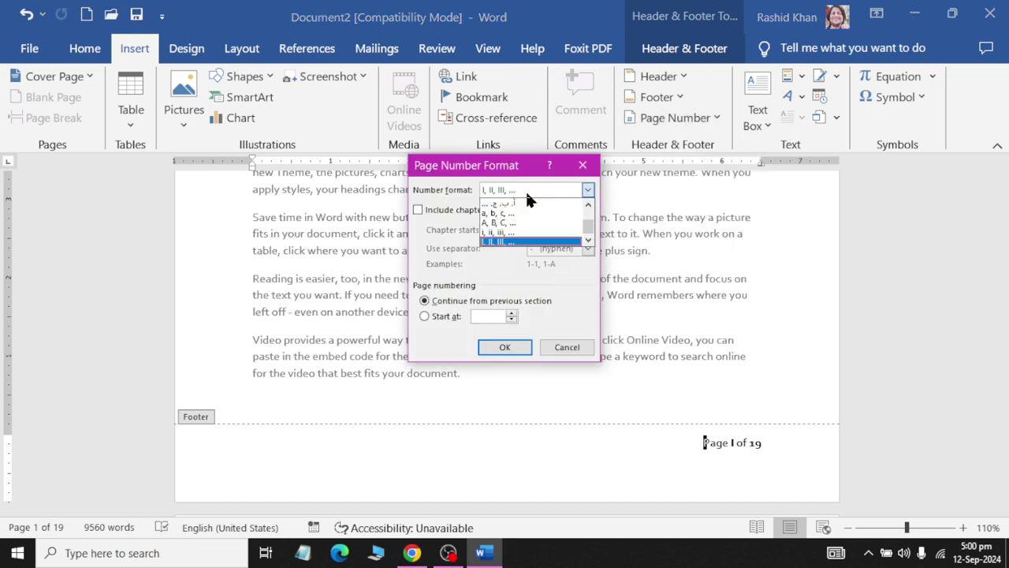
click(527, 203)
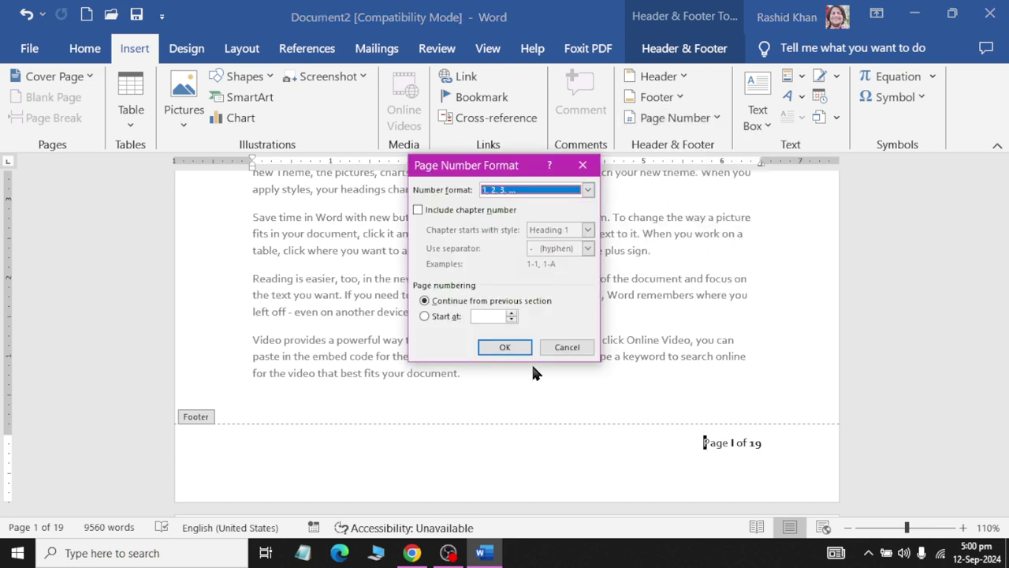
click(494, 351)
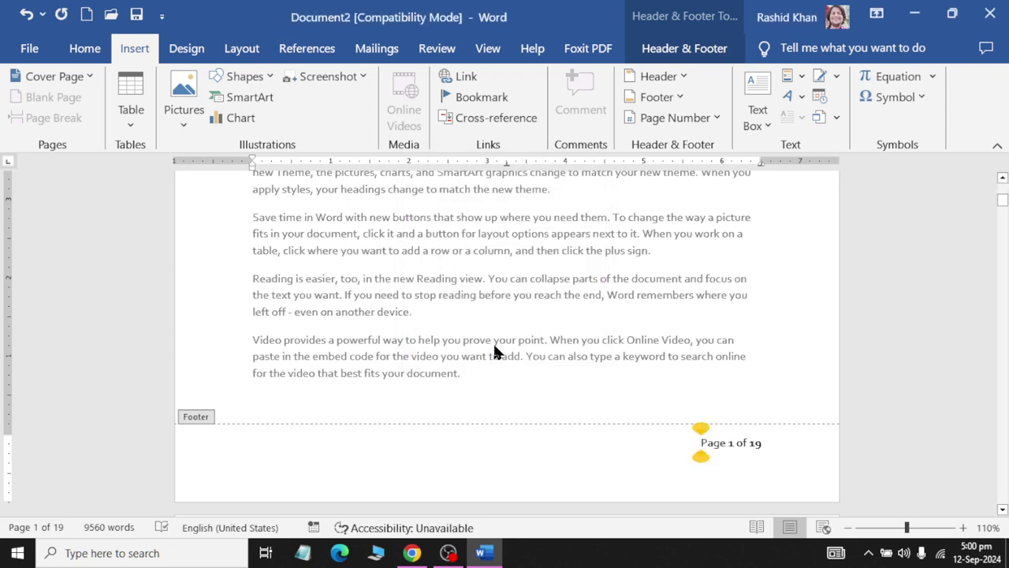
Remove the page numbers and leave footer editing for the body text.
click(654, 118)
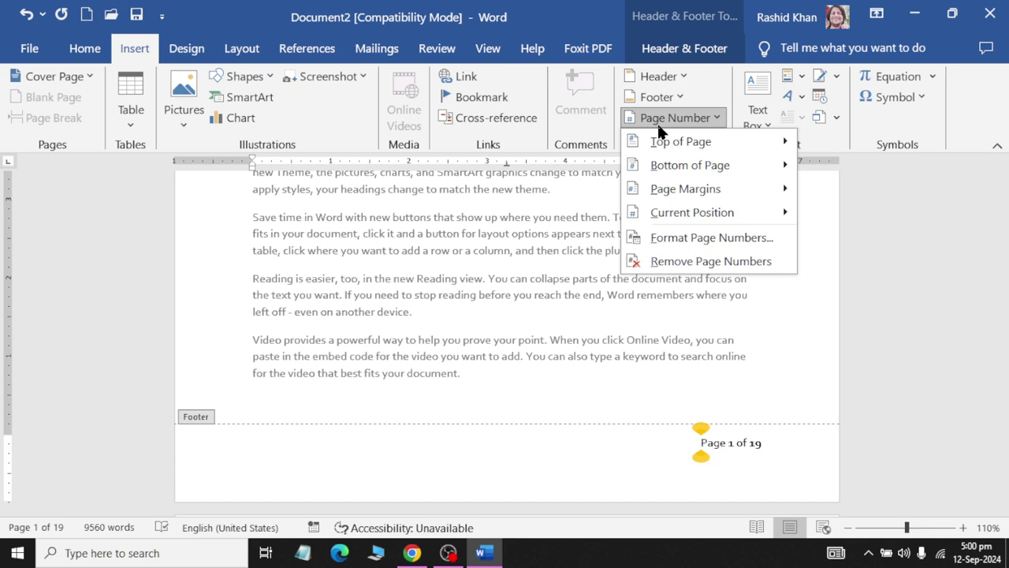
click(654, 262)
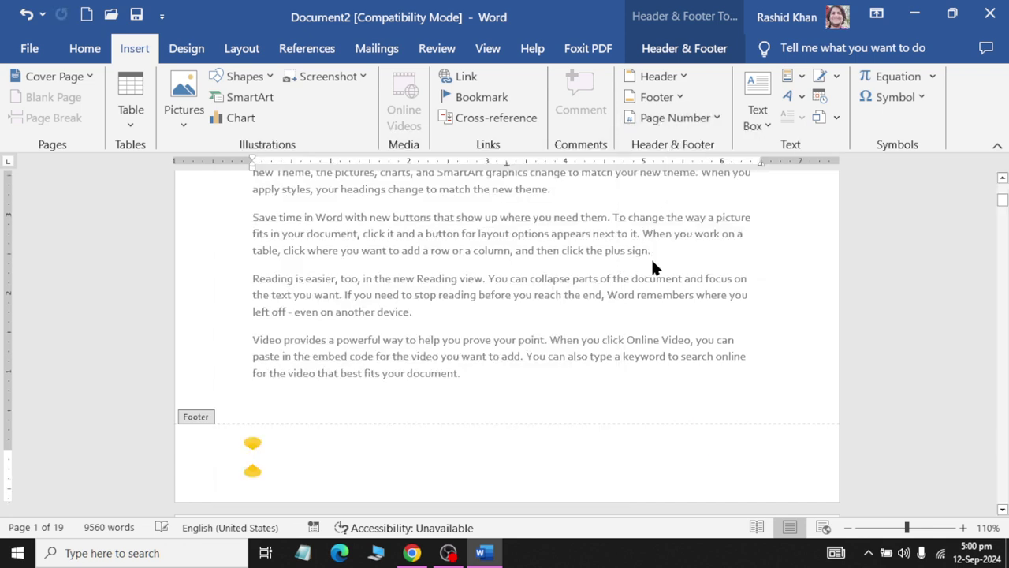
double_click(275, 264)
scroll(520, 315, down, 3)
scroll(520, 317, down, 3)
scroll(520, 317, up, 1)
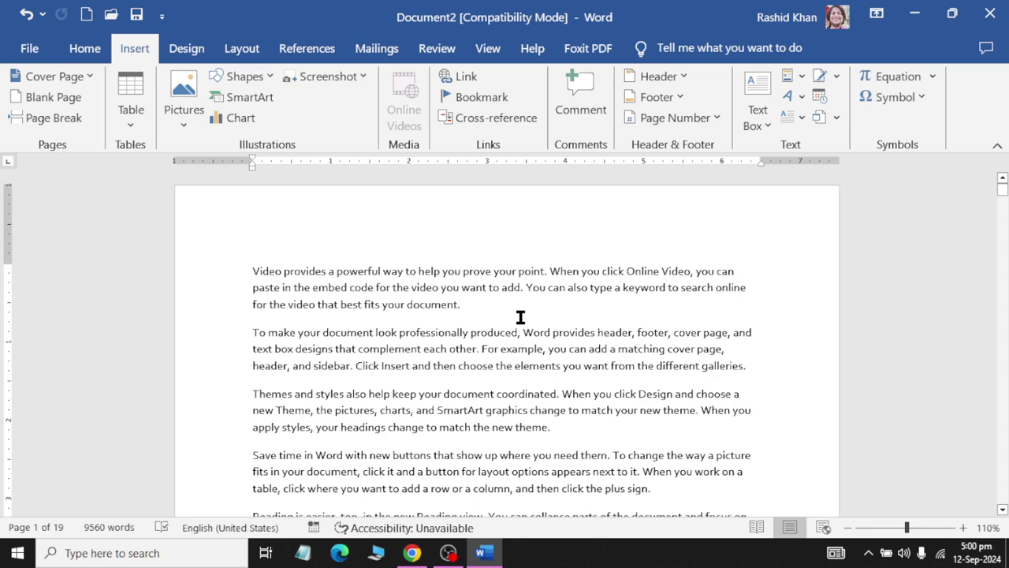
scroll(521, 317, down, 4)
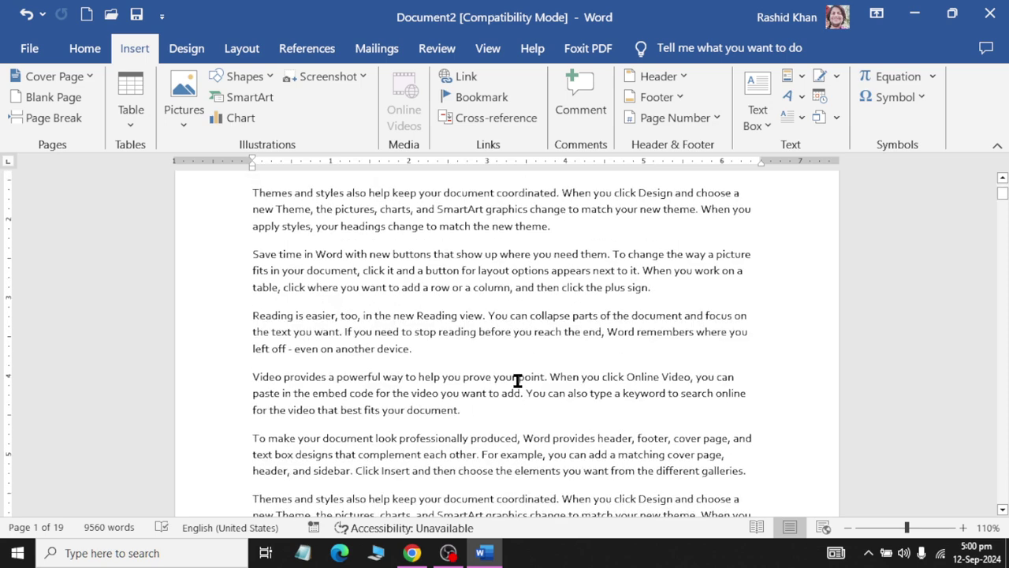
scroll(511, 396, up, 2)
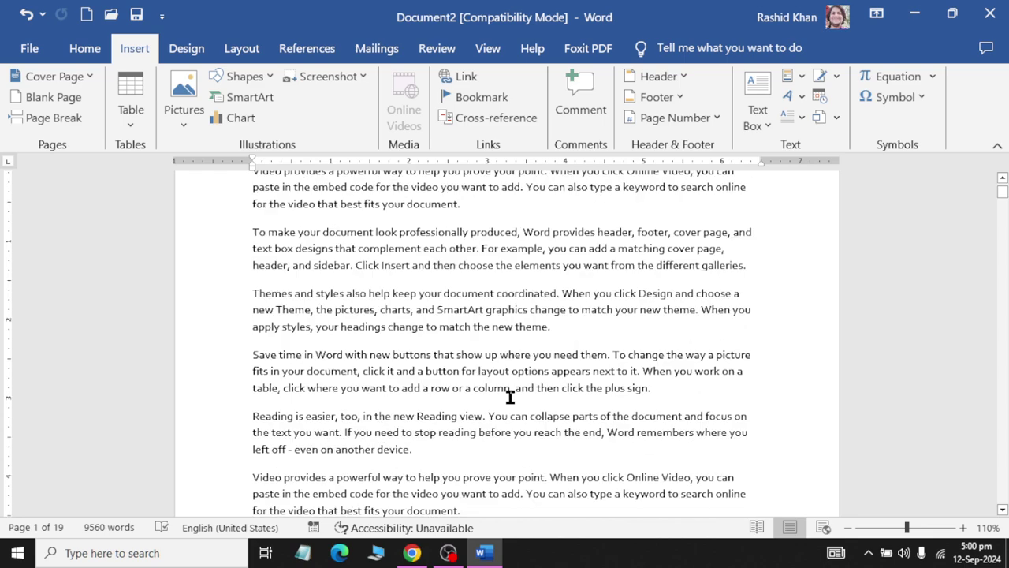
scroll(511, 397, up, 2)
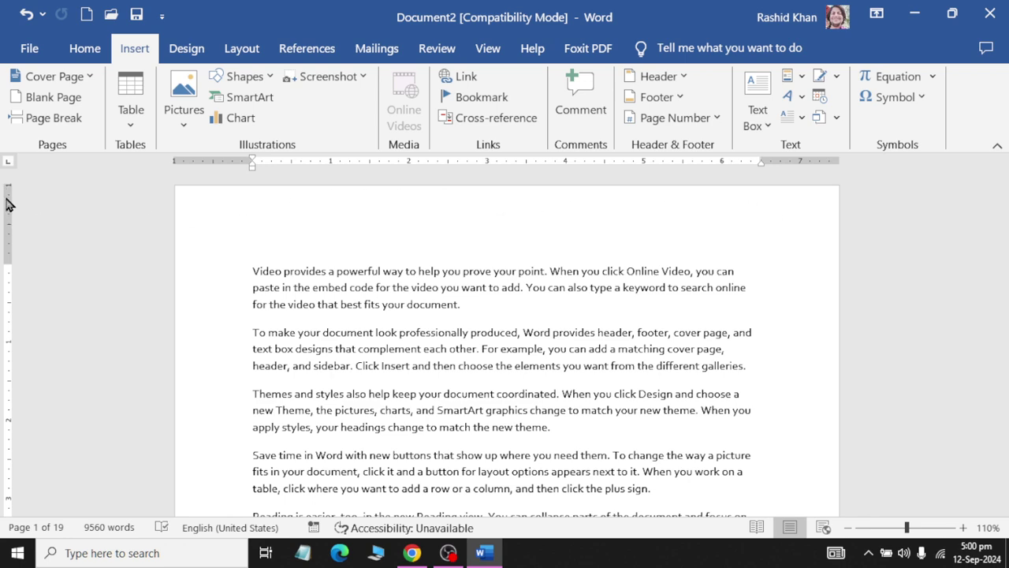
Open and close the header, then the footer, to inspect them.
double_click(274, 208)
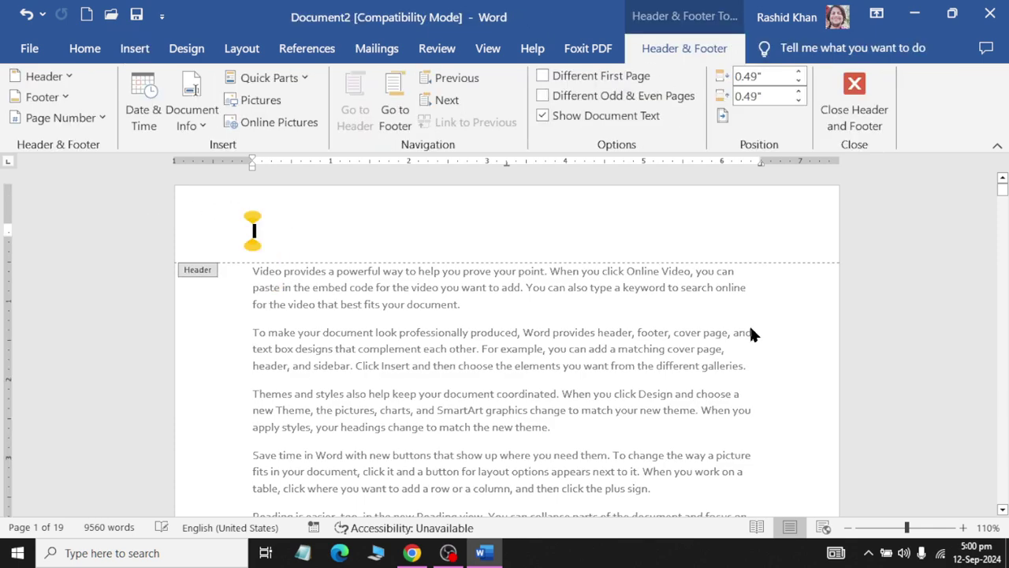
double_click(749, 334)
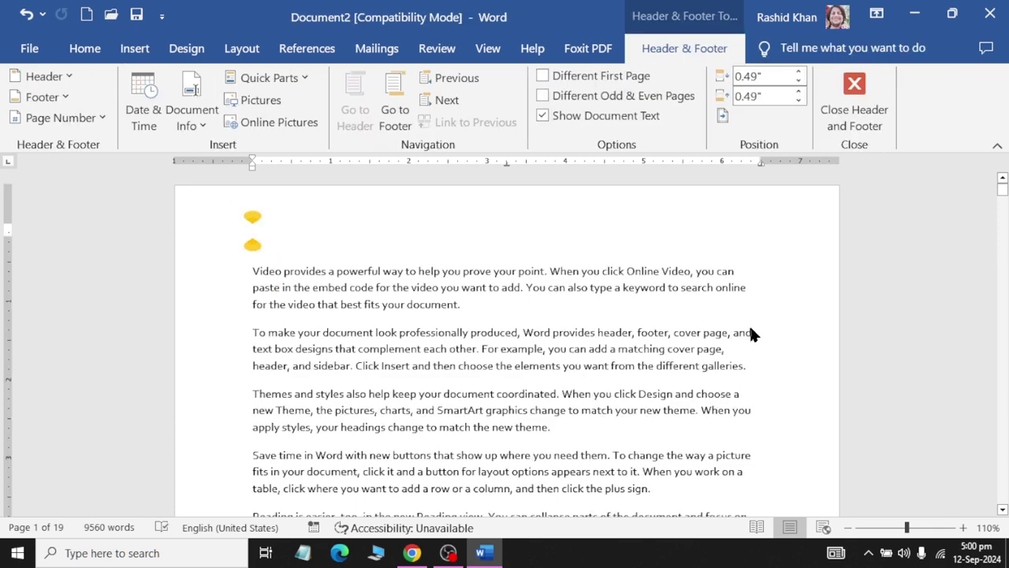
scroll(595, 385, down, 1)
scroll(595, 385, down, 3)
scroll(595, 385, down, 3)
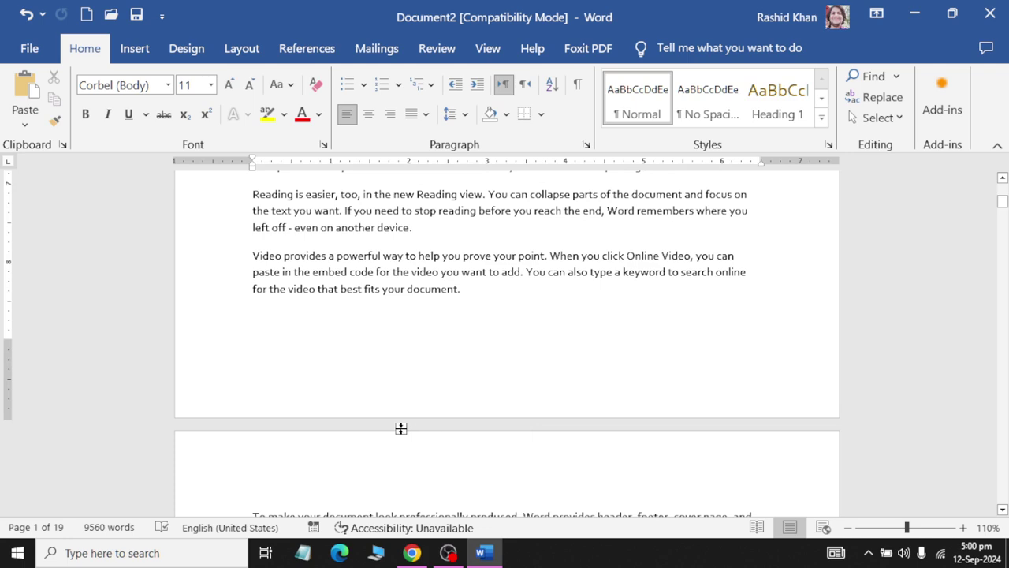
double_click(252, 372)
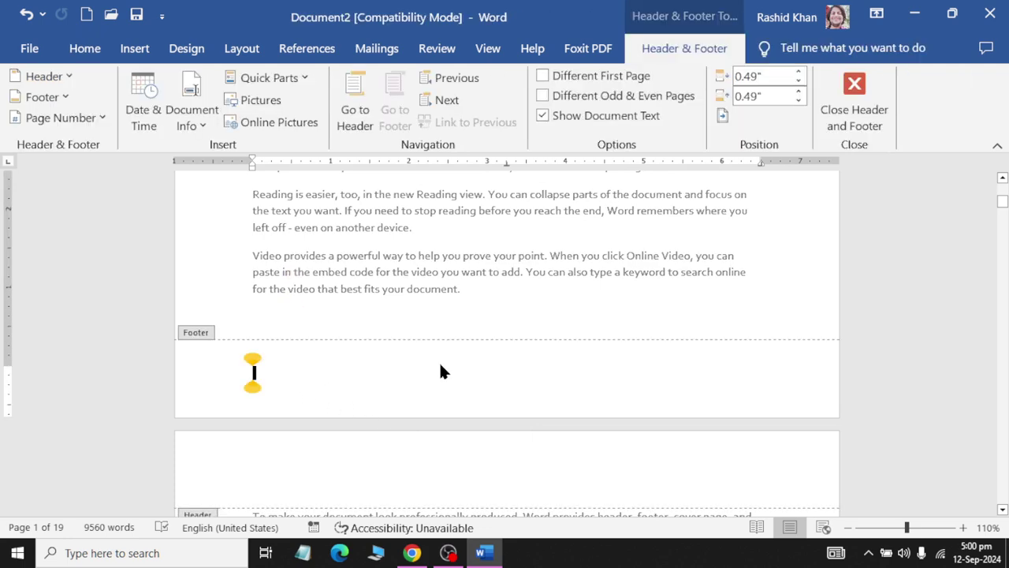
double_click(430, 196)
scroll(476, 344, down, 3)
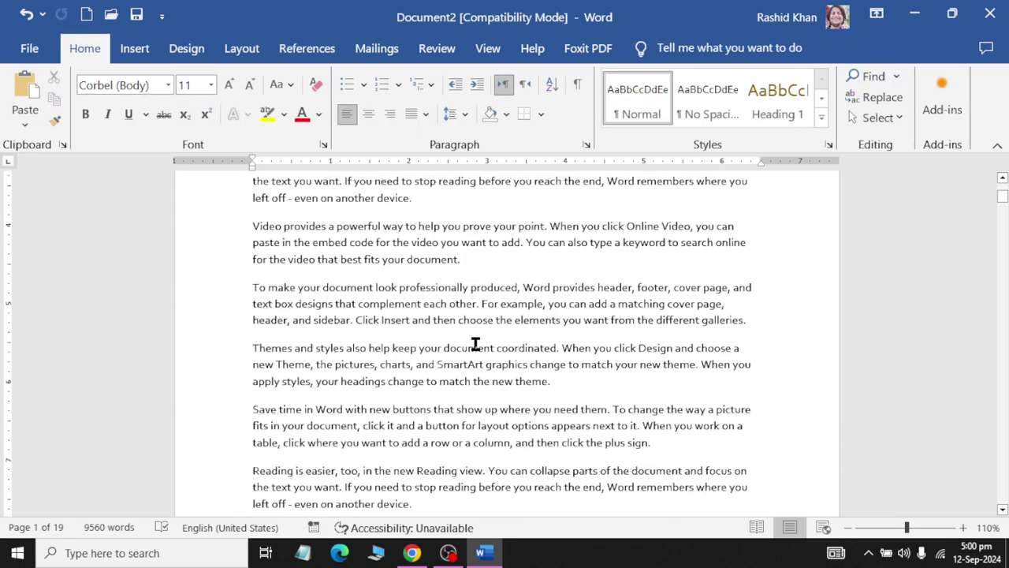
scroll(475, 344, down, 3)
scroll(476, 344, down, 3)
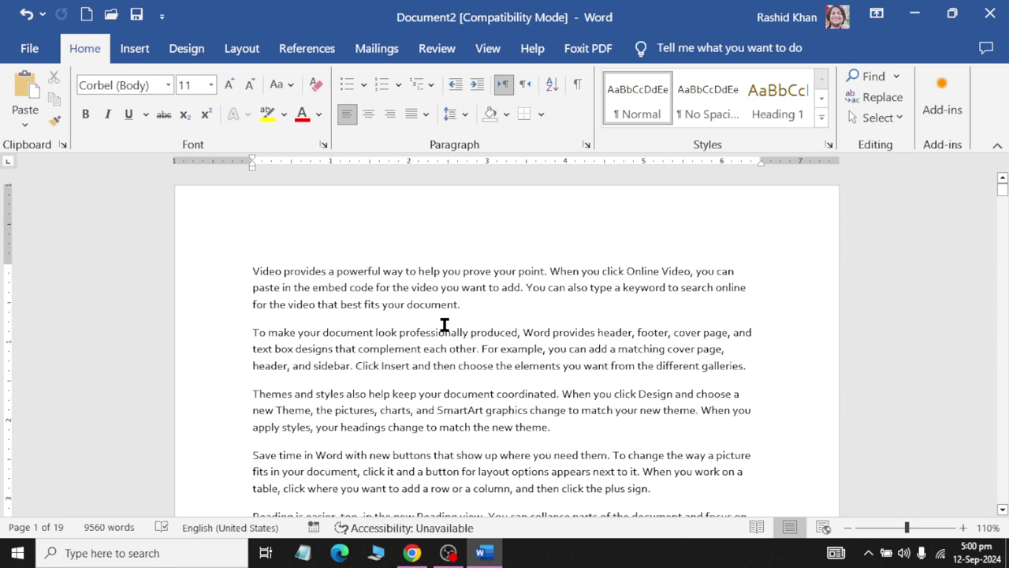
Add 'THE LAST COMBAT' on a new first line, styled as Title and centered.
click(251, 271)
key(Return)
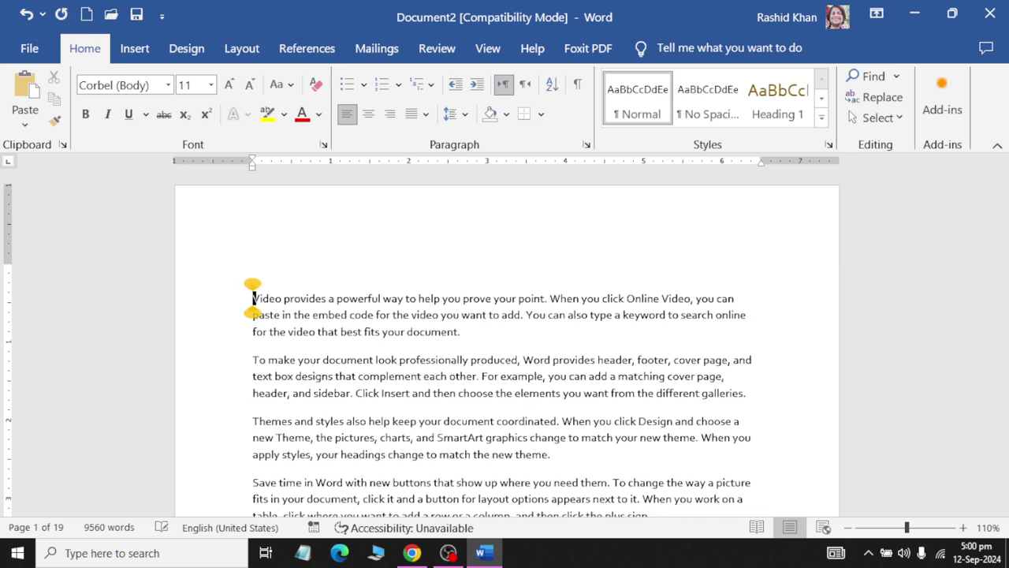
click(254, 270)
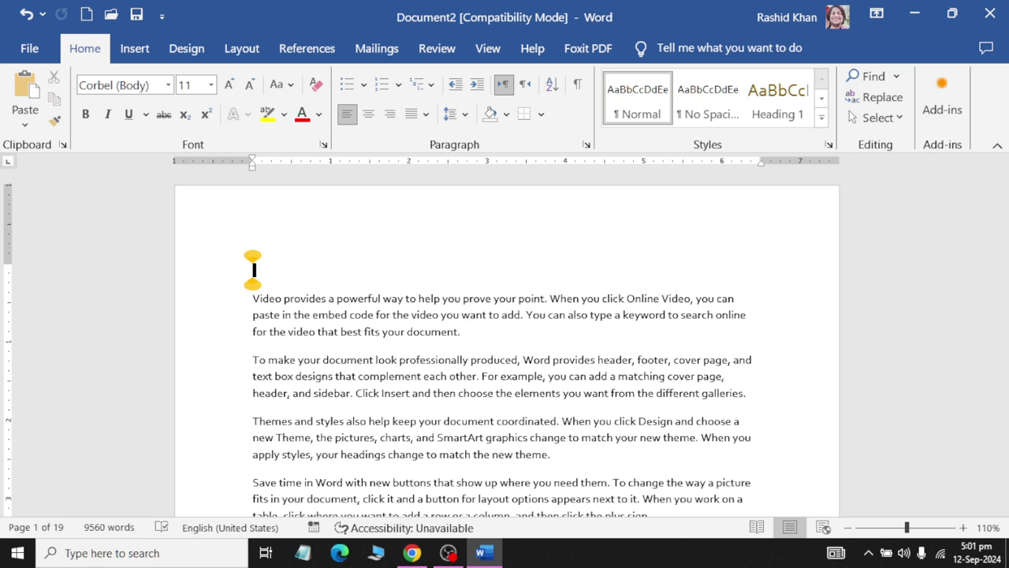
text(THE)
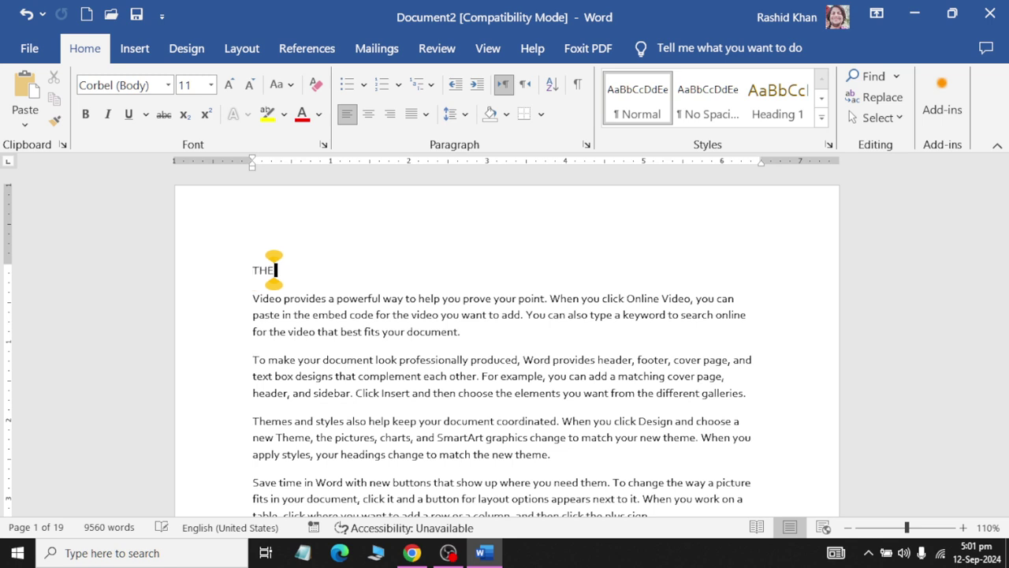
text( LAST COMBA)
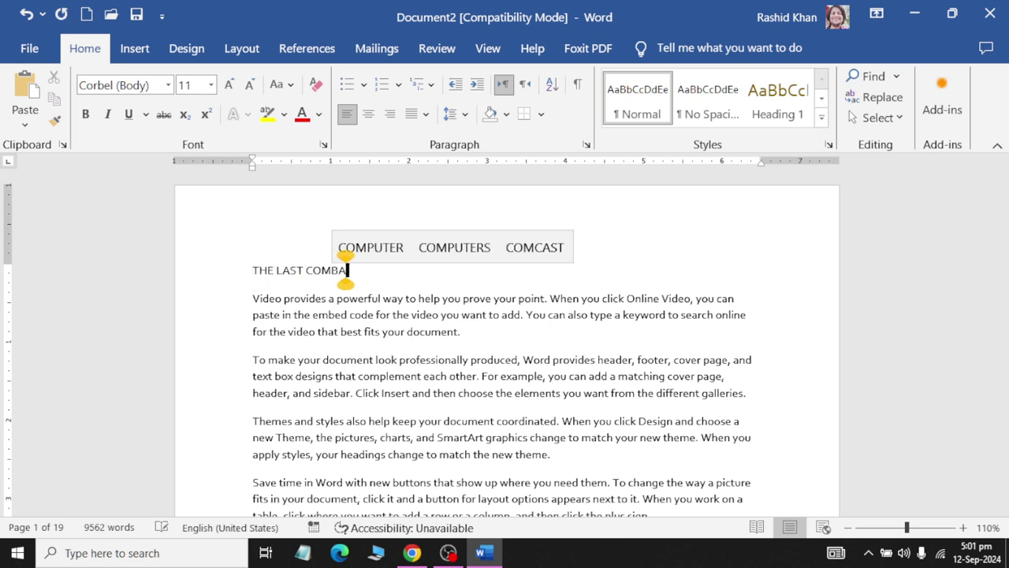
text(T)
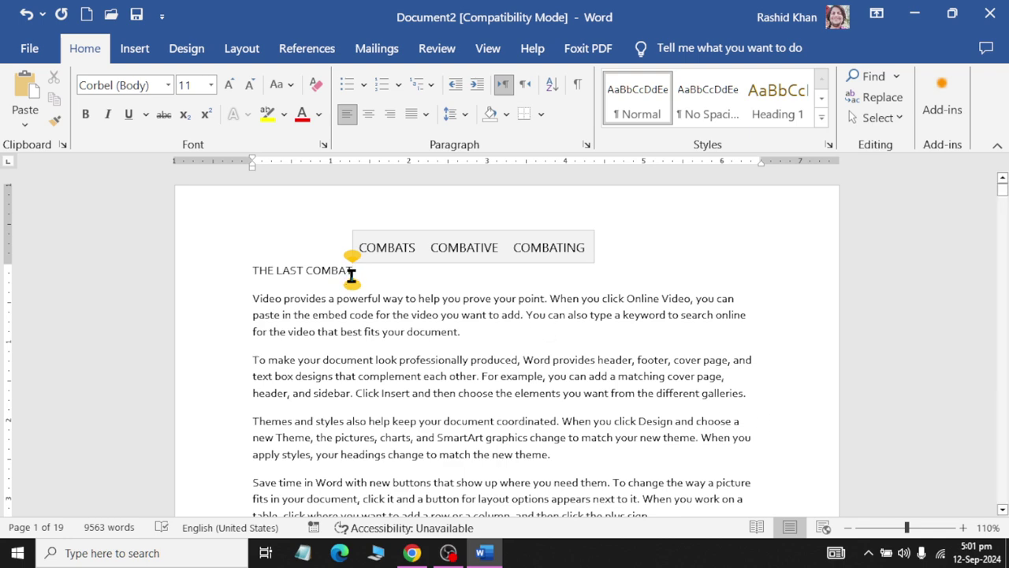
drag(353, 271, 189, 246)
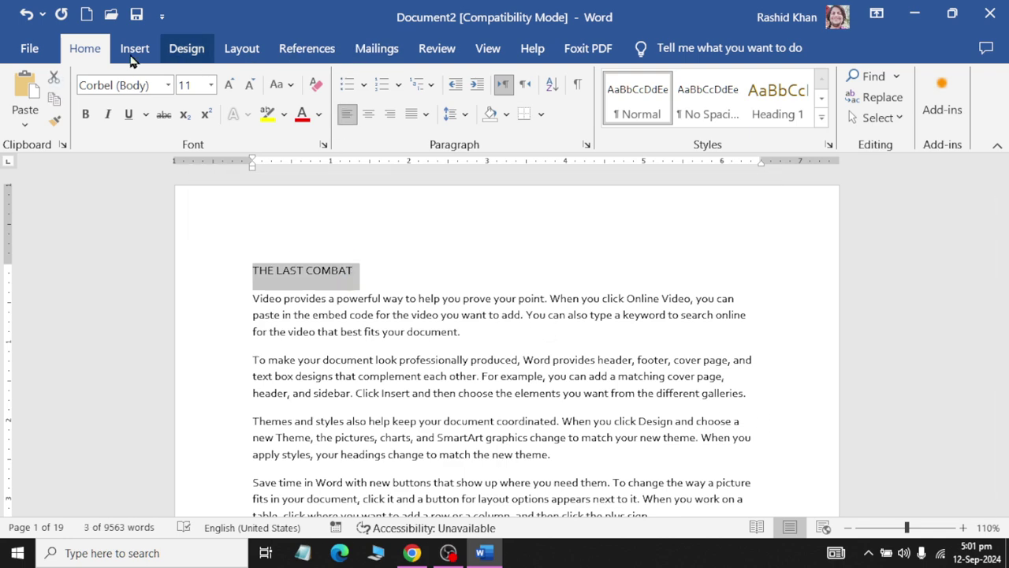
click(822, 125)
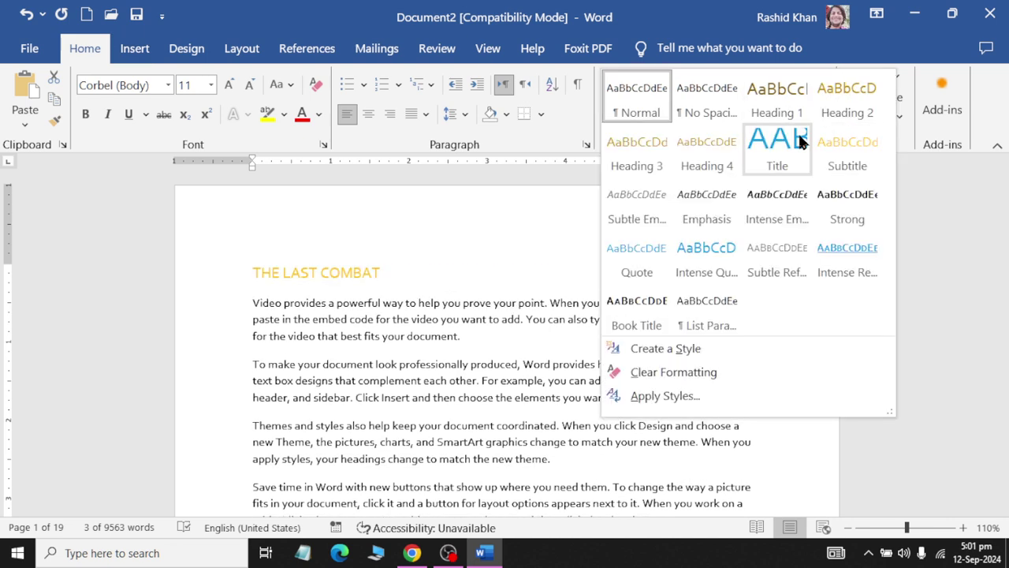
click(798, 161)
click(369, 114)
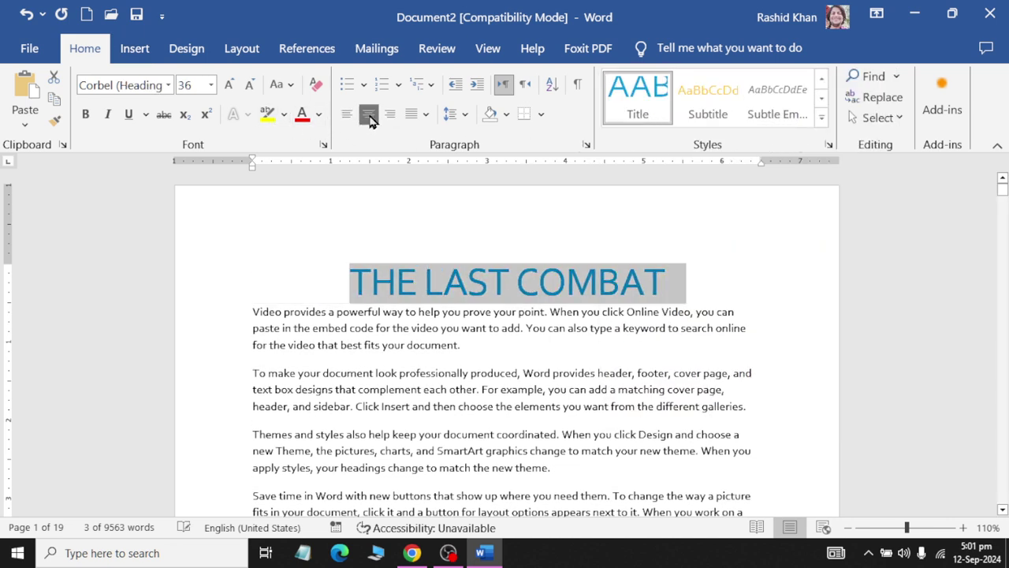
double_click(303, 406)
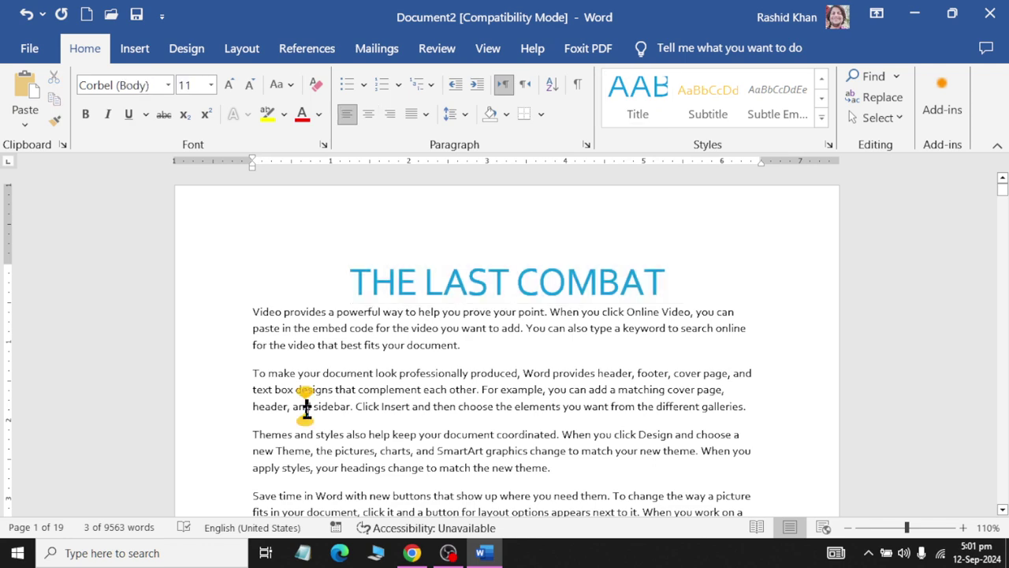
click(665, 282)
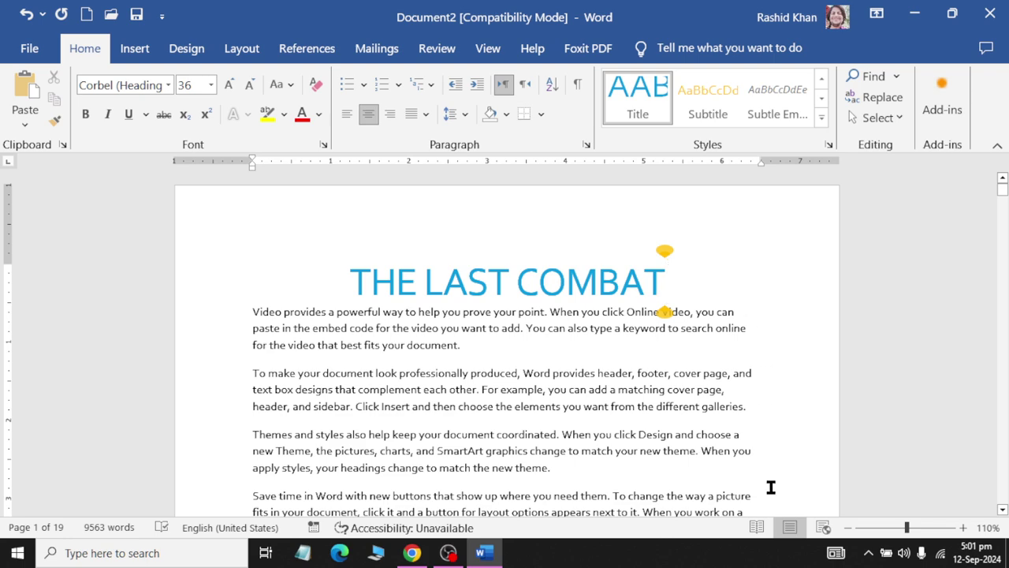
click(487, 48)
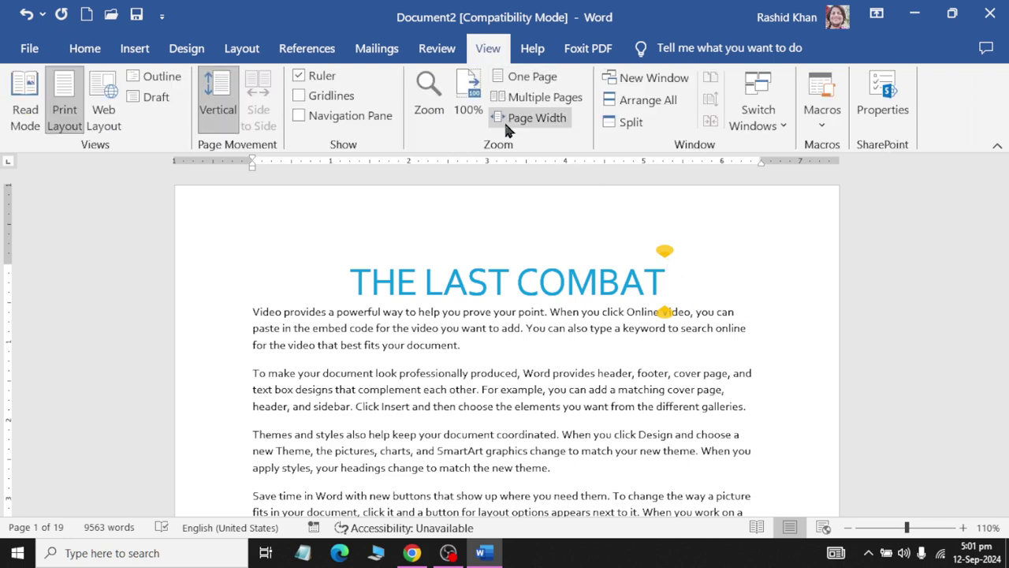
click(532, 97)
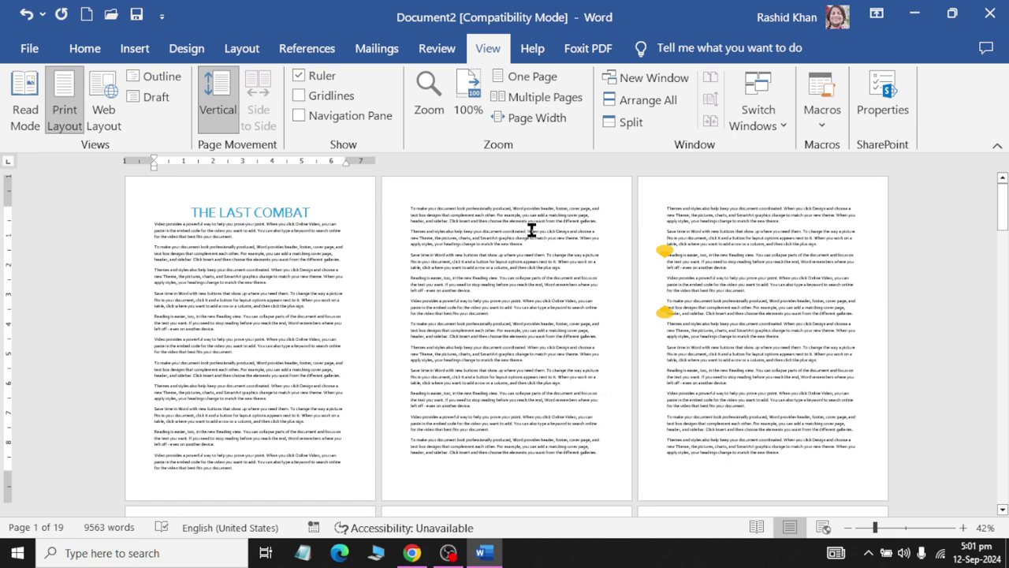
scroll(796, 293, down, 5)
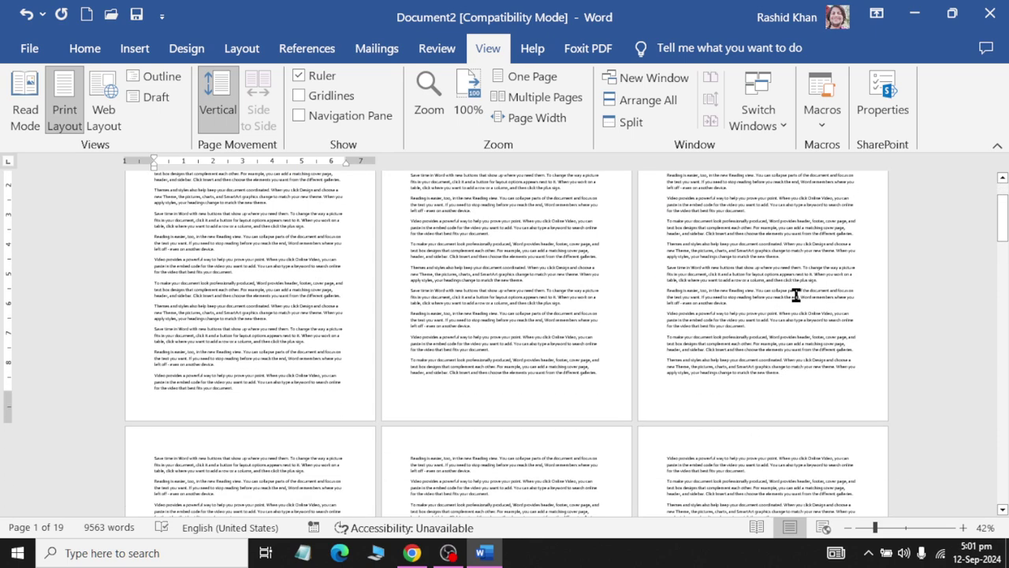
scroll(789, 300, down, 2)
scroll(781, 308, down, 3)
scroll(781, 308, down, 2)
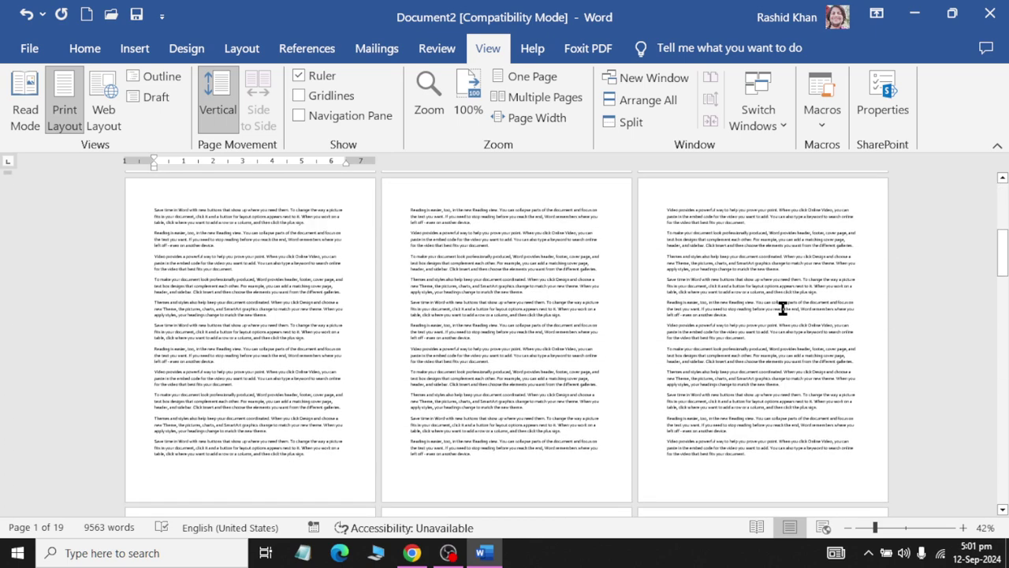
scroll(770, 307, down, 2)
scroll(769, 307, up, 5)
scroll(769, 307, up, 5)
scroll(770, 307, up, 3)
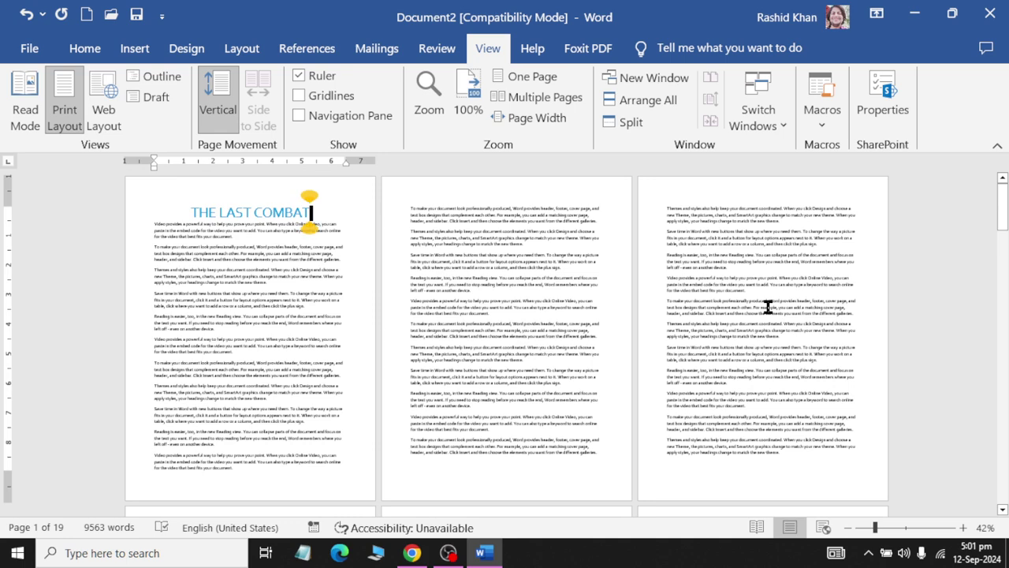
click(192, 213)
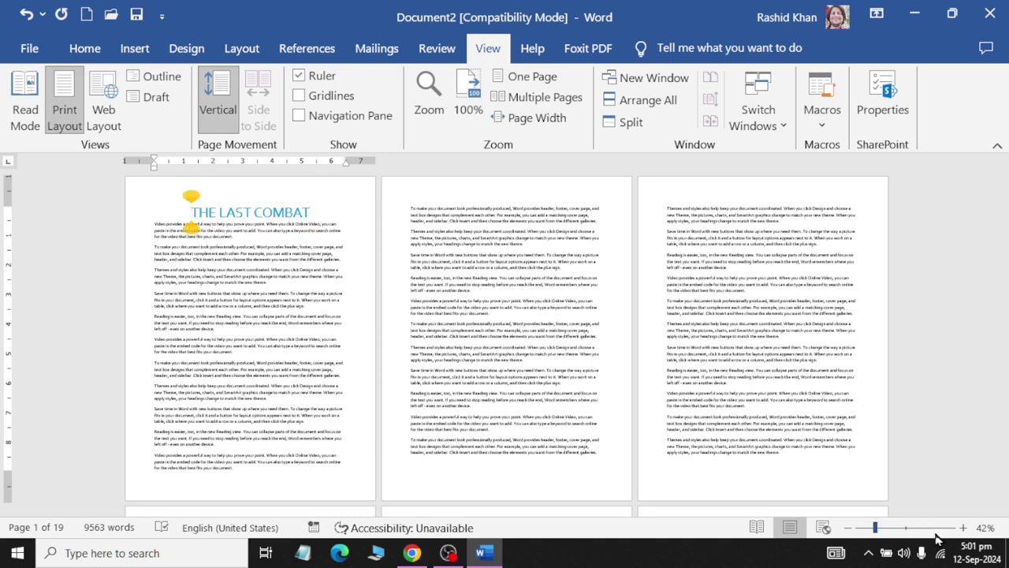
click(906, 532)
scroll(473, 230, up, 1)
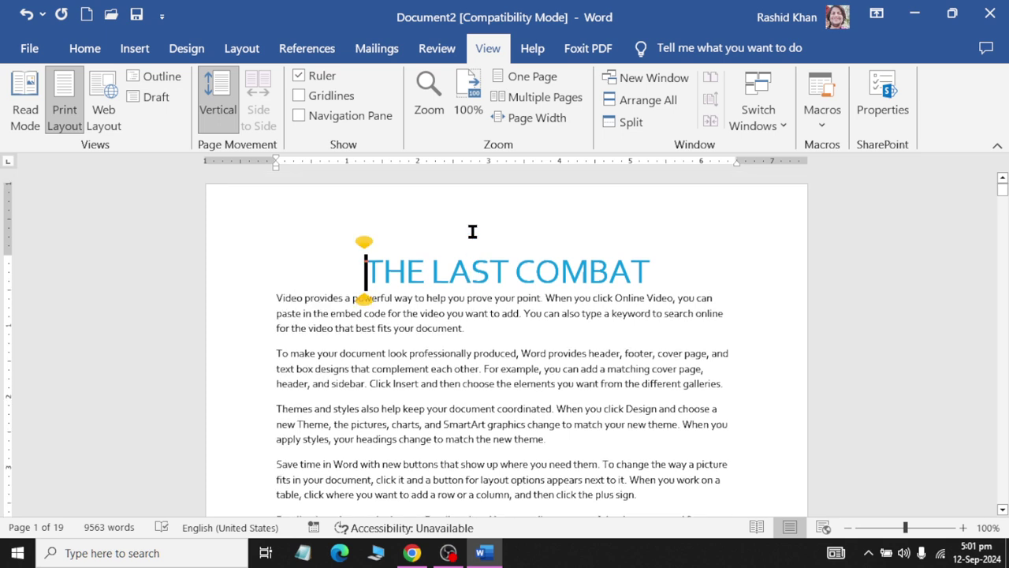
drag(392, 267, 697, 279)
Open and close the header and footer areas to inspect them.
click(558, 410)
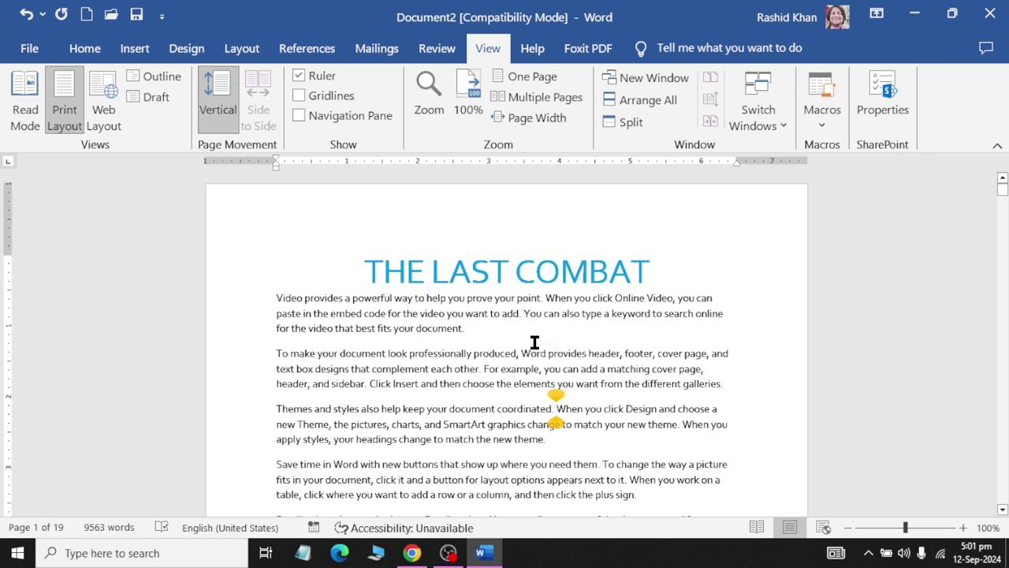
double_click(353, 198)
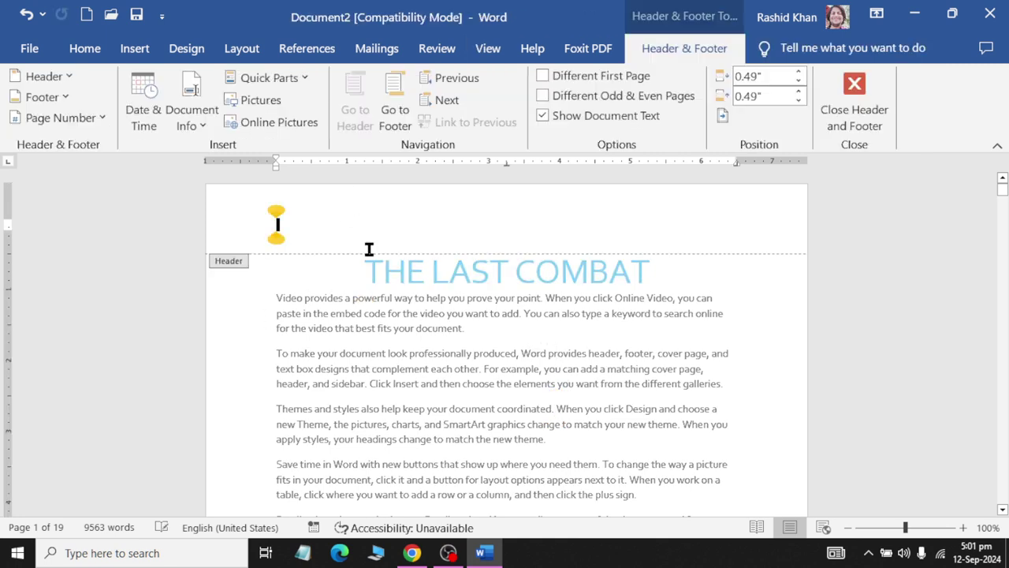
double_click(366, 344)
scroll(363, 339, down, 10)
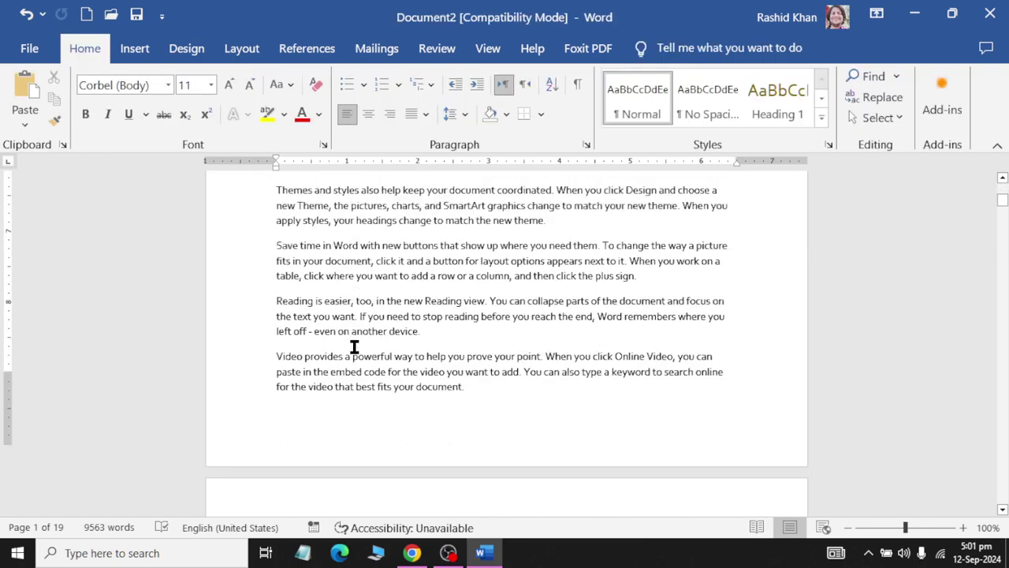
scroll(347, 344, down, 2)
double_click(347, 344)
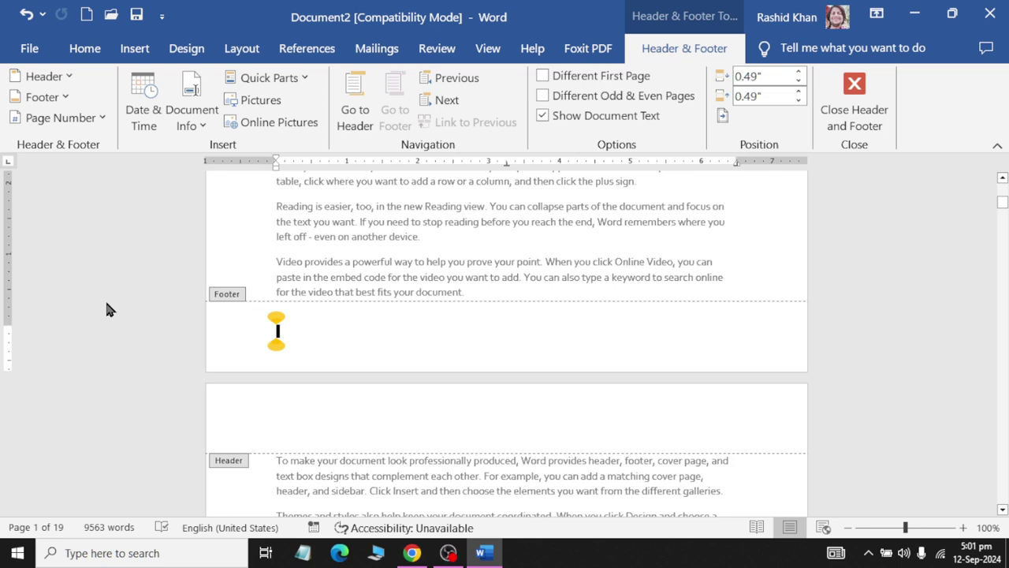
scroll(485, 339, up, 3)
double_click(502, 245)
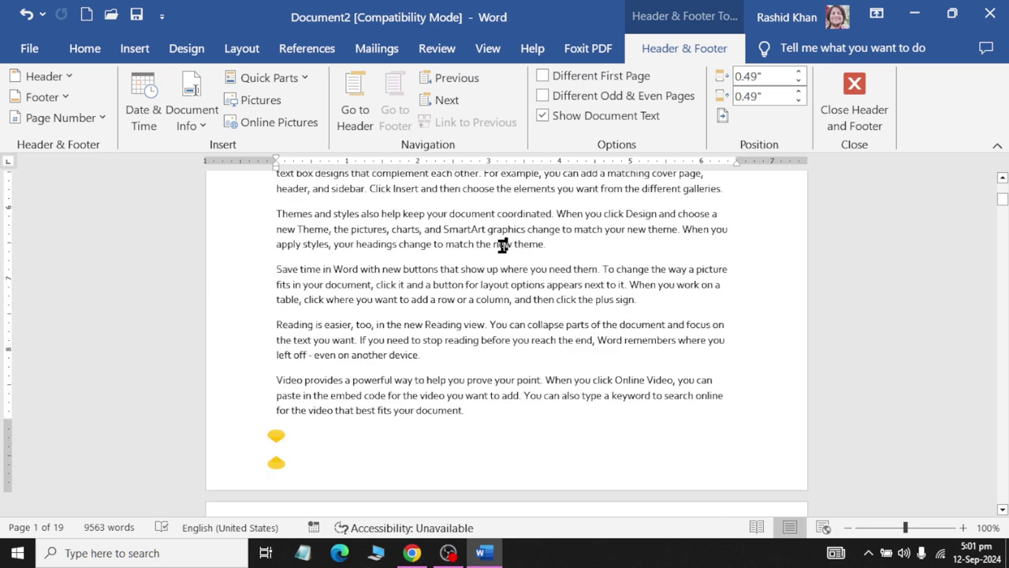
scroll(502, 245, up, 5)
Cut the 'THE LAST COMBAT' title from the body and open page 1's header.
drag(340, 258, 698, 259)
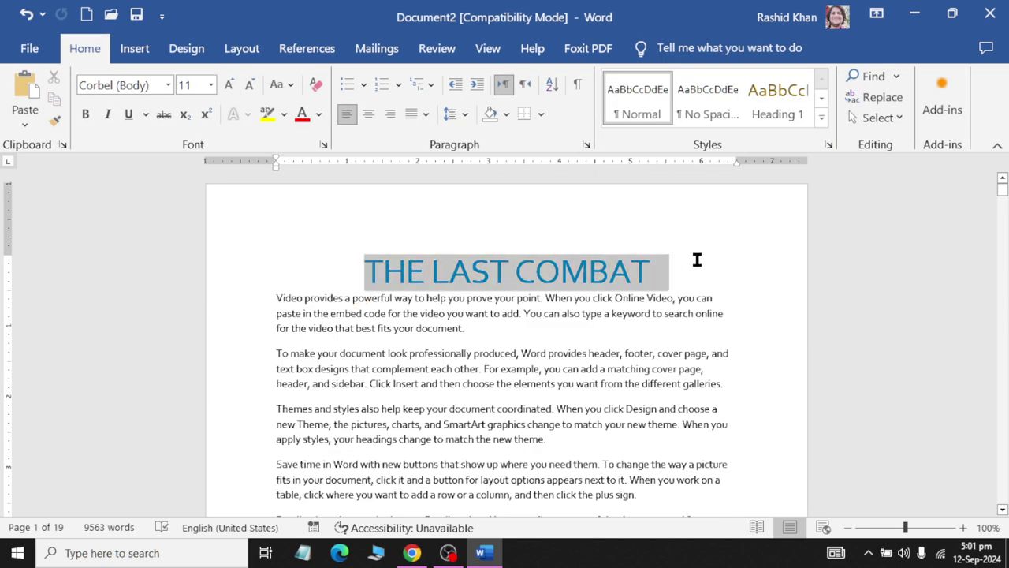
click(57, 77)
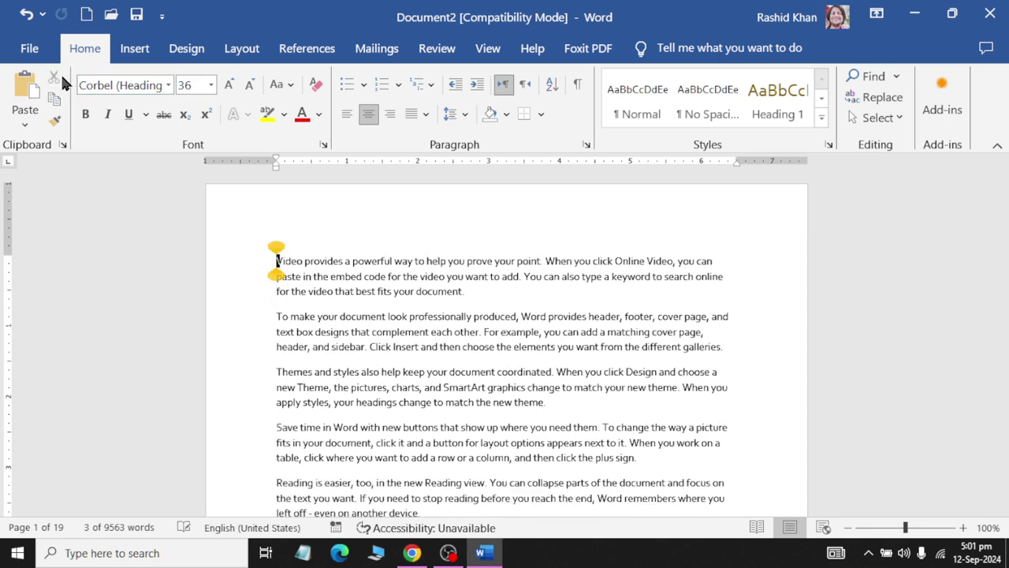
double_click(420, 213)
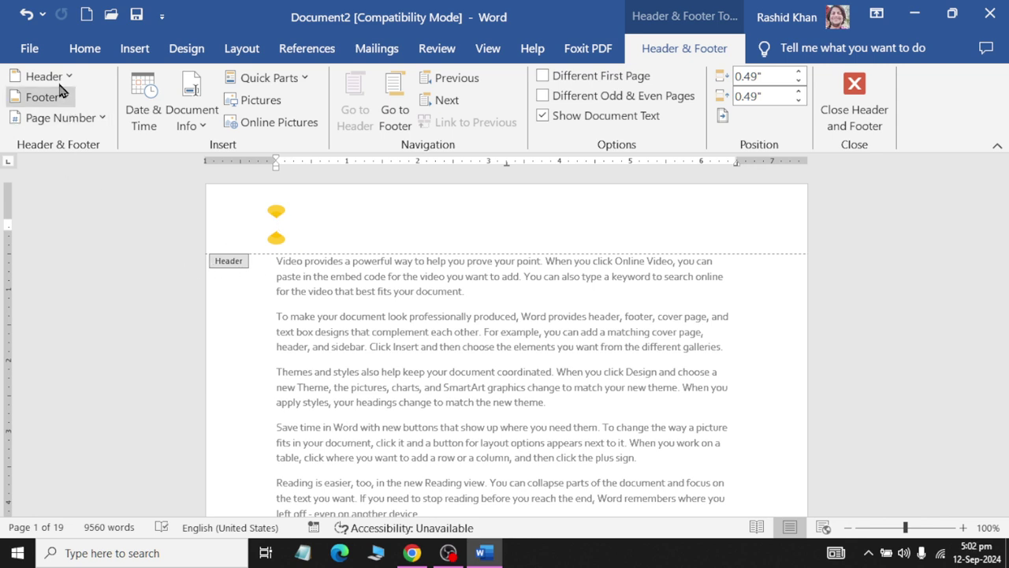
Paste 'THE LAST COMBAT' into the header and return to the body text.
click(84, 48)
click(24, 87)
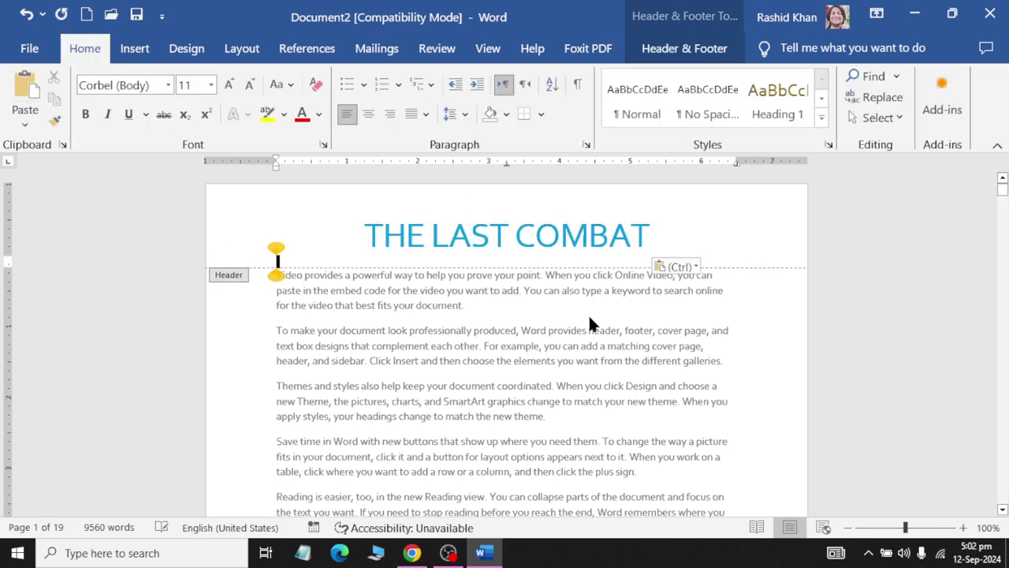
double_click(594, 345)
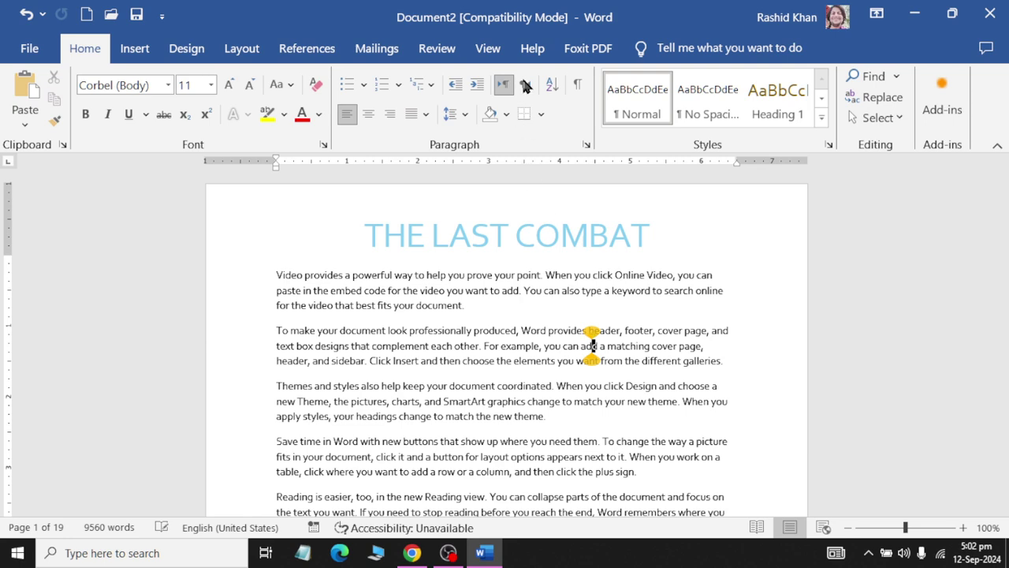
Switch to Multiple Pages and scroll through to confirm the header repeats on every page.
click(488, 48)
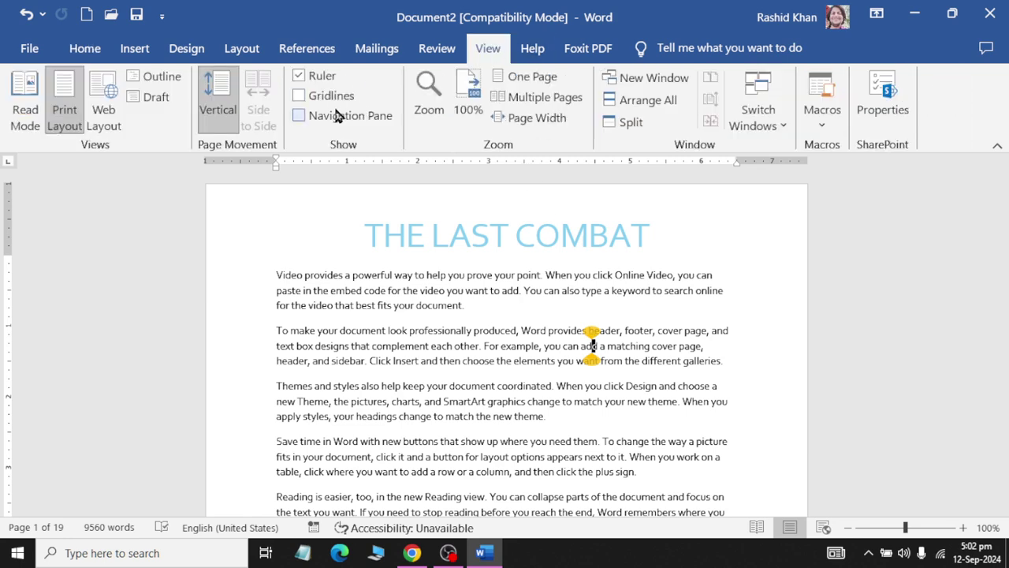
click(524, 98)
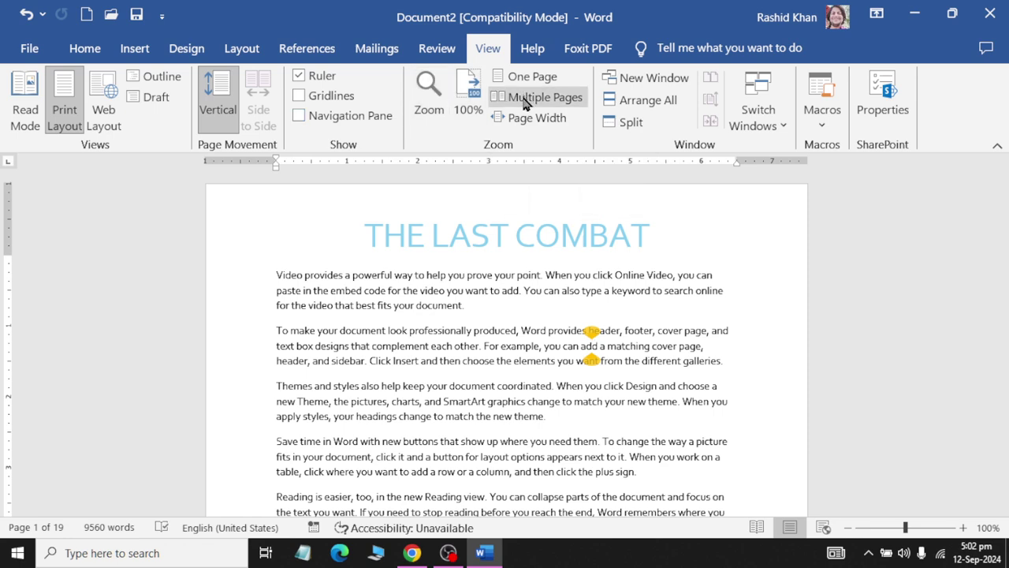
scroll(818, 382, down, 2)
scroll(818, 381, down, 3)
scroll(820, 382, down, 2)
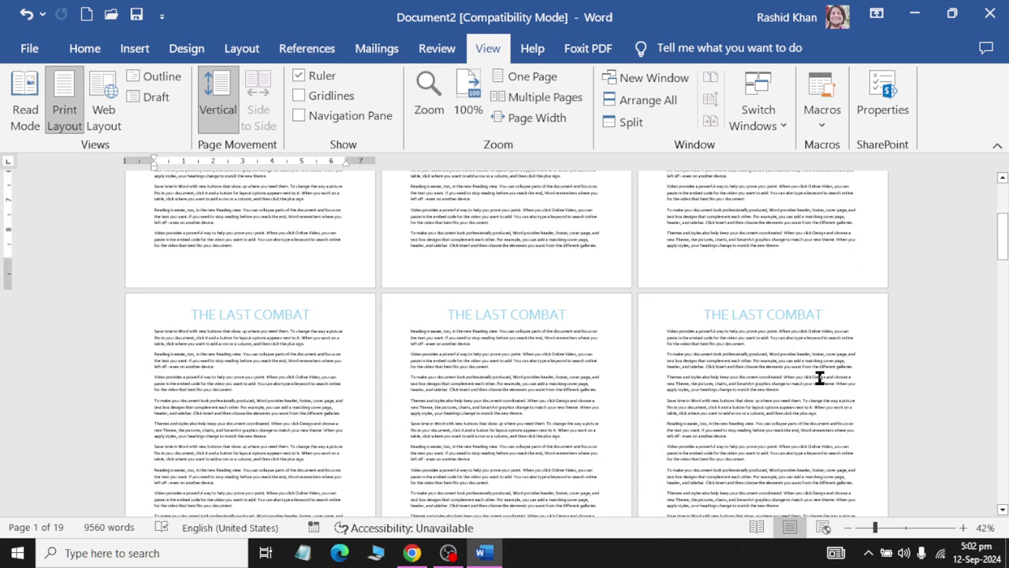
scroll(824, 379, down, 2)
scroll(826, 379, down, 3)
scroll(828, 381, down, 2)
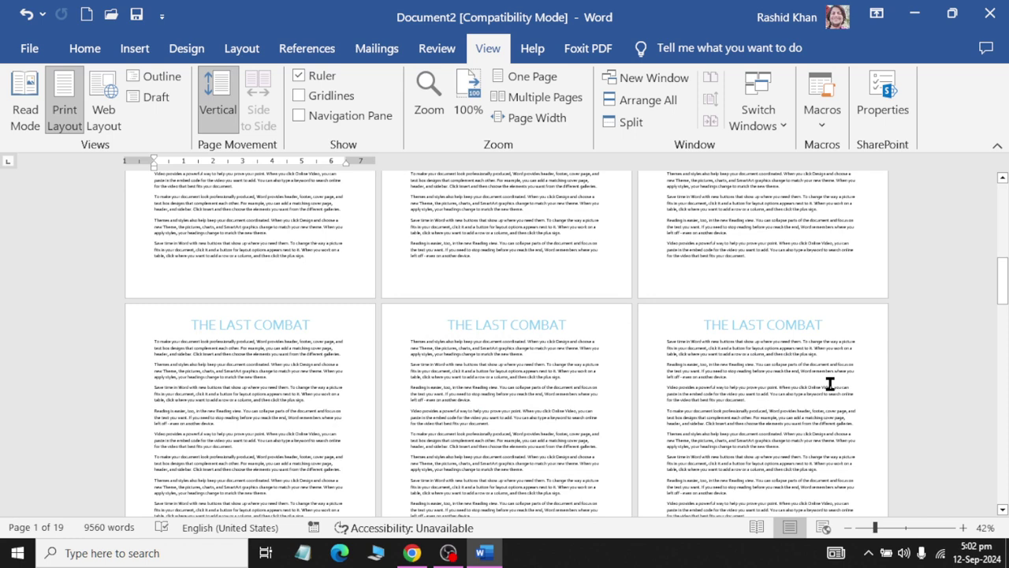
Append '2024' to the header title so it reads 'THE LAST COMBAT 2024'.
double_click(522, 313)
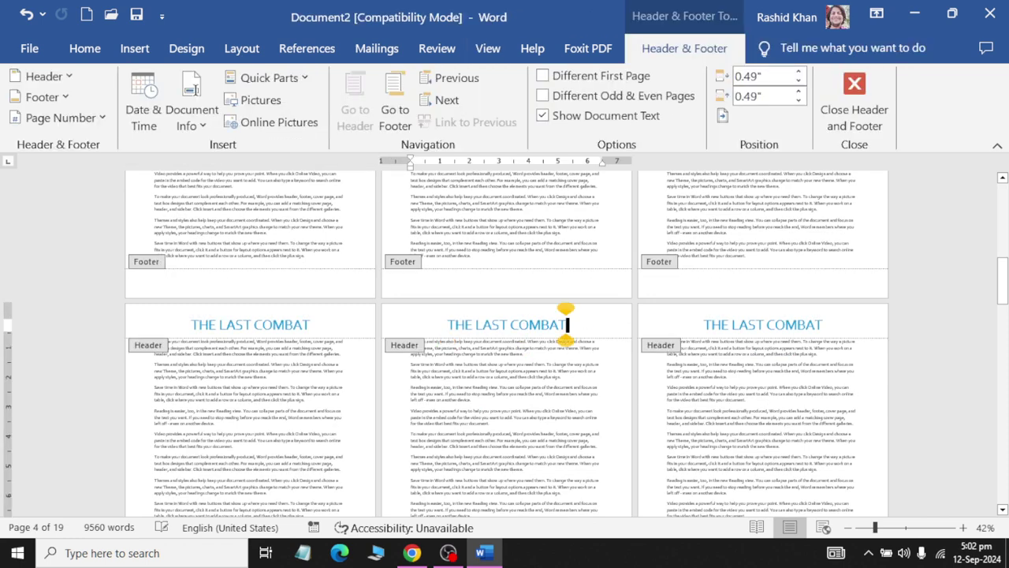
text( 2)
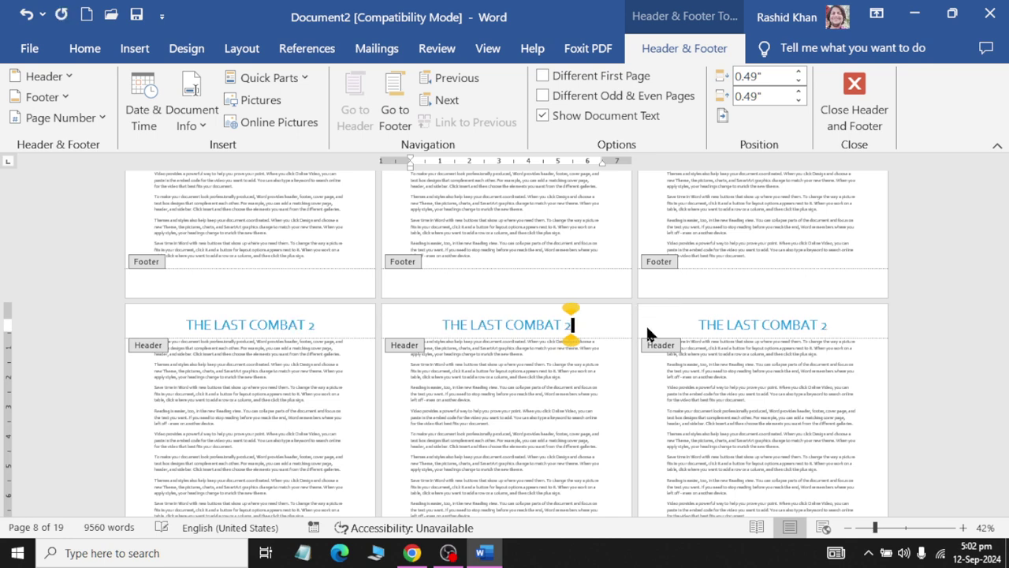
text(024)
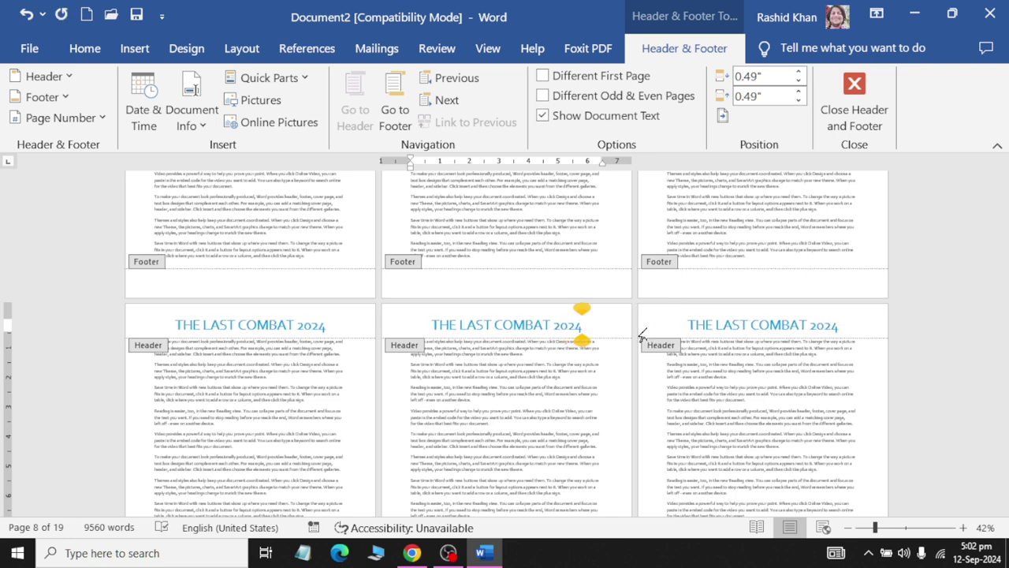
double_click(524, 370)
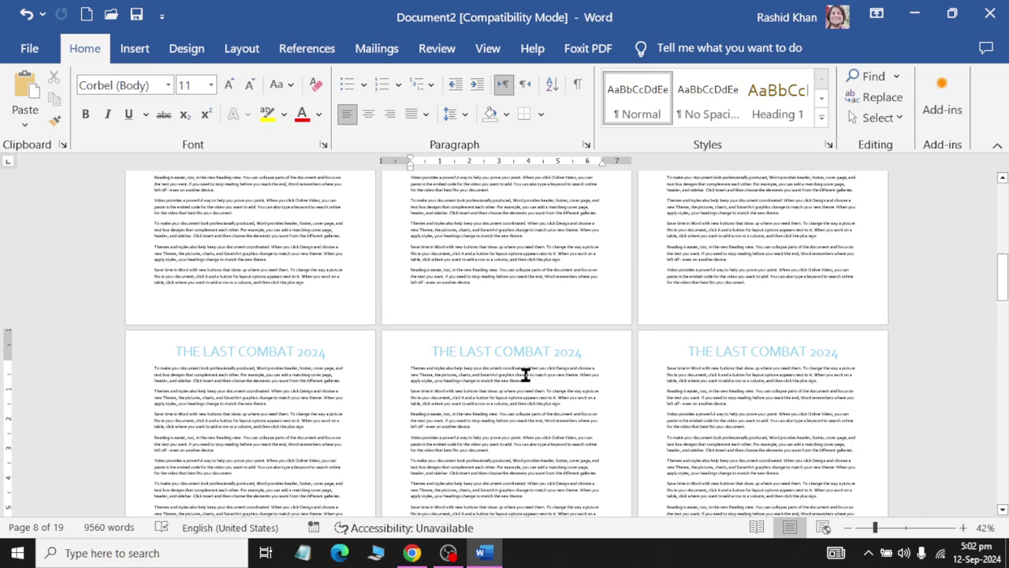
scroll(525, 374, up, 2)
scroll(524, 375, up, 4)
scroll(524, 374, up, 5)
scroll(524, 374, up, 2)
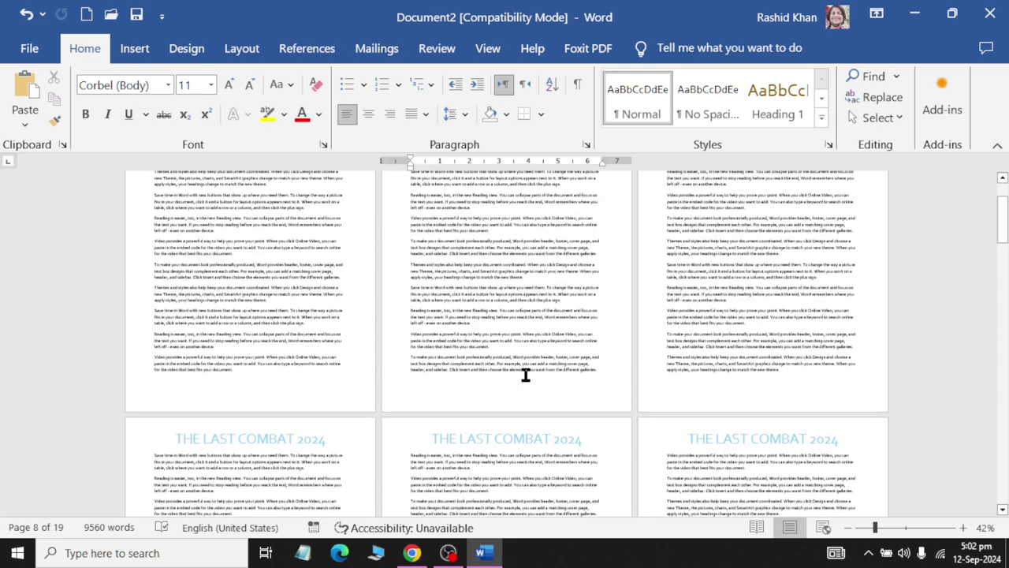
scroll(524, 374, down, 5)
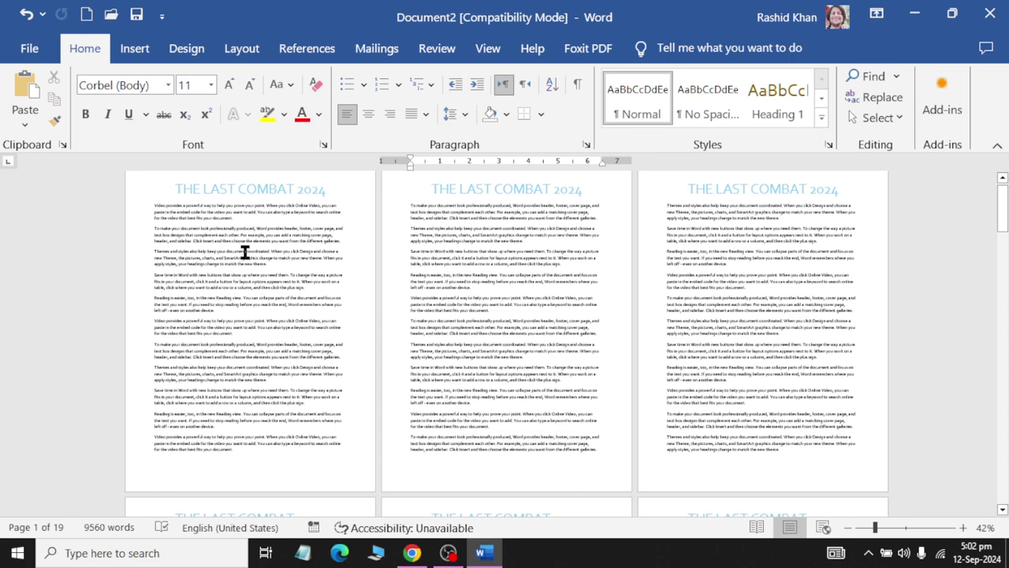
ctrl+scroll(248, 259, up, 11)
scroll(237, 205, up, 3)
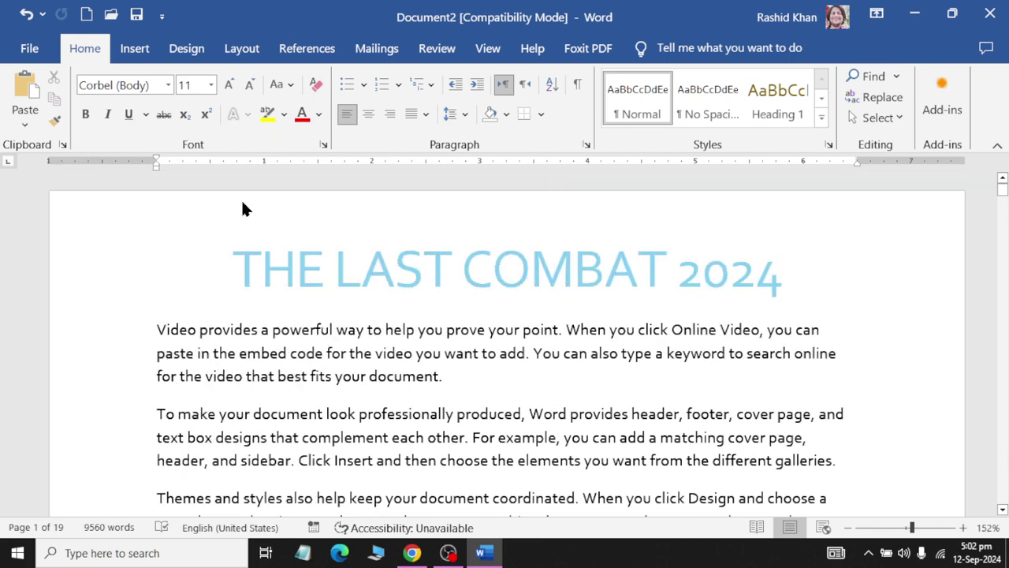
Open the header and draw an oval circle at its top-left.
double_click(232, 265)
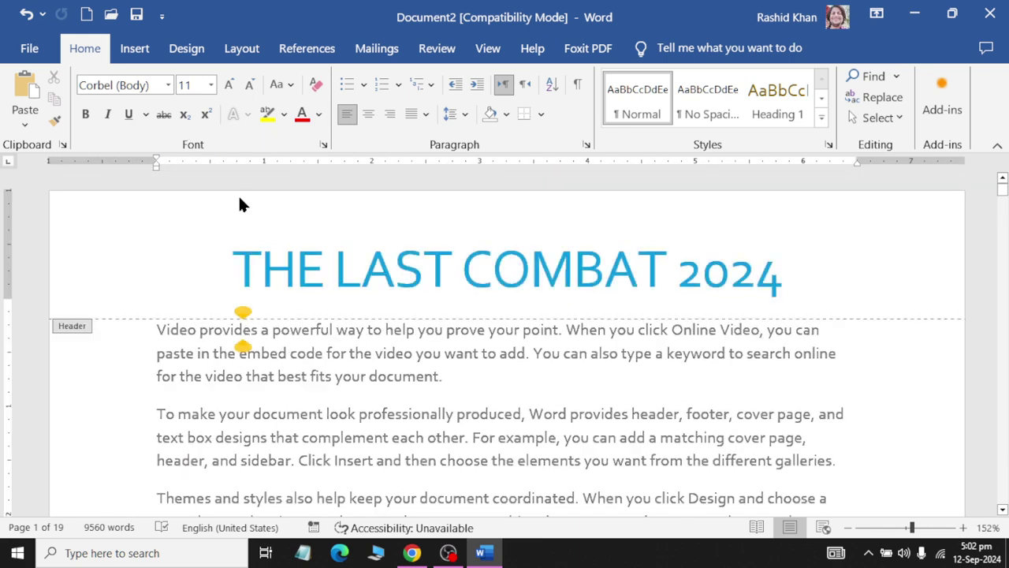
click(134, 49)
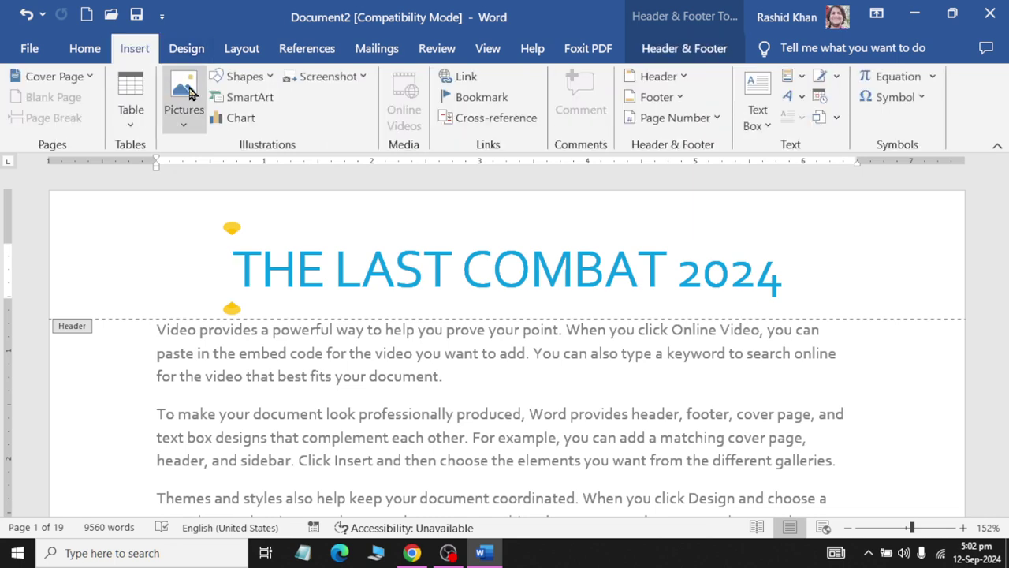
click(245, 77)
click(281, 114)
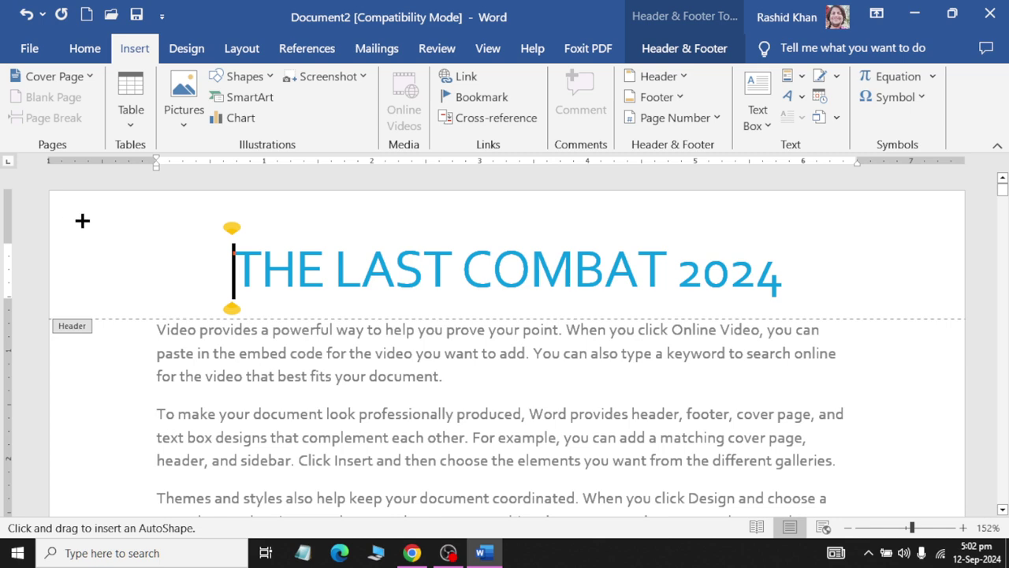
drag(82, 221, 178, 322)
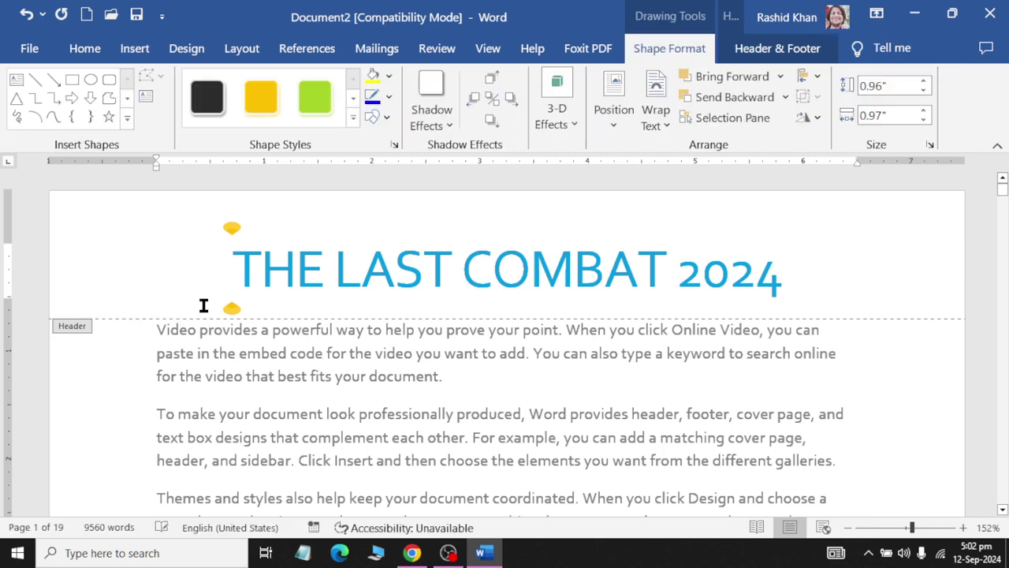
Redraw the header circle at 0.85 inches in the top-left corner.
click(204, 306)
click(134, 49)
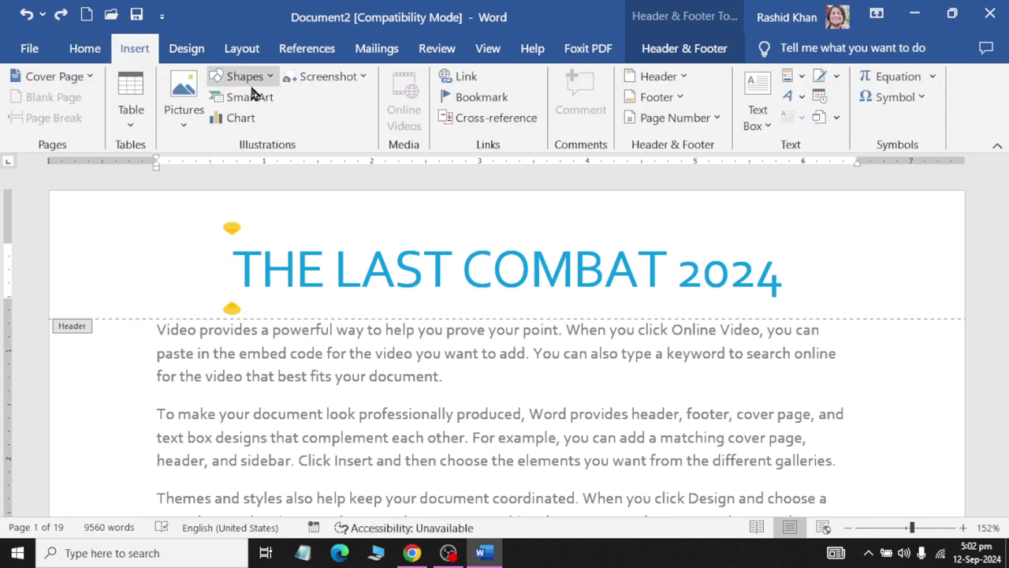
click(246, 76)
click(287, 116)
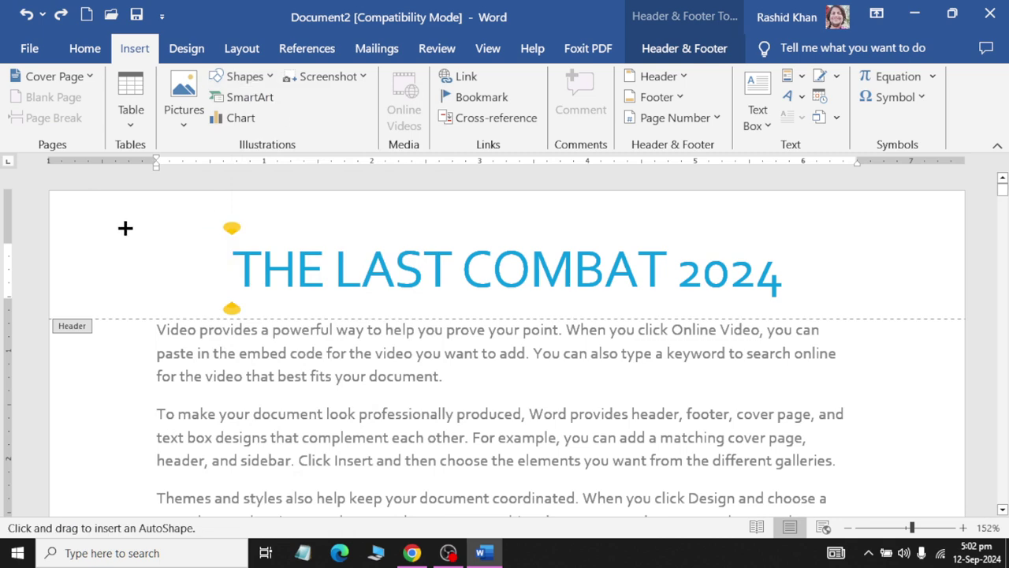
drag(93, 208, 184, 299)
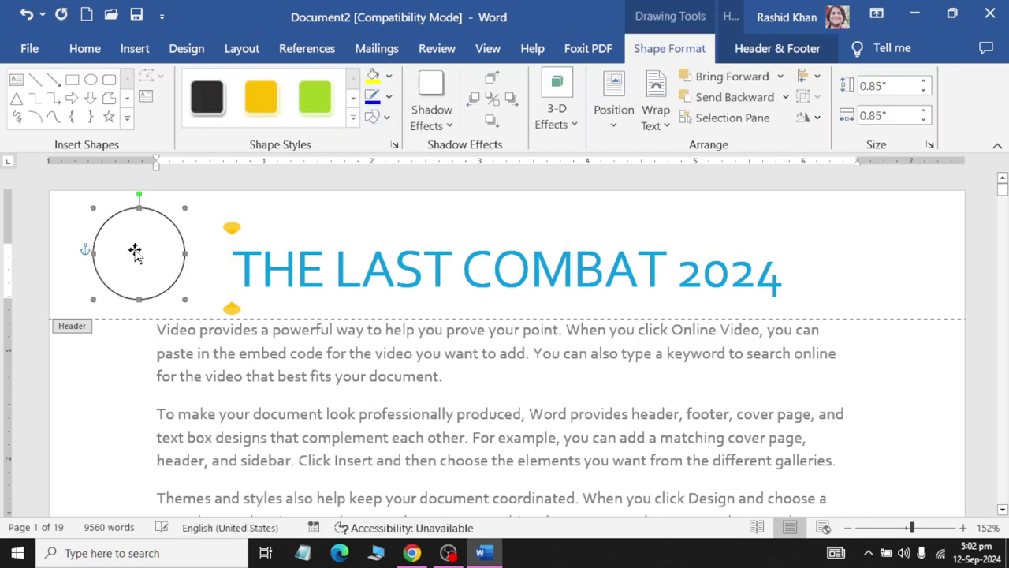
Give the circle the green shape style and move it beside the title.
click(315, 98)
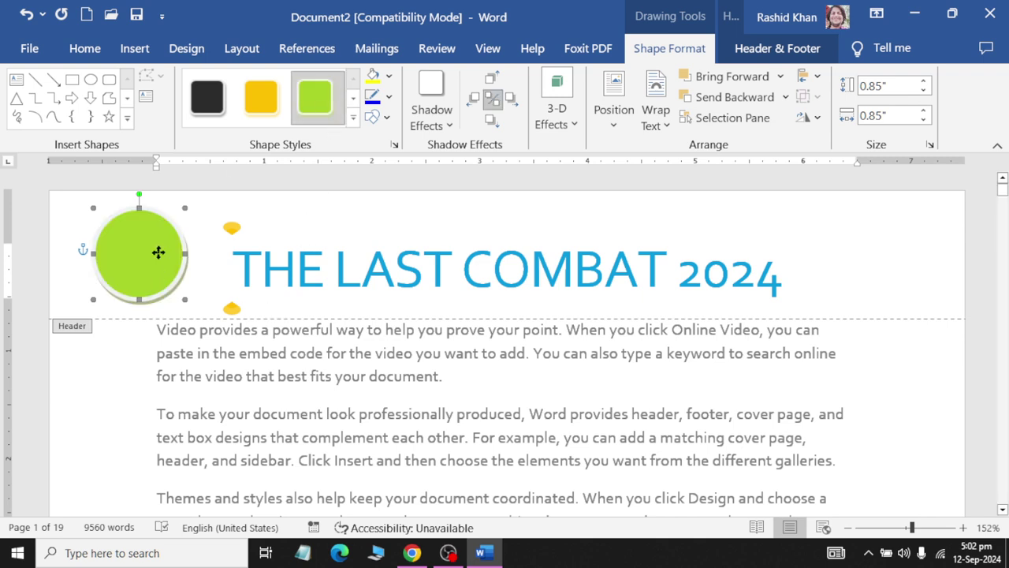
drag(158, 253, 187, 258)
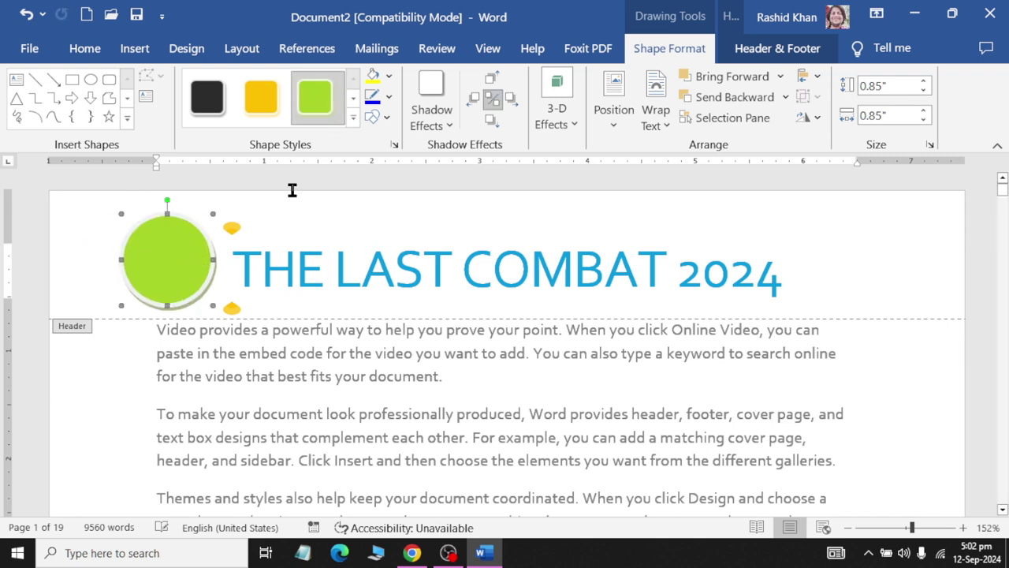
click(389, 76)
Choose a picture fill from a file and browse to the Documents folder.
click(436, 355)
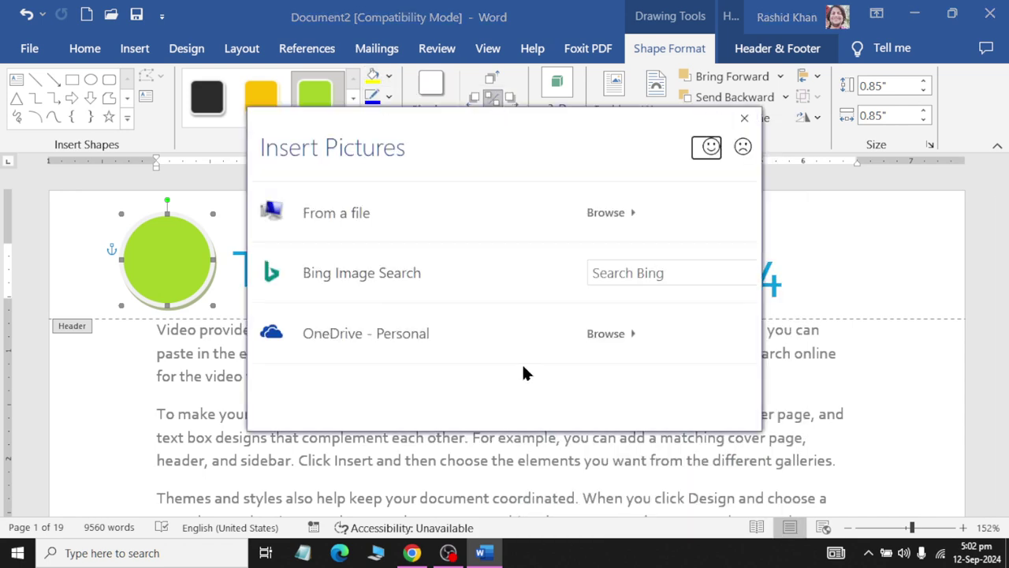
click(612, 215)
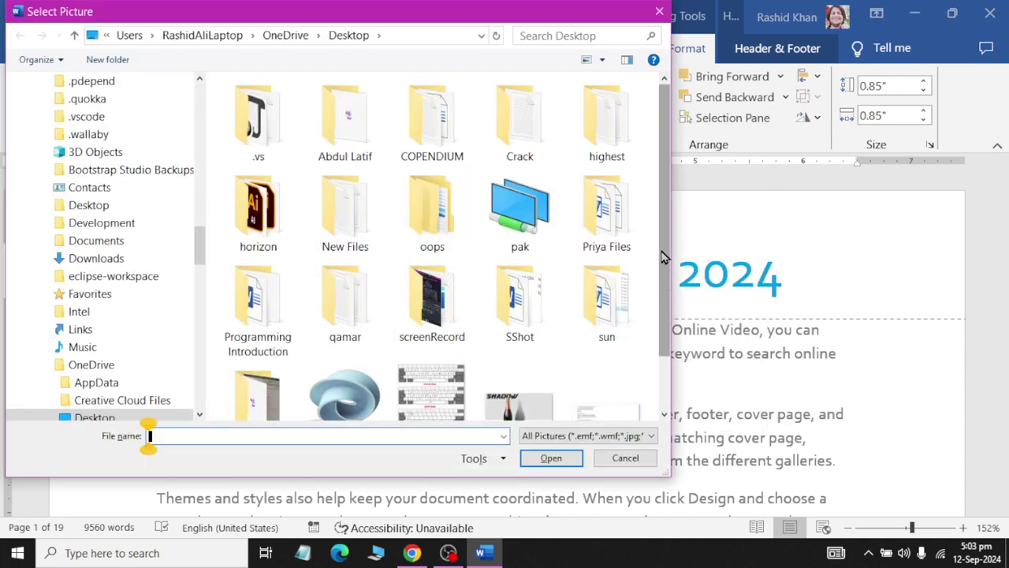
click(106, 243)
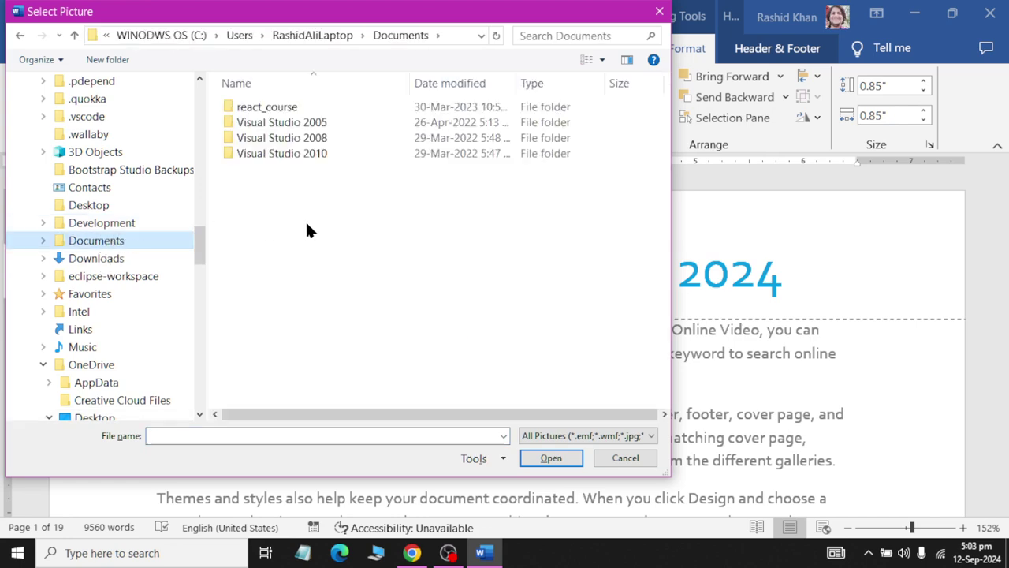
scroll(113, 225, up, 1)
scroll(113, 226, up, 3)
scroll(113, 225, up, 5)
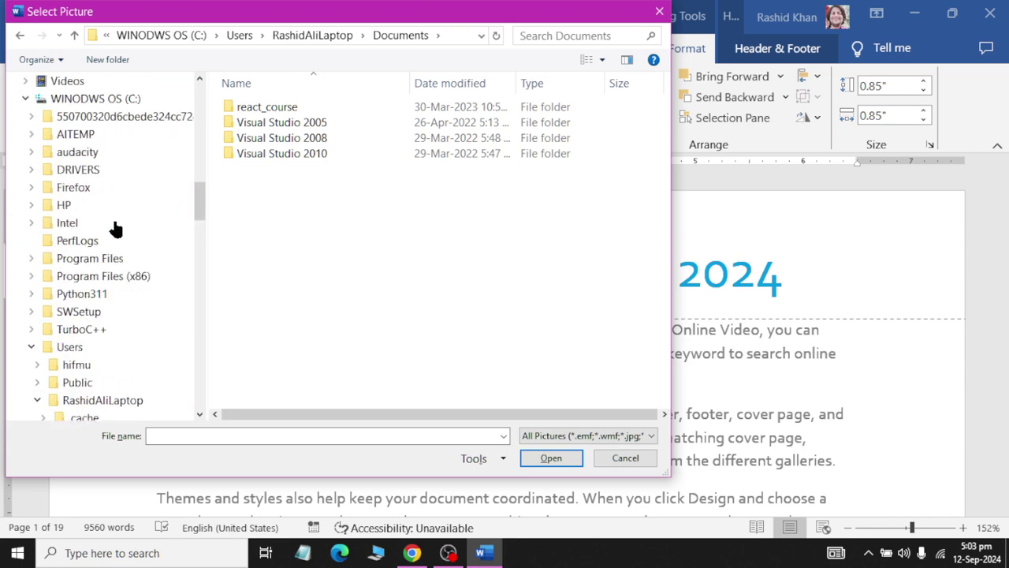
scroll(119, 229, up, 2)
scroll(118, 229, up, 2)
click(102, 169)
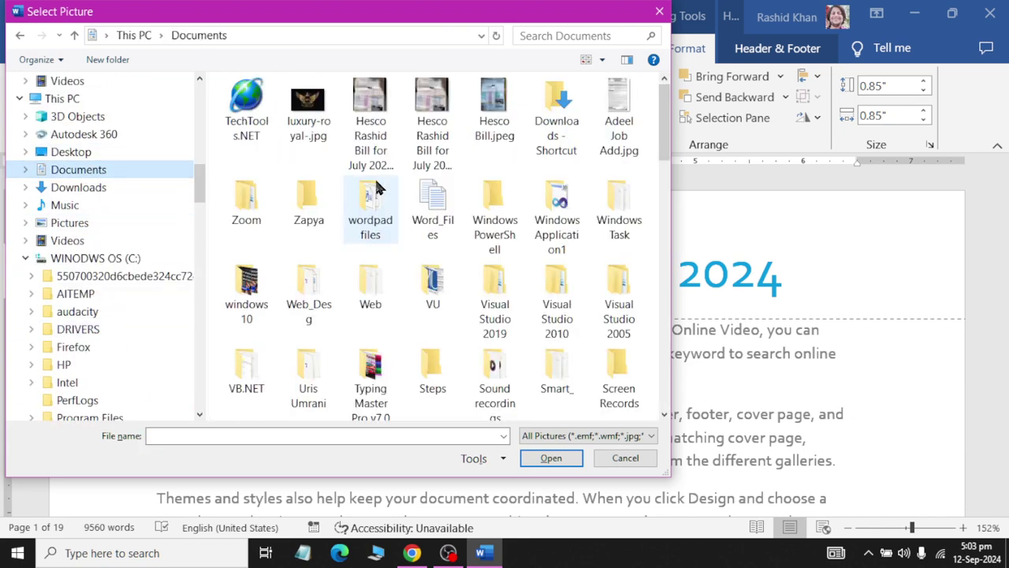
Open the latest folder and insert the MZ logo image into the circle.
scroll(377, 187, down, 5)
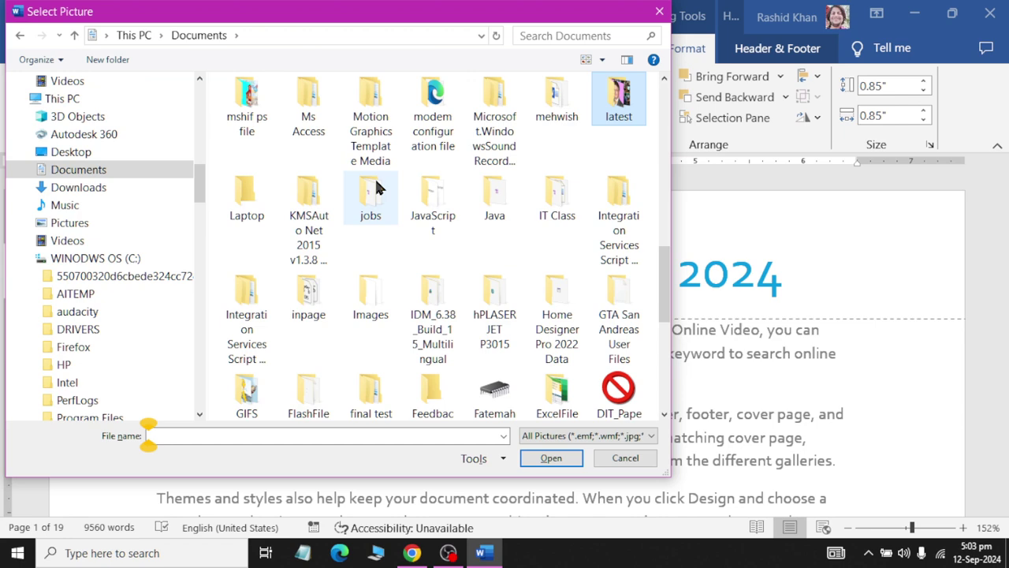
double_click(620, 103)
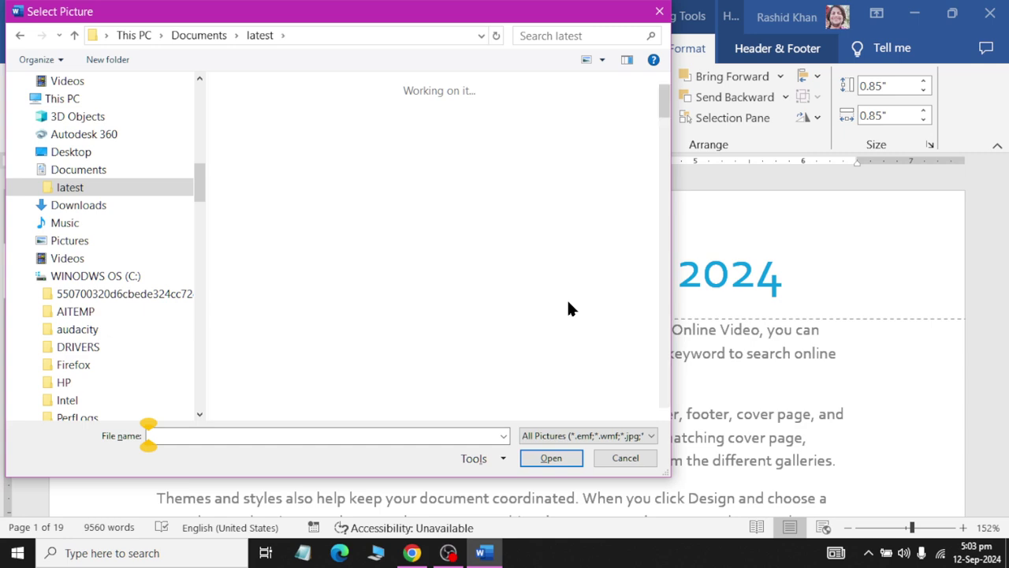
scroll(569, 312, down, 3)
scroll(573, 332, down, 2)
scroll(573, 331, down, 3)
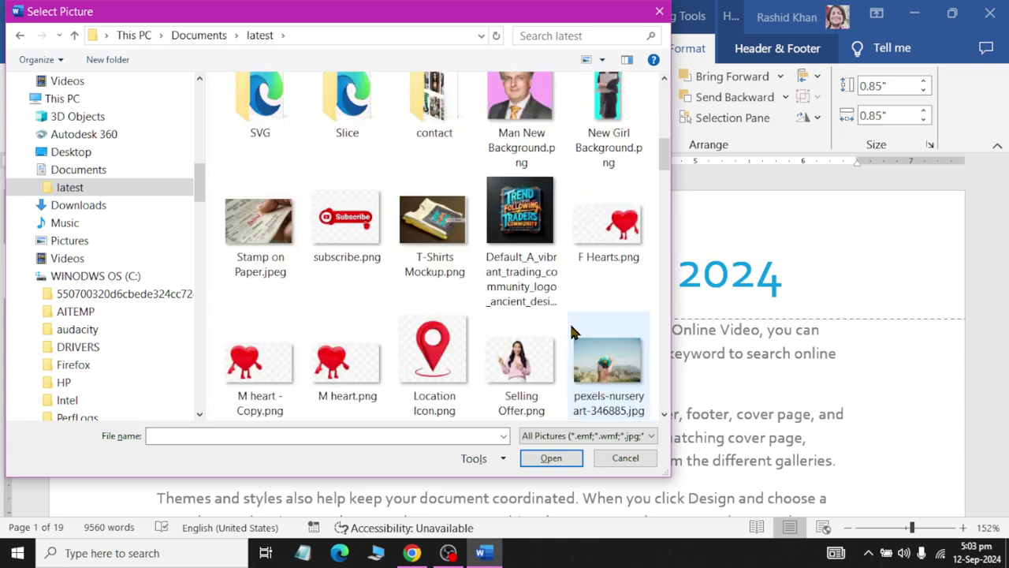
scroll(413, 350, down, 2)
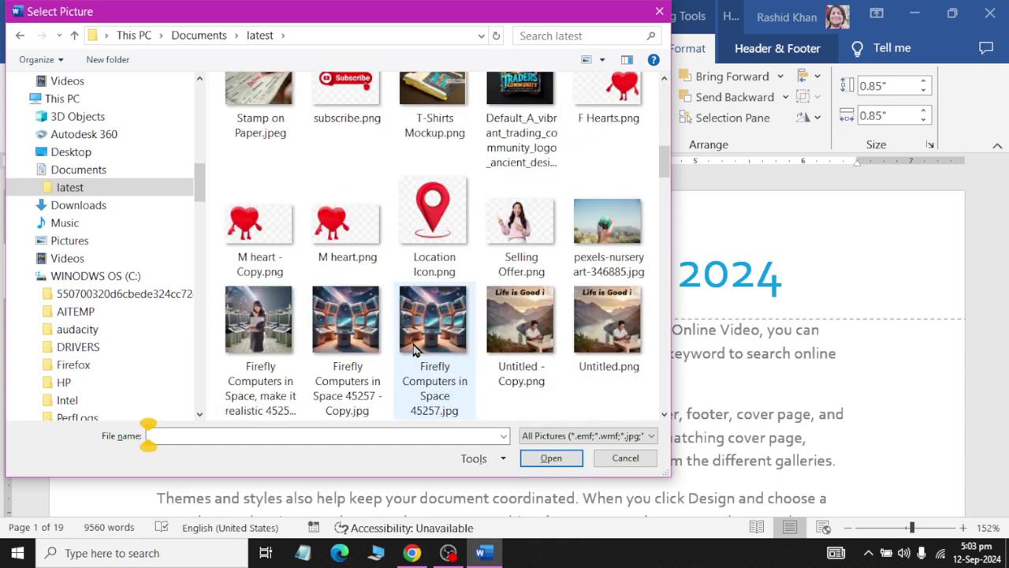
scroll(413, 350, down, 2)
double_click(408, 341)
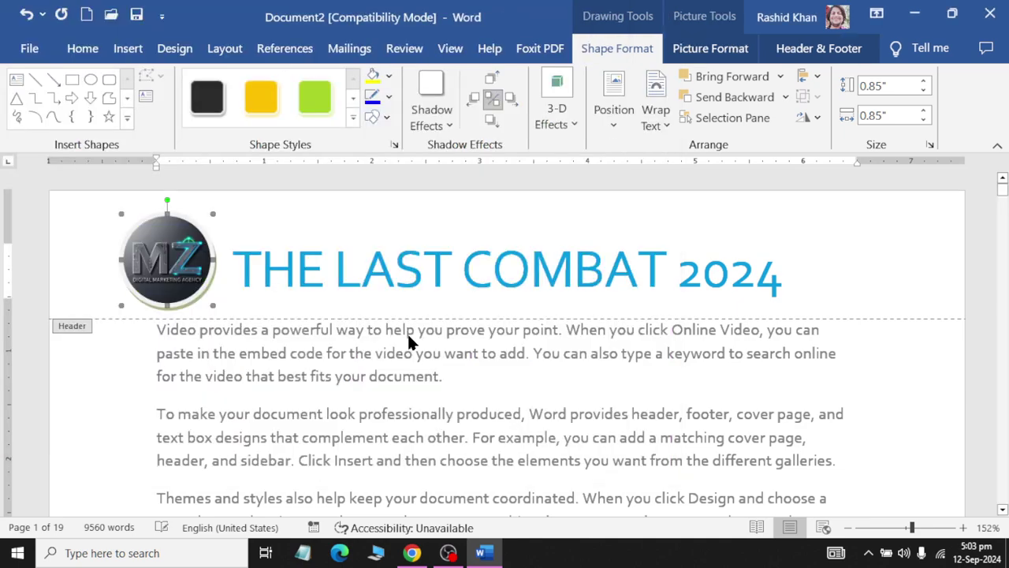
Close the header and switch to Multiple Pages view, scrolling through the pages.
click(424, 406)
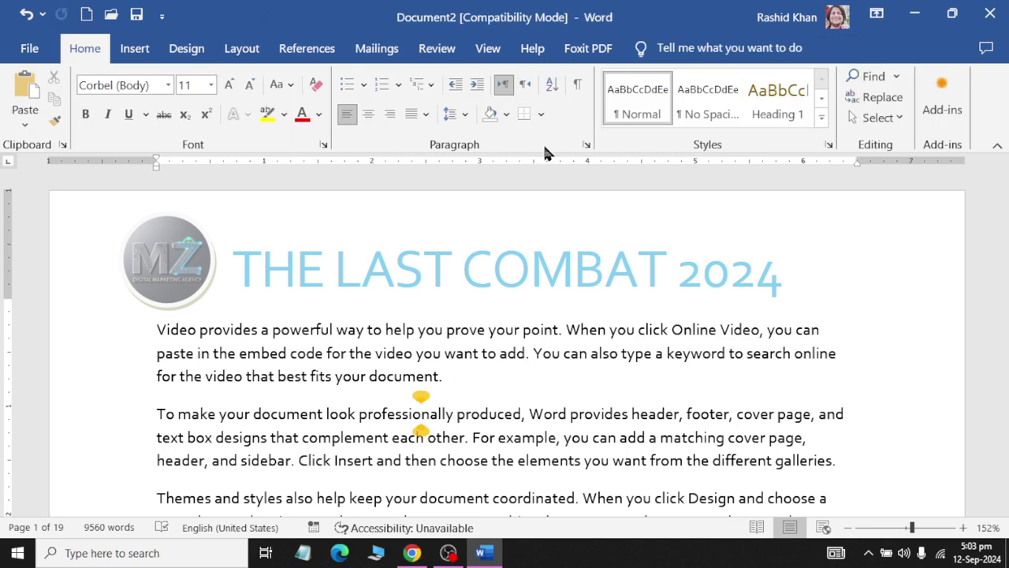
click(490, 48)
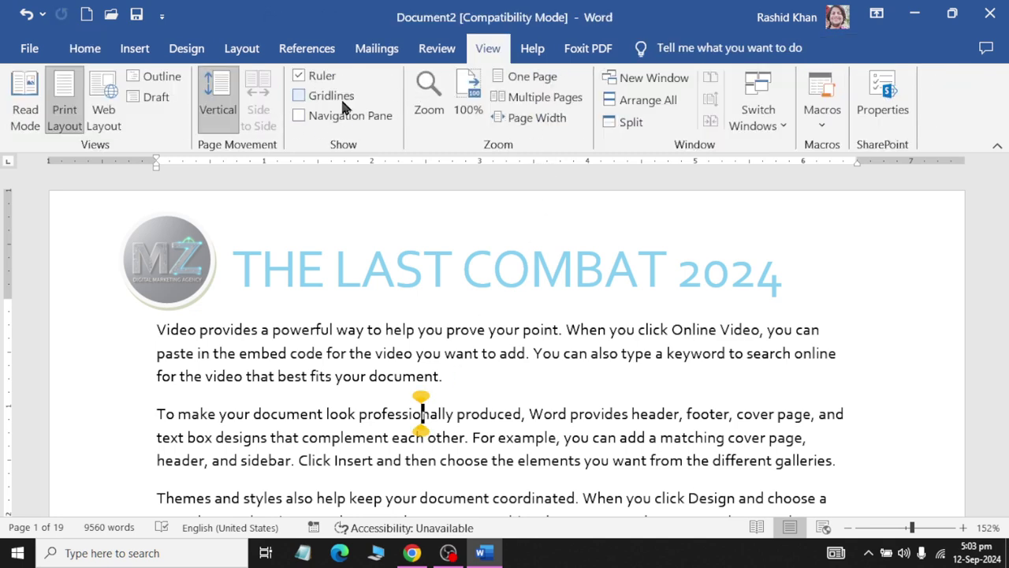
click(510, 98)
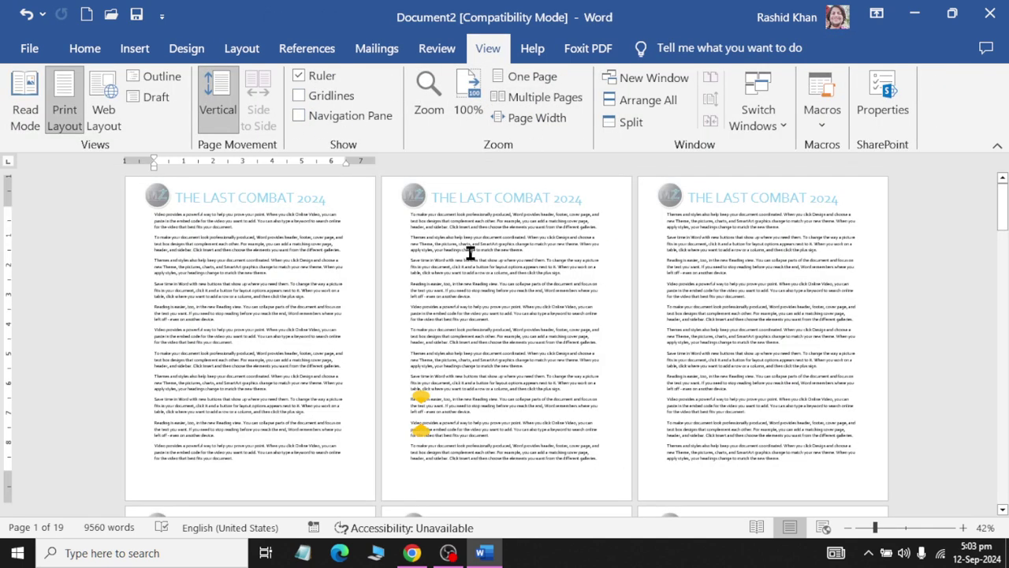
scroll(504, 378, down, 5)
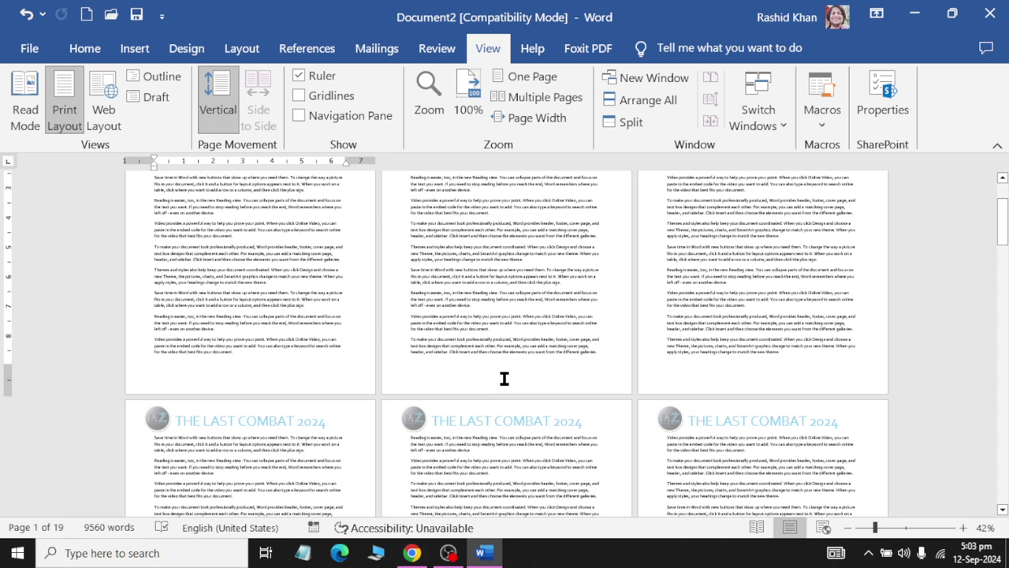
scroll(532, 325, down, 3)
scroll(575, 322, down, 2)
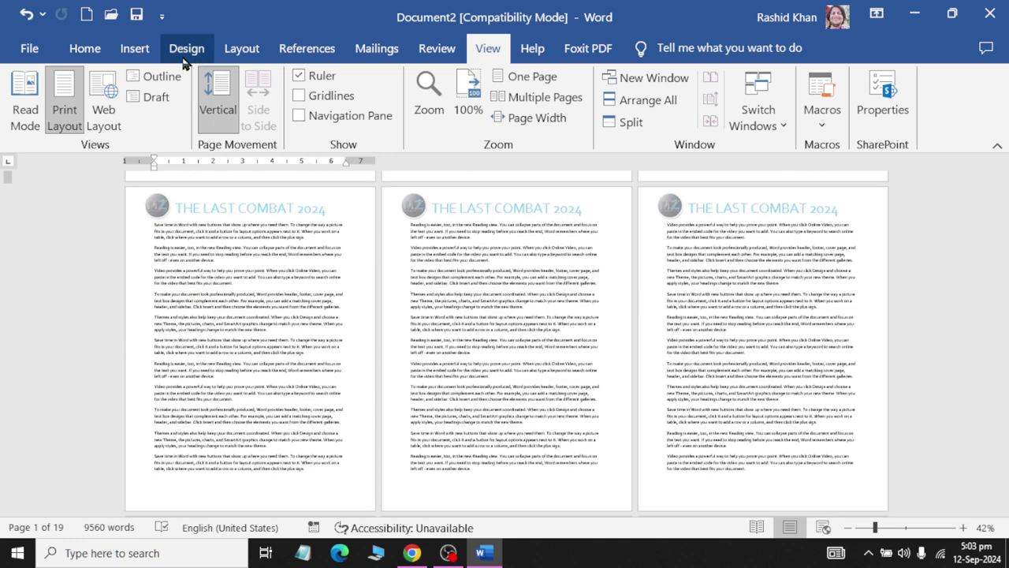
Insert the Bold Numbers 2 bottom-of-page number on every page, then close the footer.
click(148, 49)
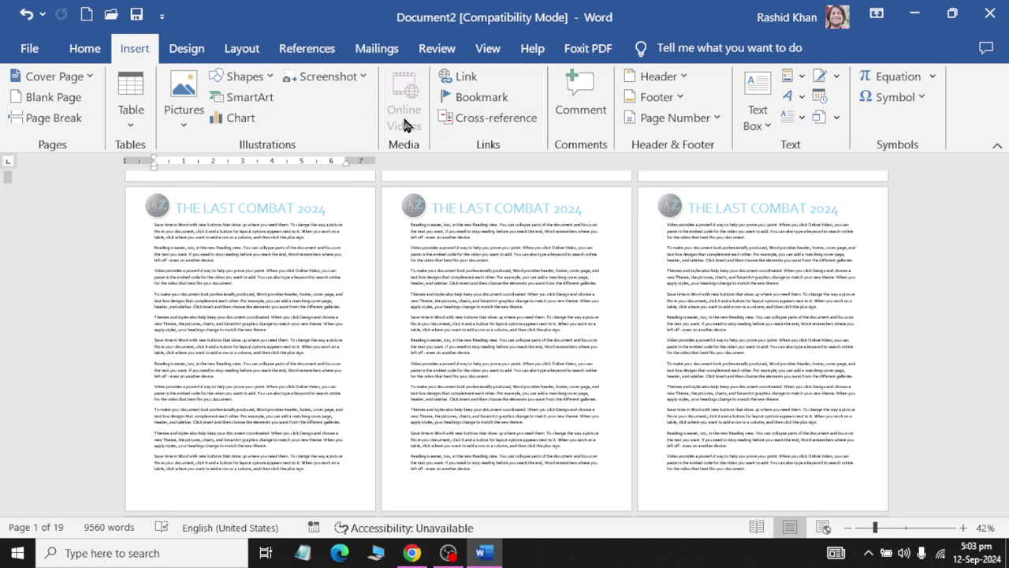
click(709, 119)
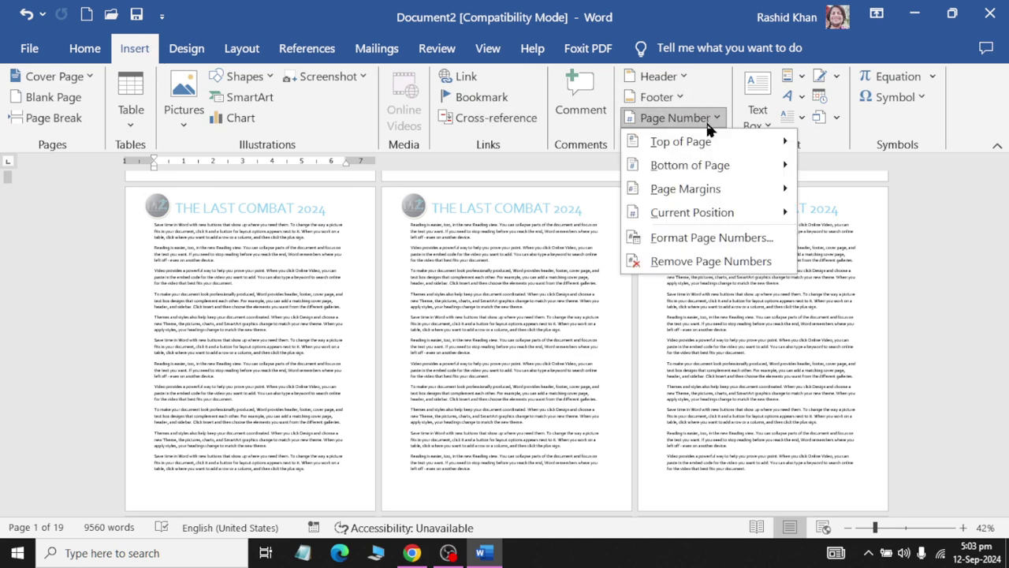
scroll(455, 349, down, 5)
scroll(455, 349, down, 5)
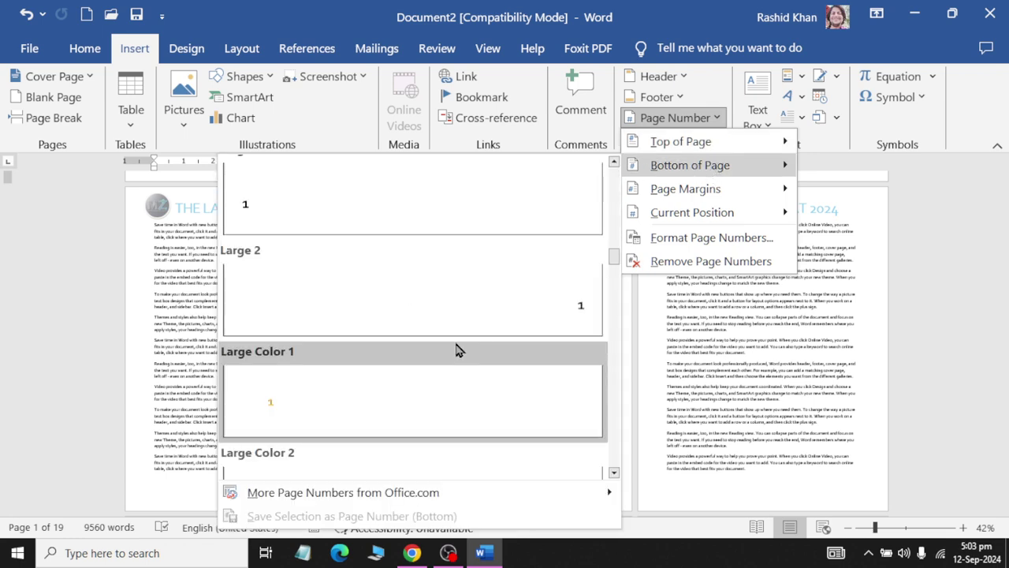
scroll(458, 354, down, 3)
scroll(455, 354, down, 5)
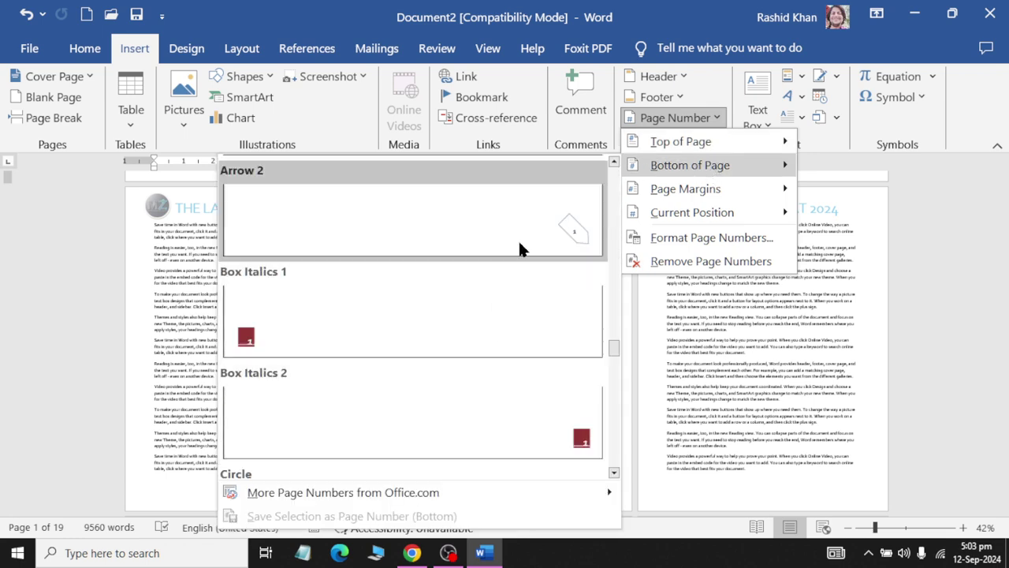
scroll(549, 322, down, 3)
scroll(523, 356, down, 5)
scroll(509, 360, down, 5)
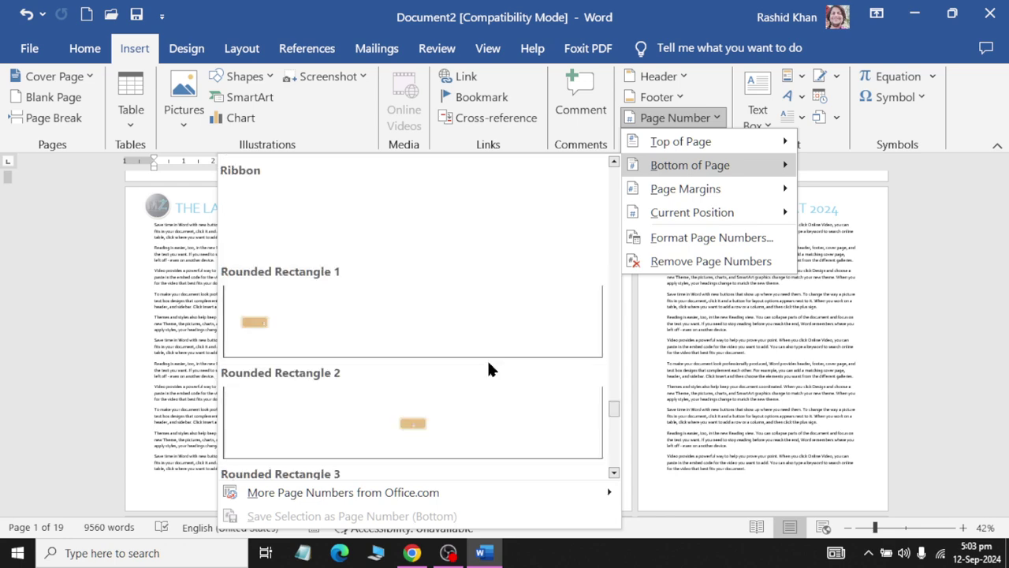
scroll(491, 368, down, 5)
scroll(481, 355, down, 2)
scroll(472, 447, down, 4)
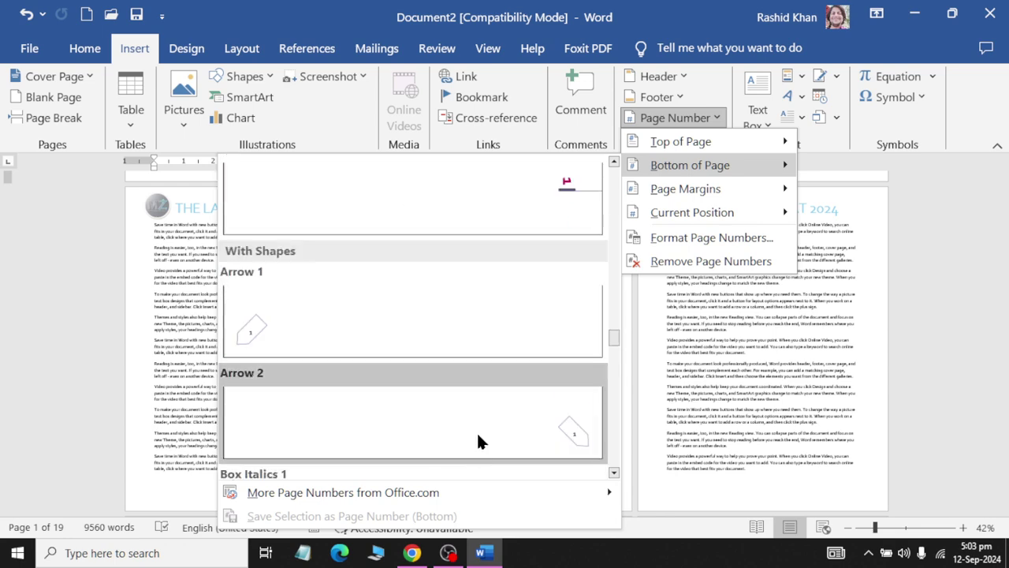
scroll(476, 430, down, 5)
scroll(478, 405, up, 2)
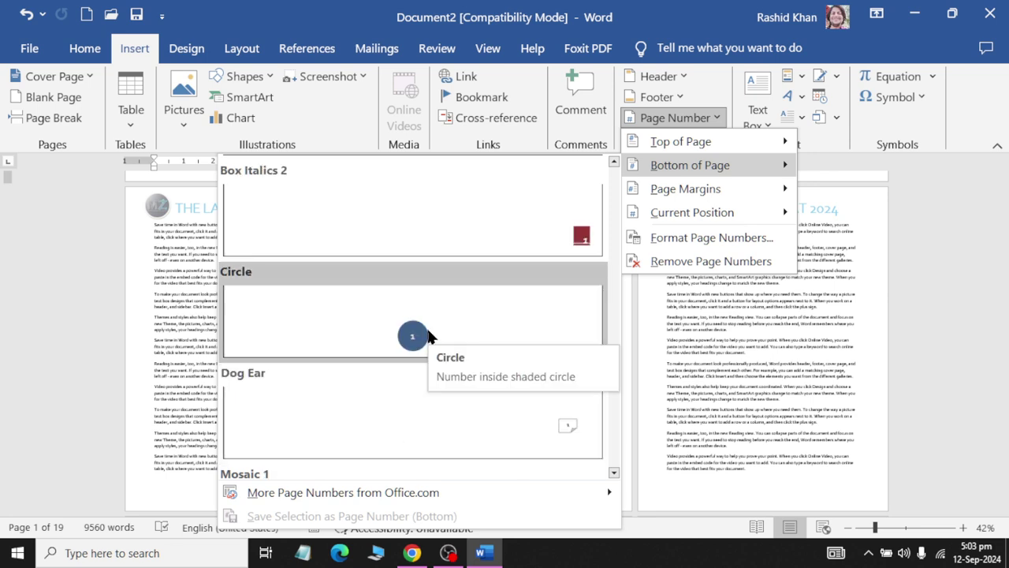
scroll(428, 339, down, 5)
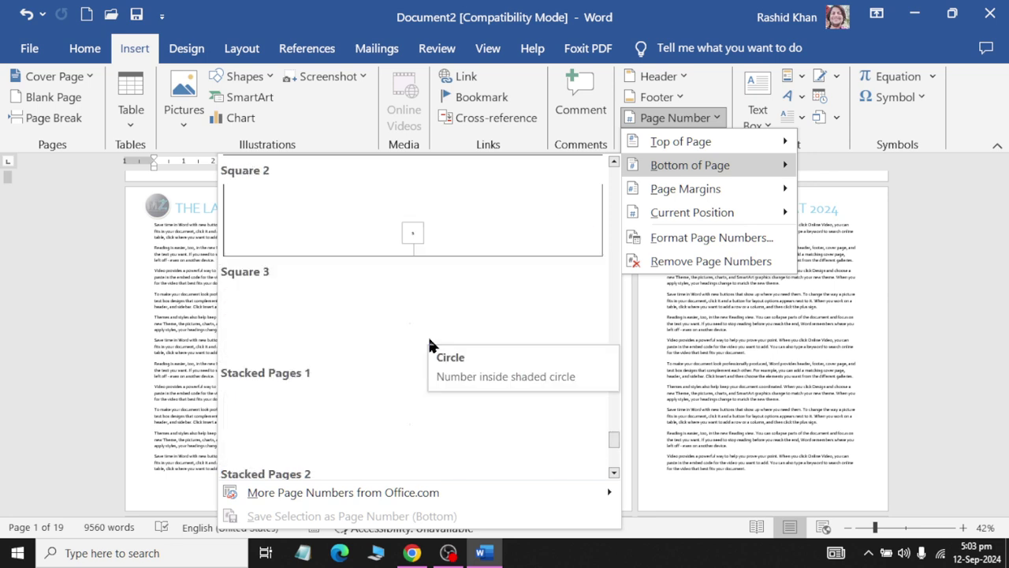
scroll(428, 345, down, 2)
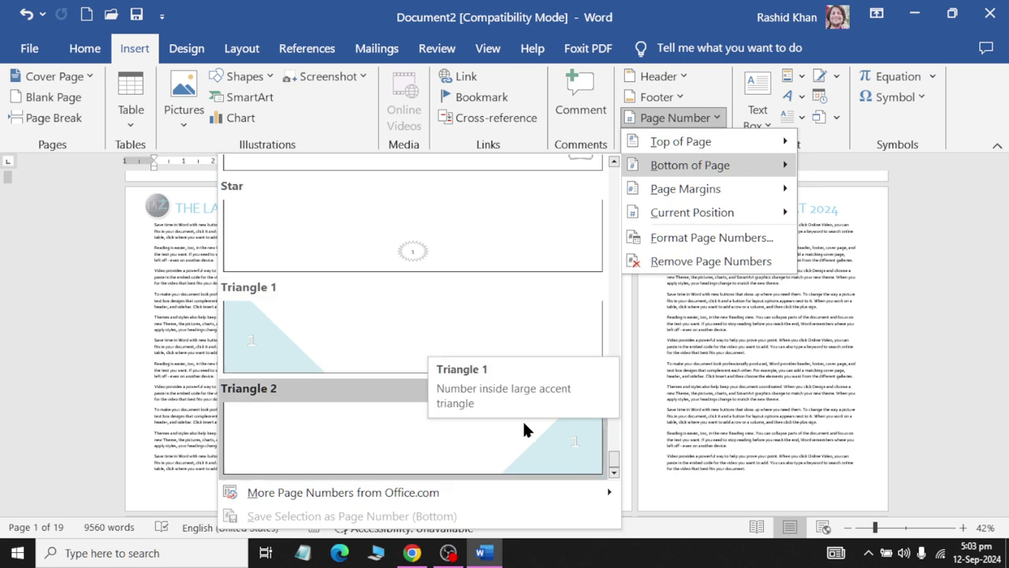
scroll(412, 344, up, 3)
scroll(410, 345, up, 10)
scroll(412, 344, up, 5)
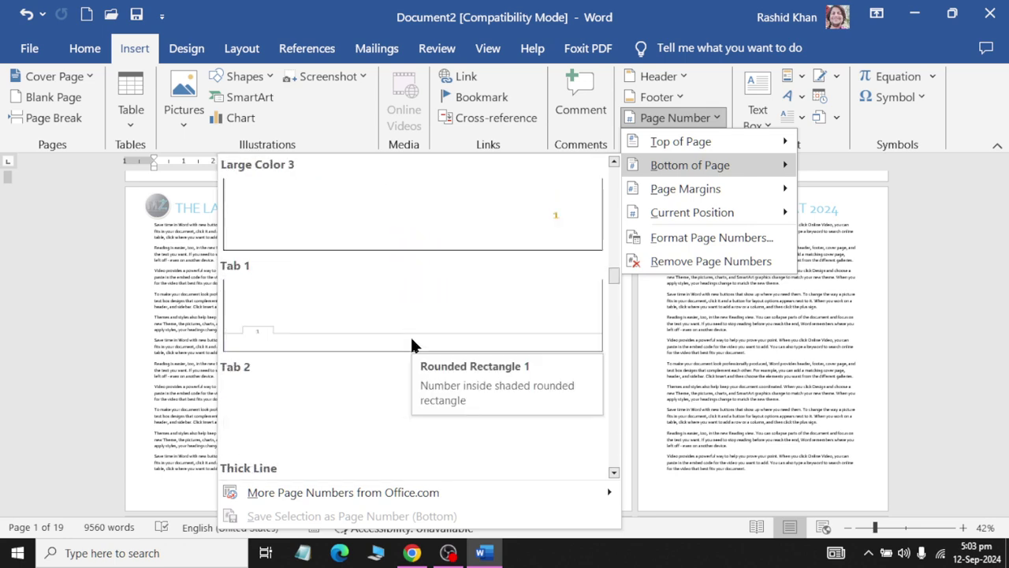
scroll(411, 345, up, 5)
scroll(411, 345, up, 3)
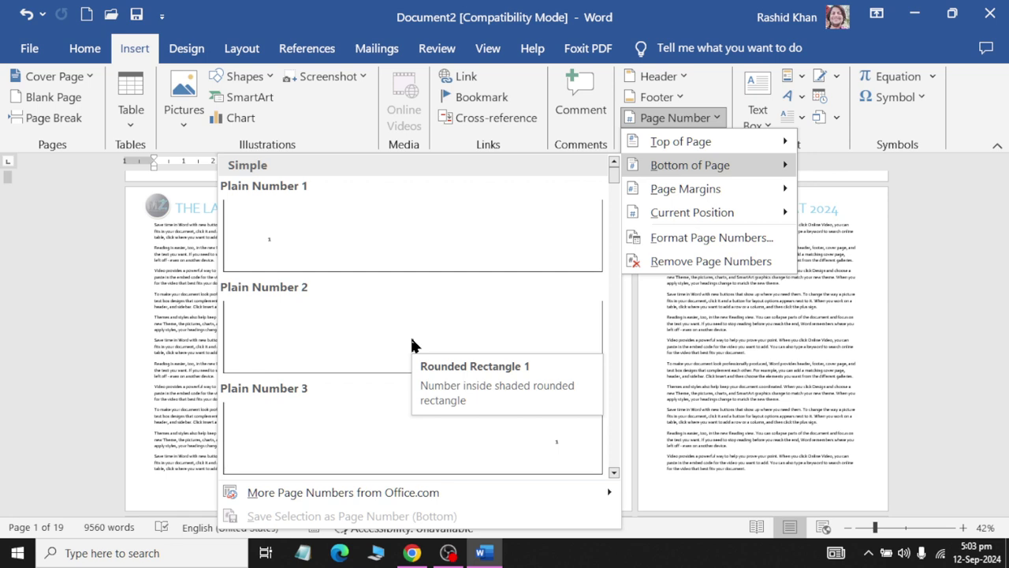
scroll(412, 344, down, 5)
scroll(411, 345, down, 3)
scroll(412, 345, down, 3)
scroll(415, 343, down, 2)
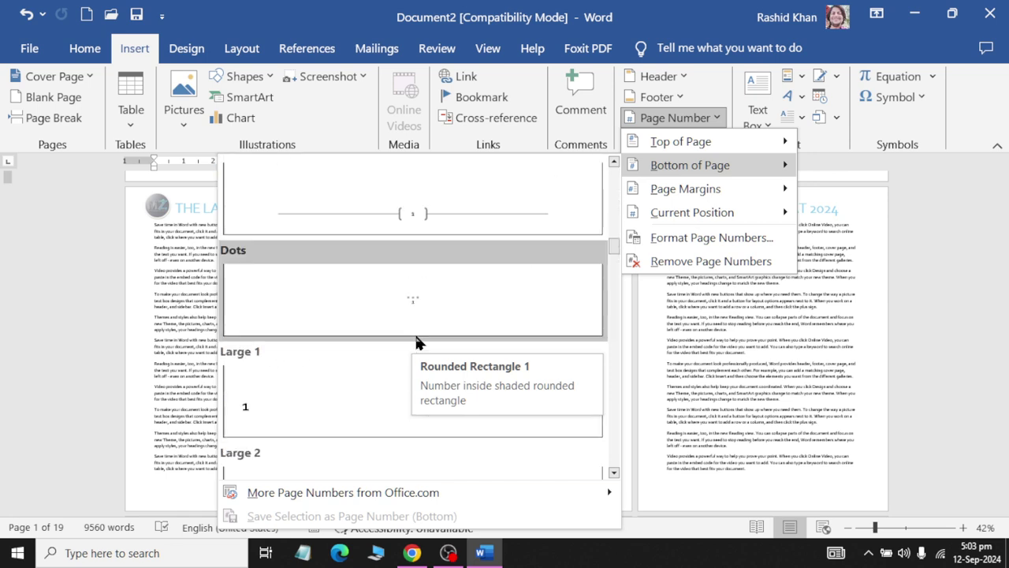
scroll(415, 332, up, 4)
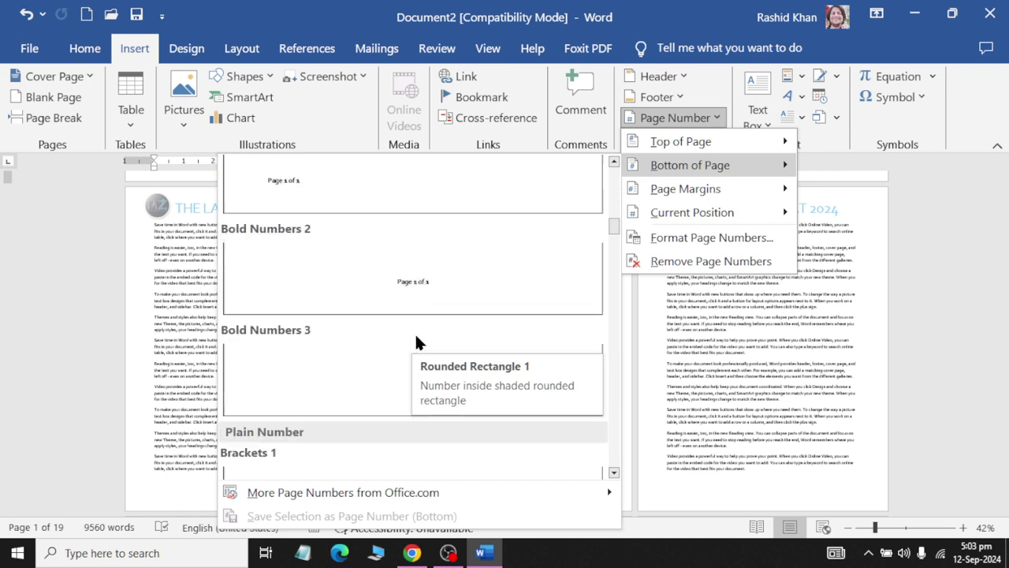
click(481, 298)
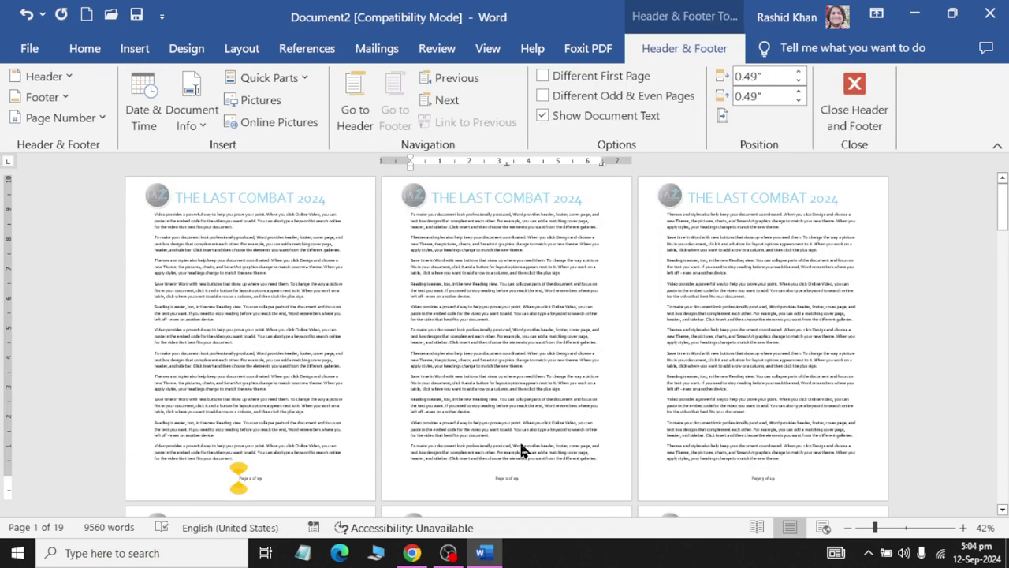
double_click(520, 448)
Type 'Composed by' and the author's name before the page number in the page 2 footer.
ctrl+scroll(525, 479, up, 3)
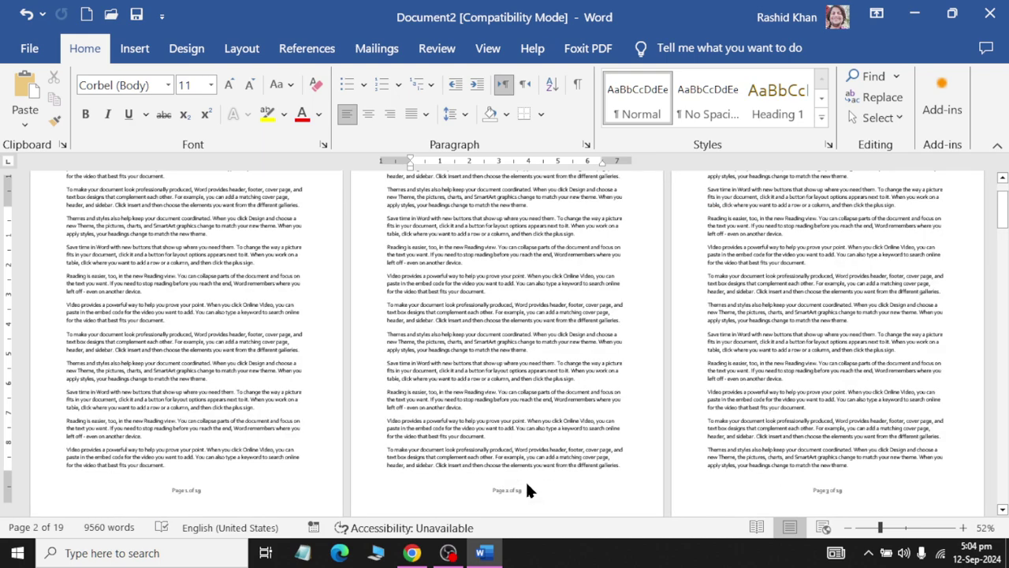
ctrl+scroll(525, 480, up, 5)
scroll(527, 440, down, 2)
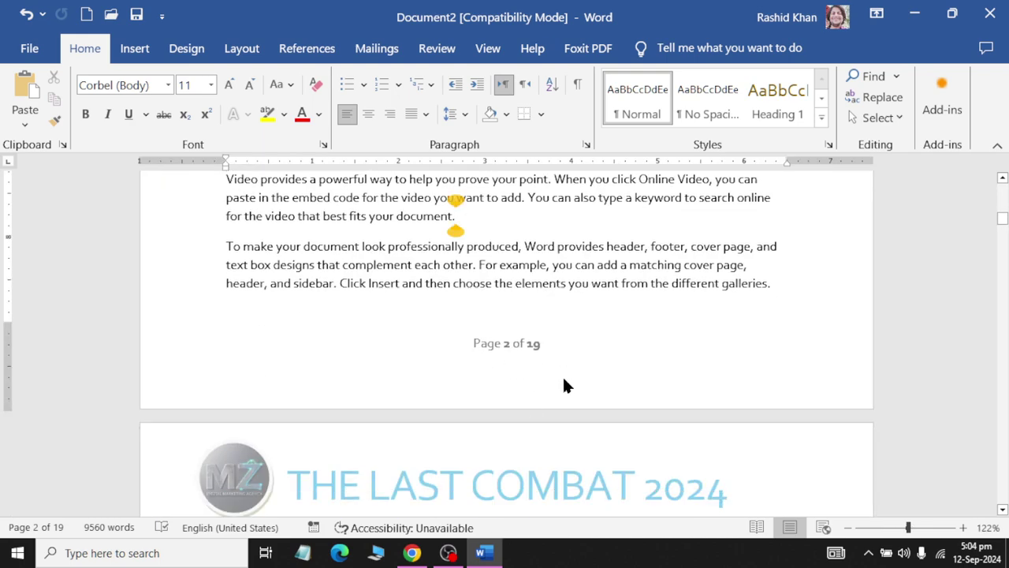
double_click(490, 348)
key(Left)
key(Right)
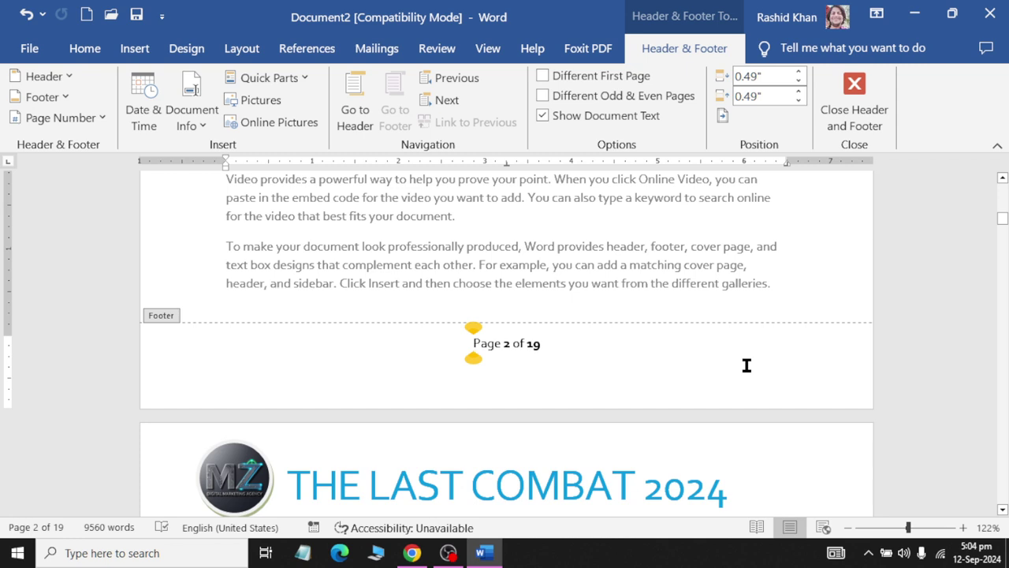
text(Compose)
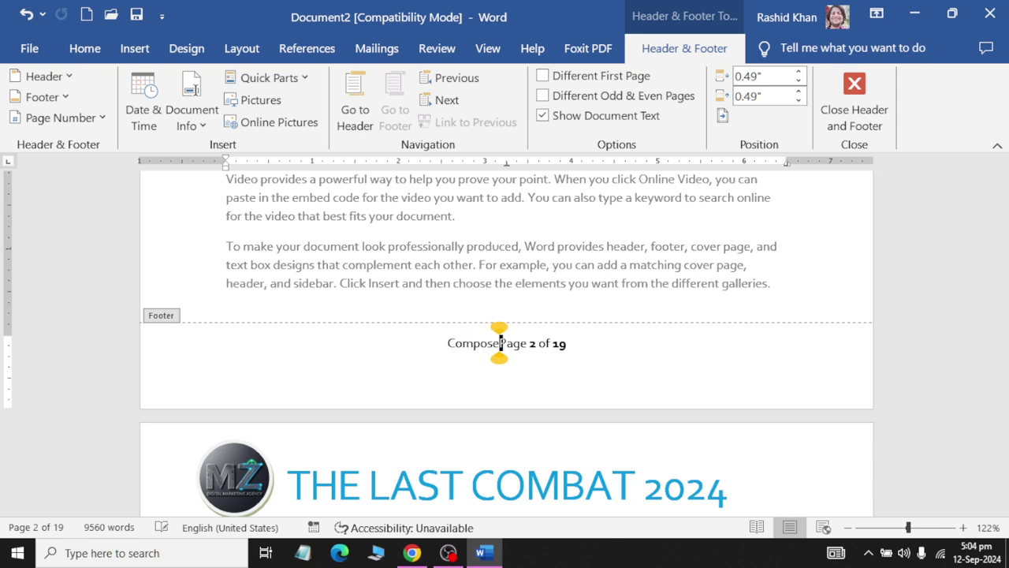
text(d by RAS)
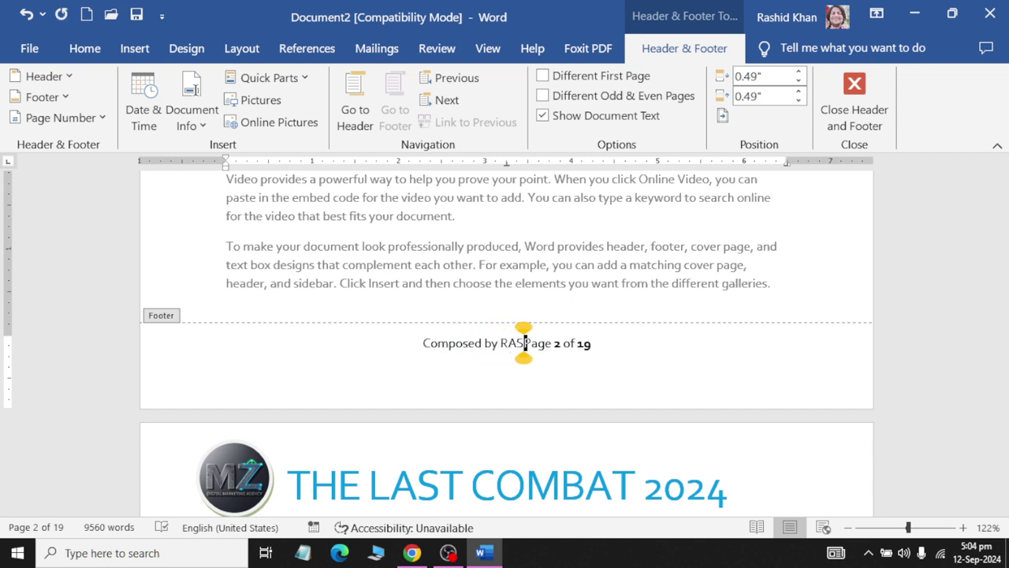
text(HID ALI)
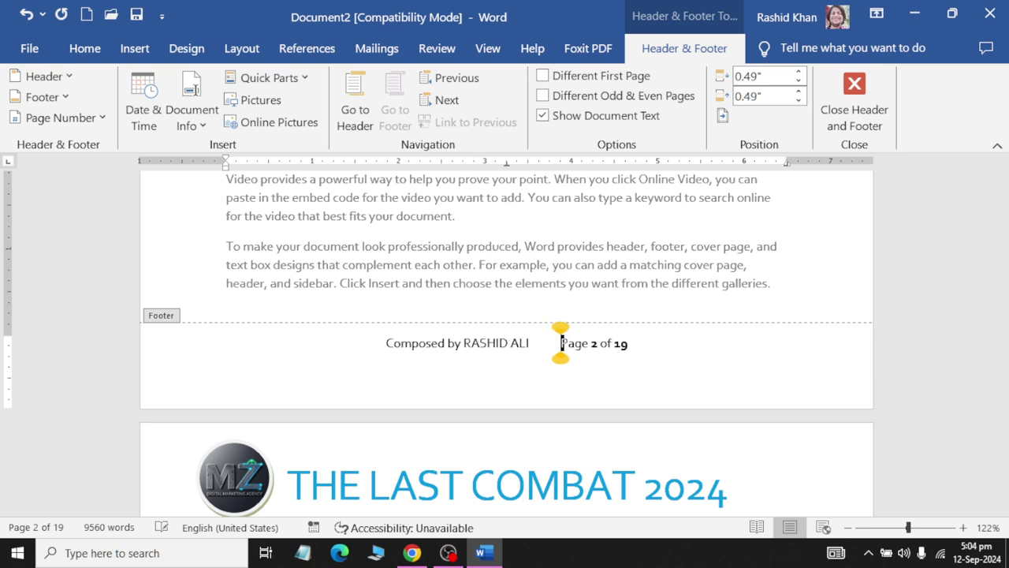
mouse_move(386, 343)
mouse_down()
mouse_move(538, 342)
mouse_move(386, 343)
mouse_up()
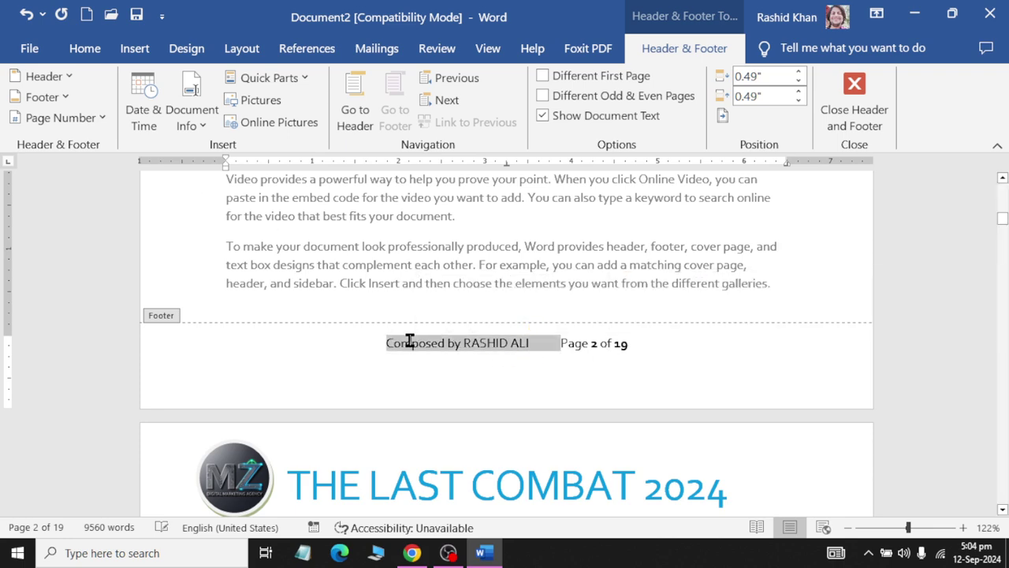
Apply the Emphasis style to the credit, right-align the footer, and close it.
click(84, 52)
click(825, 127)
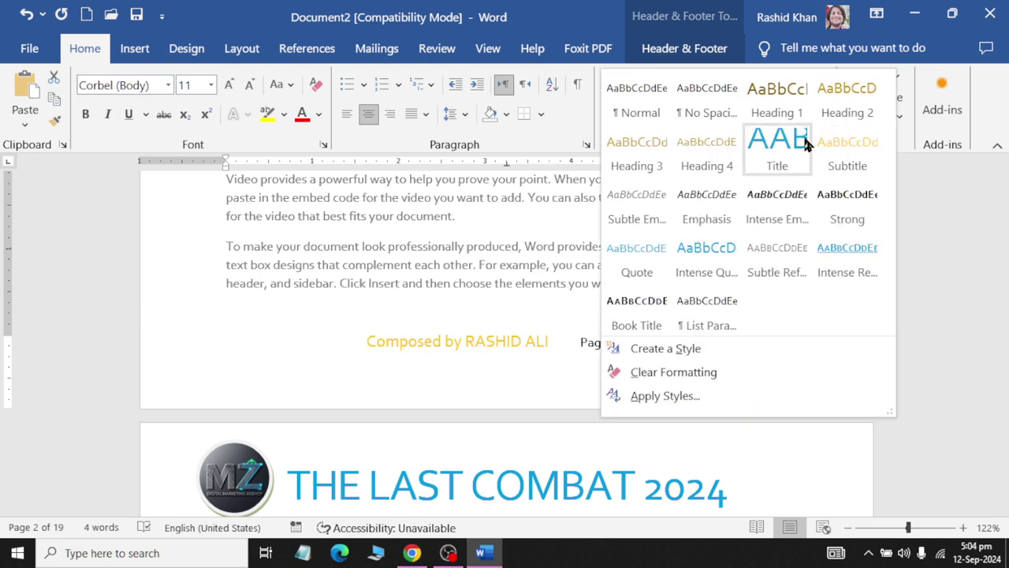
click(704, 197)
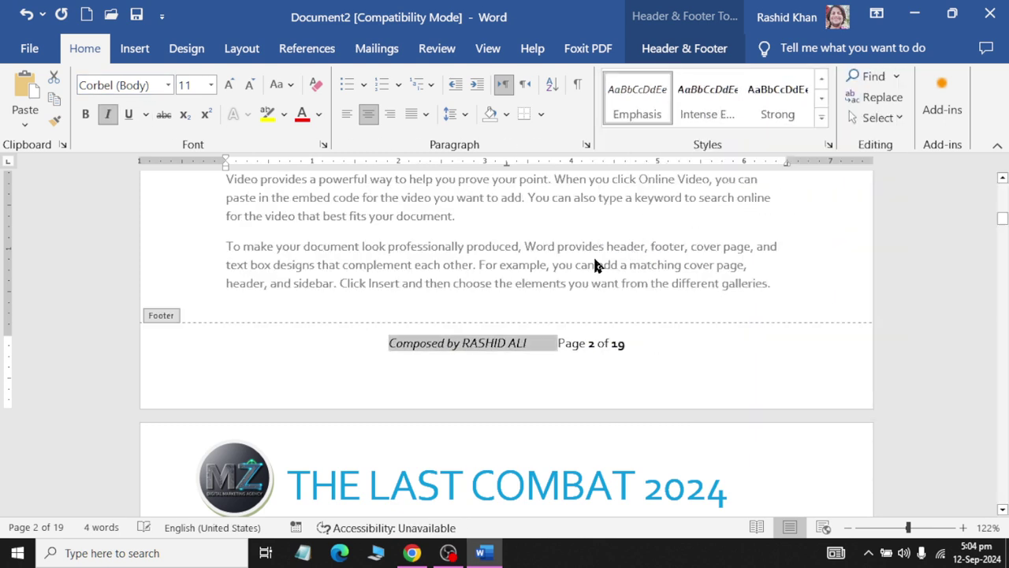
click(390, 115)
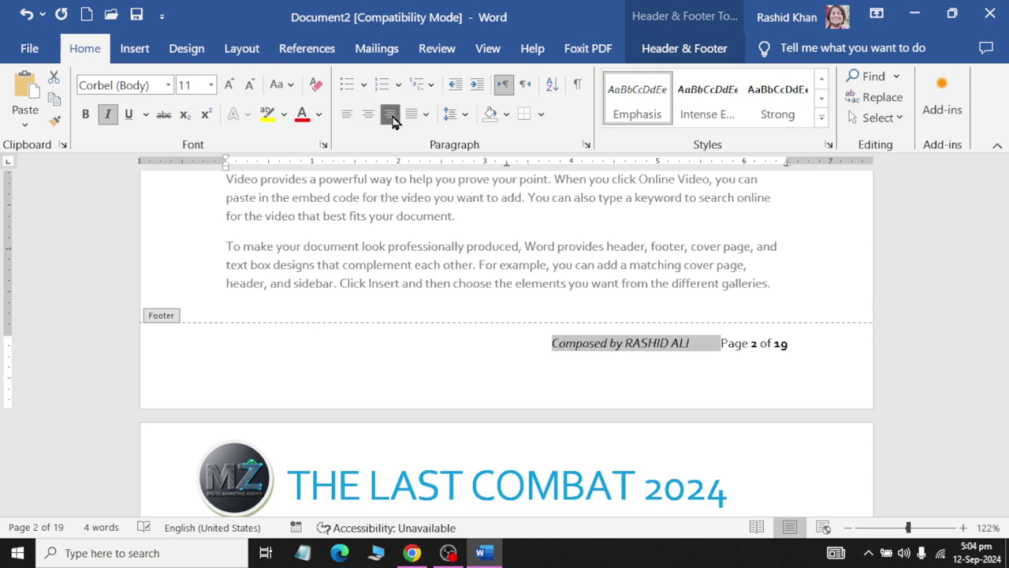
double_click(423, 285)
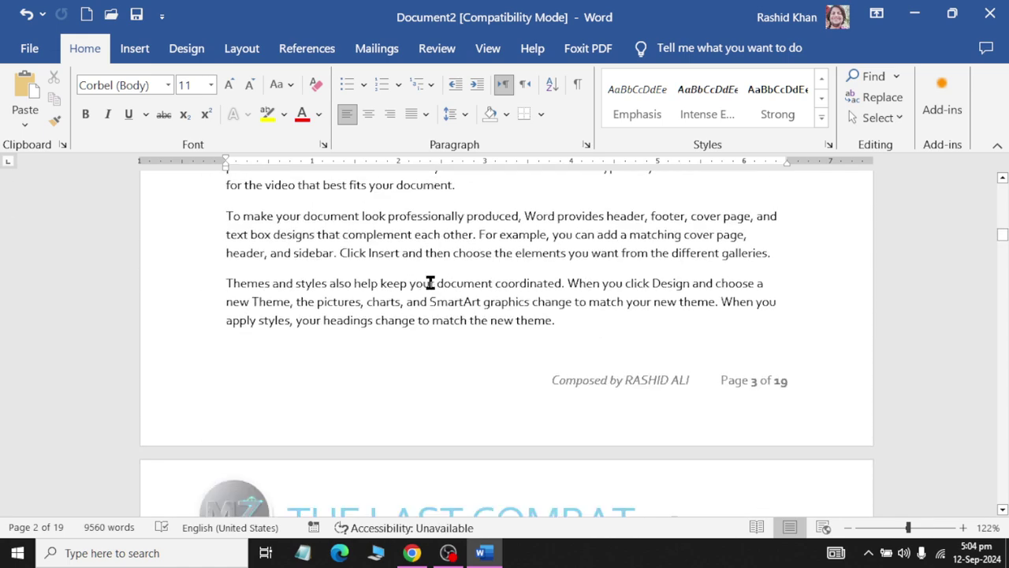
scroll(430, 282, down, 3)
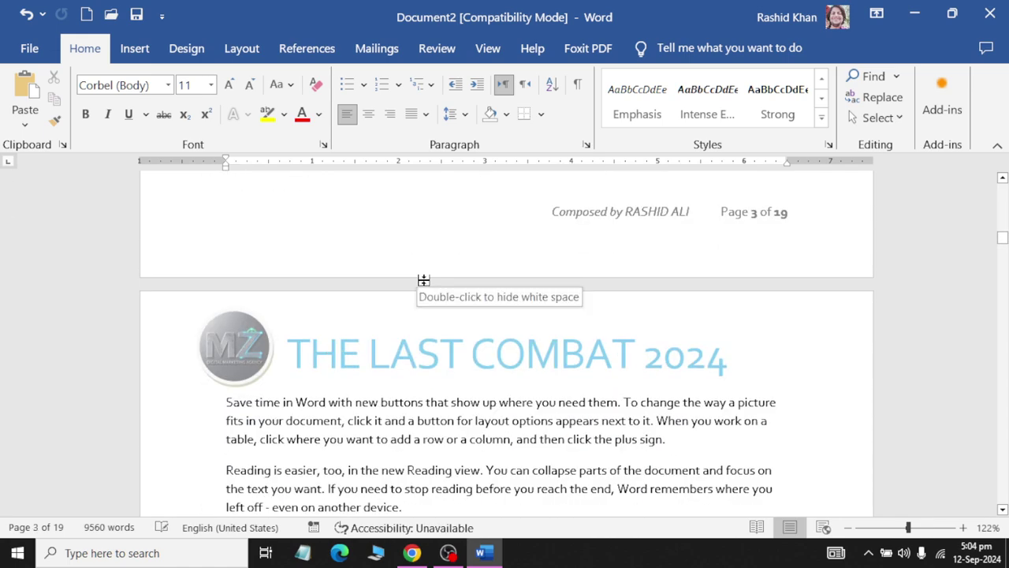
scroll(417, 264, up, 3)
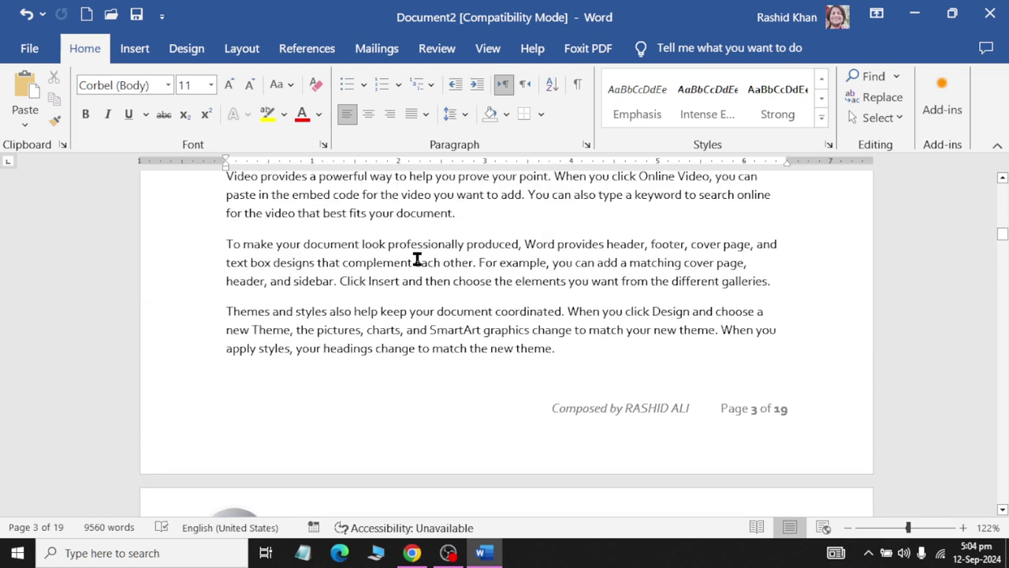
scroll(737, 409, up, 1)
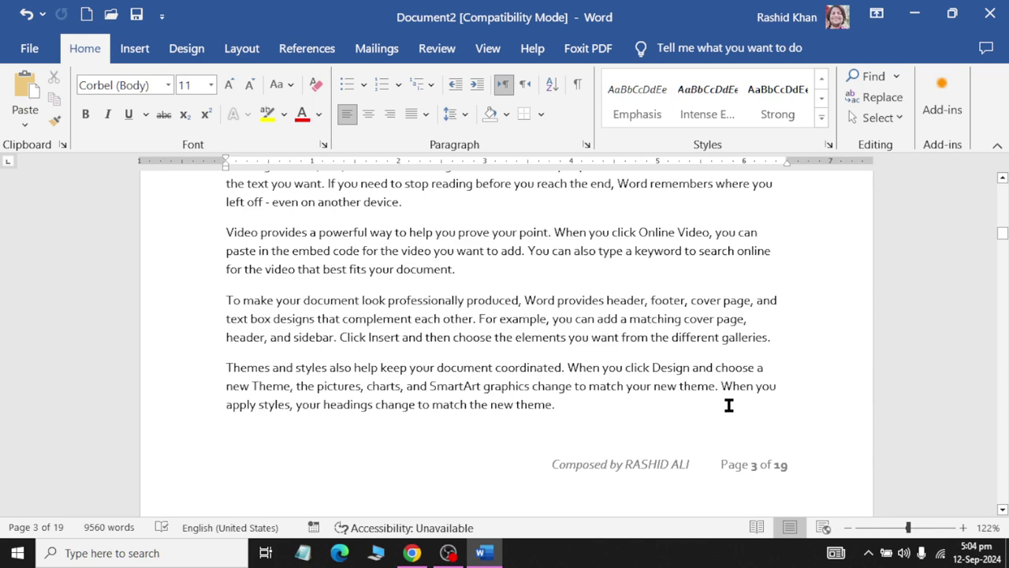
scroll(717, 431, up, 1)
scroll(716, 431, up, 1)
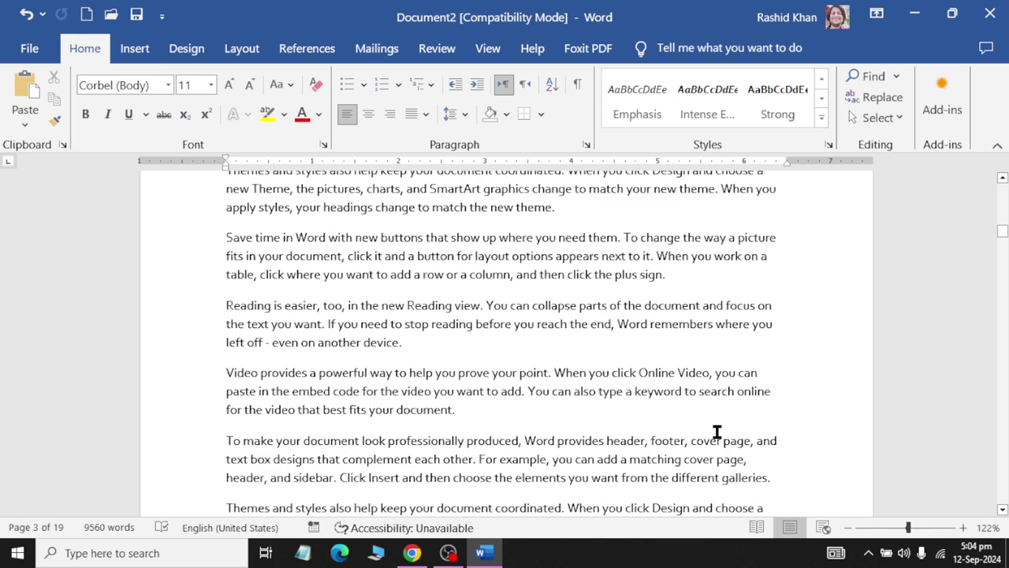
scroll(716, 431, up, 4)
scroll(716, 428, up, 3)
scroll(716, 428, up, 3)
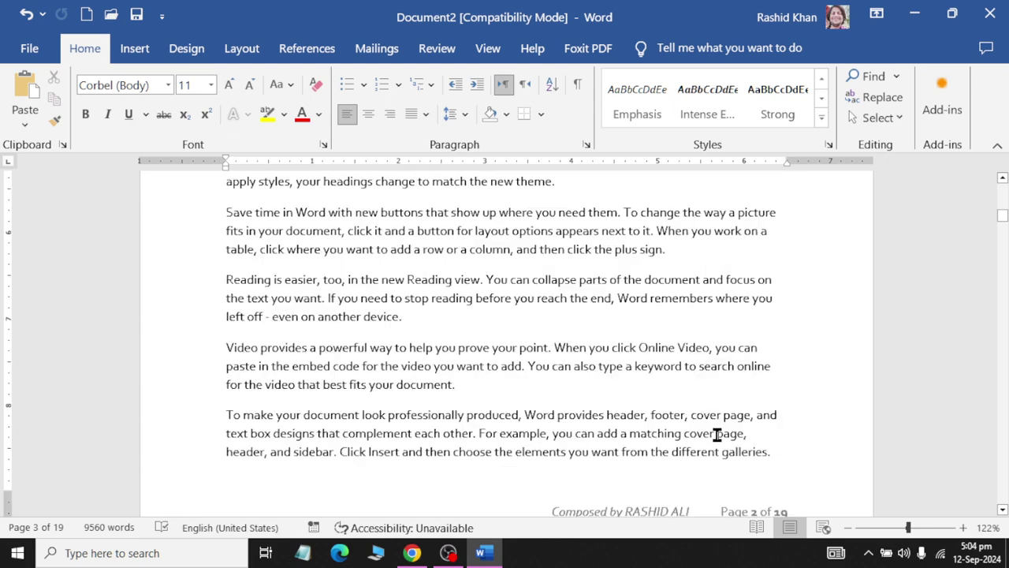
scroll(714, 428, up, 3)
Draw a pentagon arrow at the header's top right and shorten its tip.
double_click(732, 295)
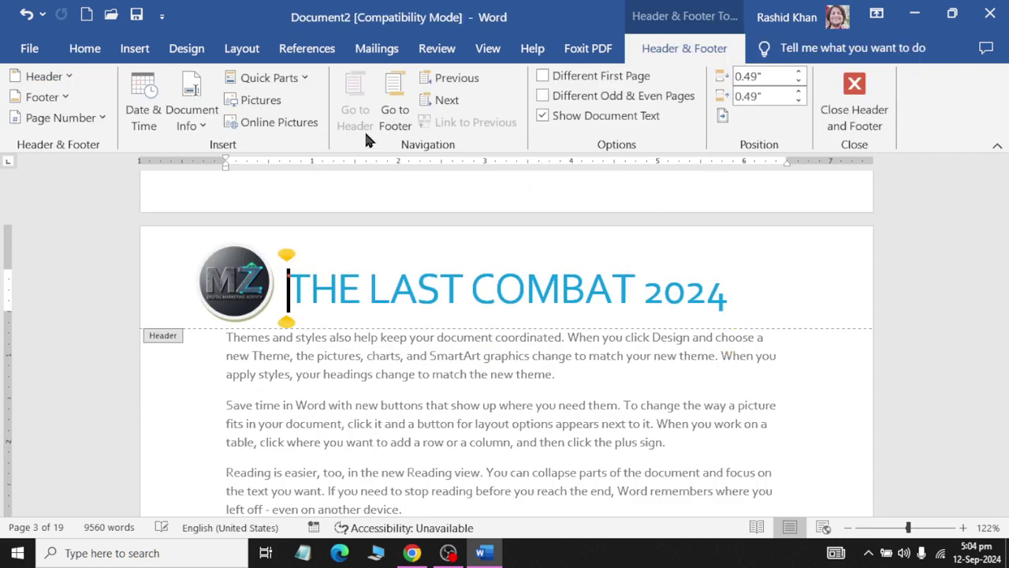
click(136, 49)
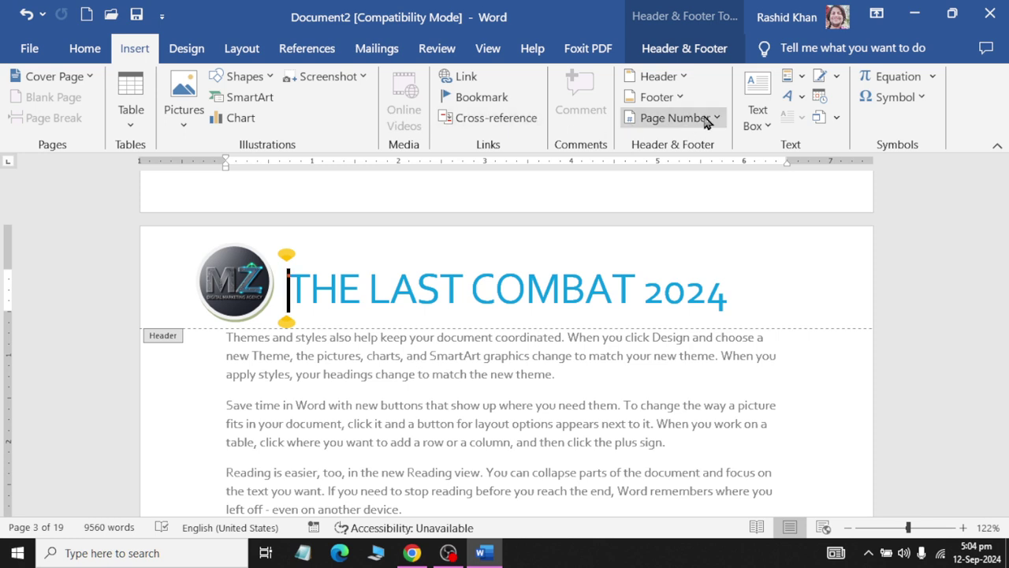
click(244, 76)
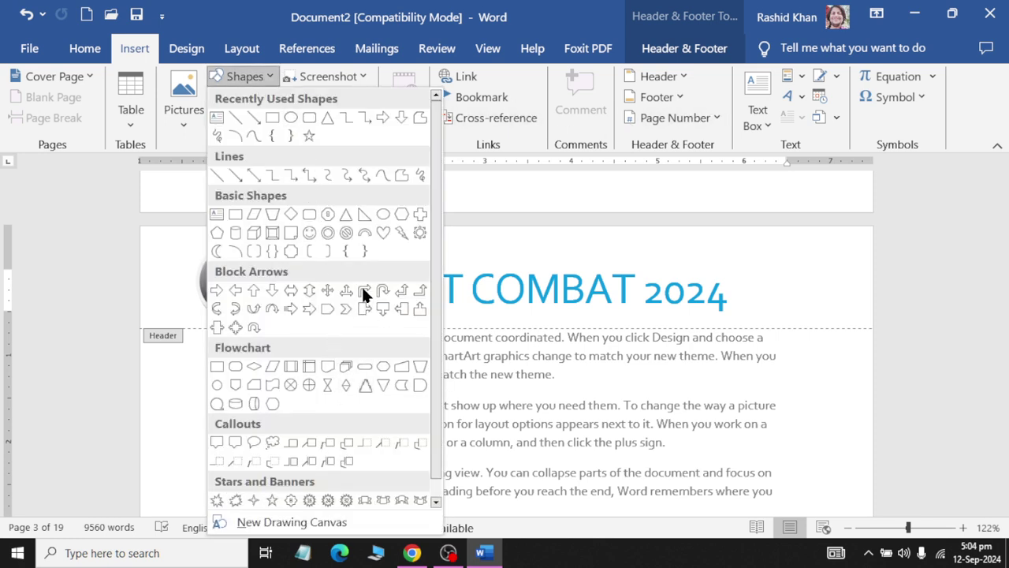
click(334, 312)
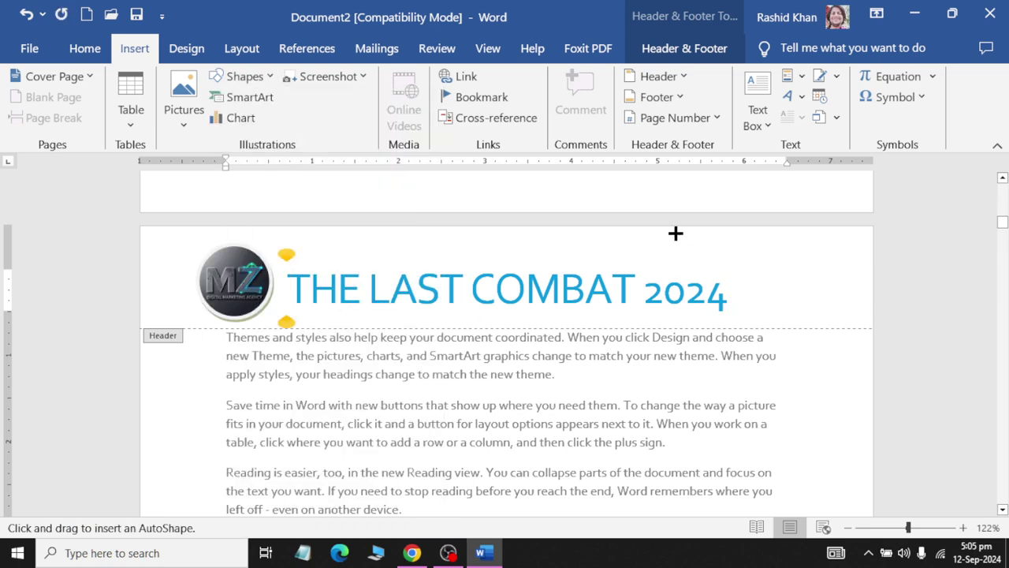
drag(675, 235, 792, 267)
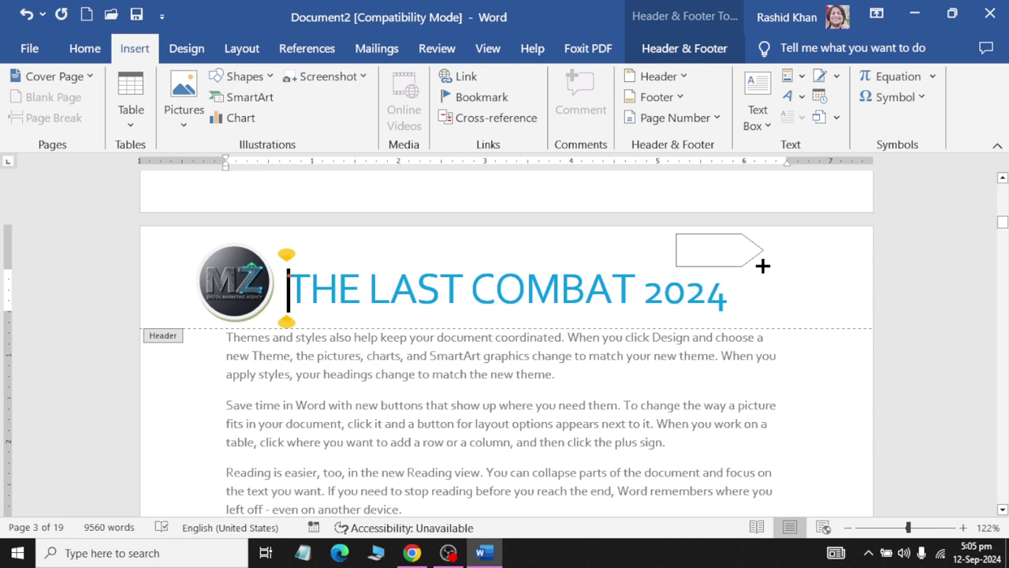
drag(793, 267, 818, 270)
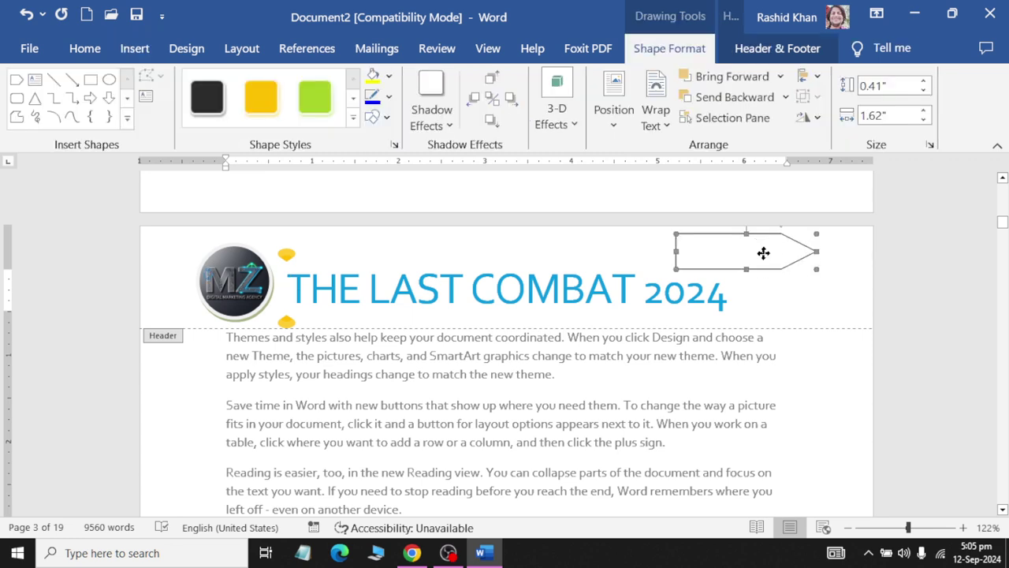
drag(763, 252, 763, 280)
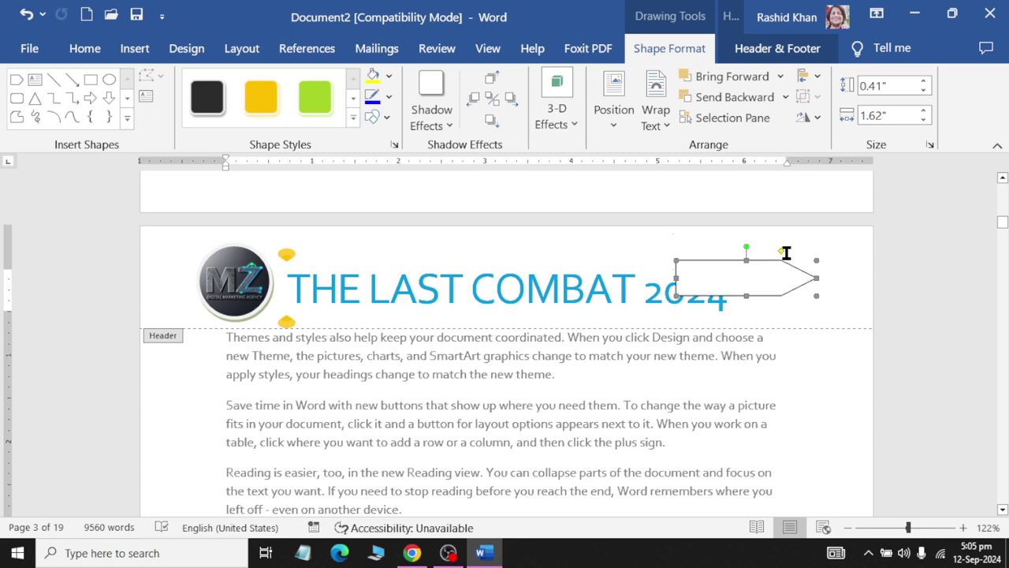
click(786, 253)
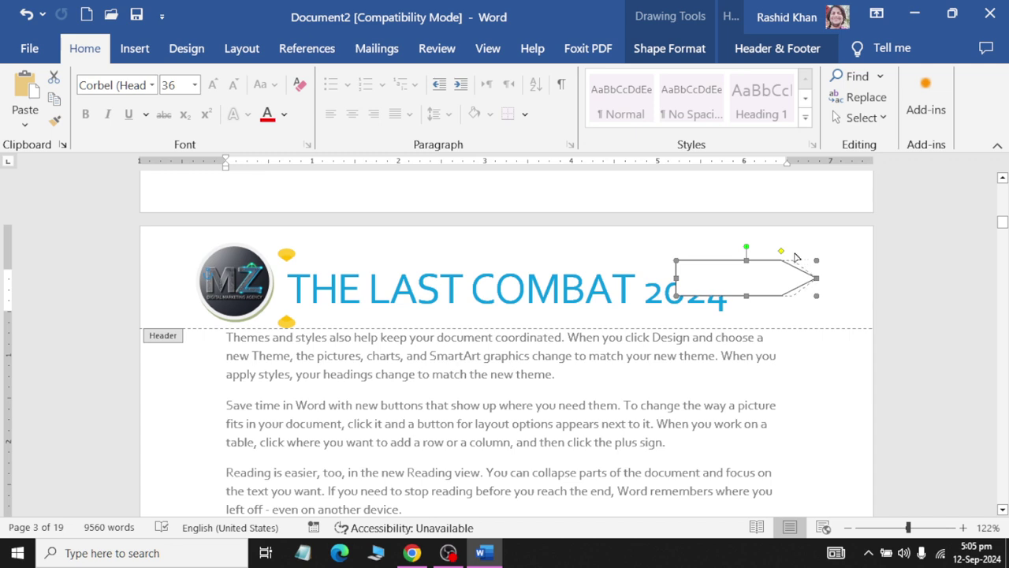
drag(796, 257, 776, 239)
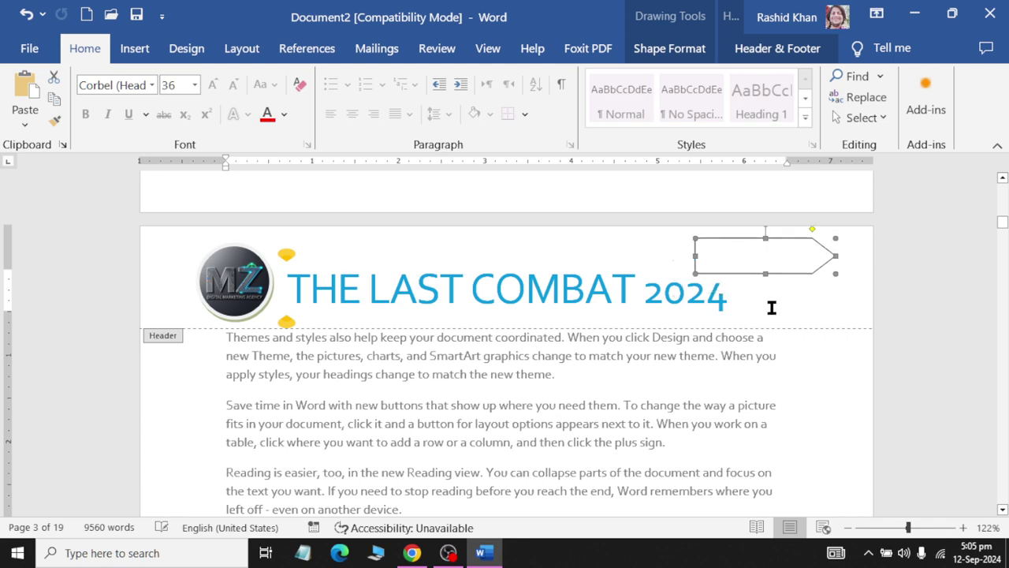
Give the arrow shape a black-outline shape style.
click(669, 48)
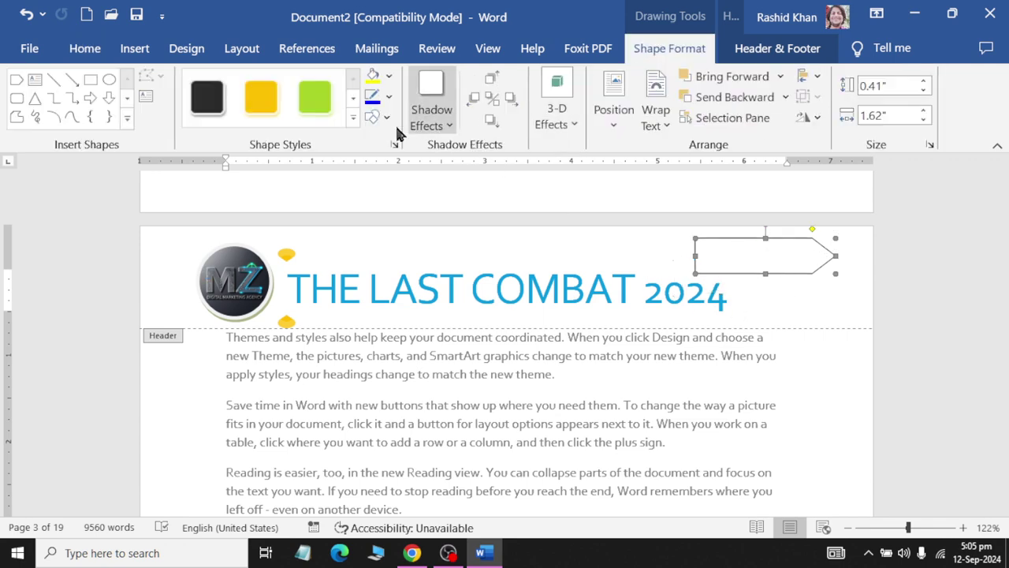
click(355, 124)
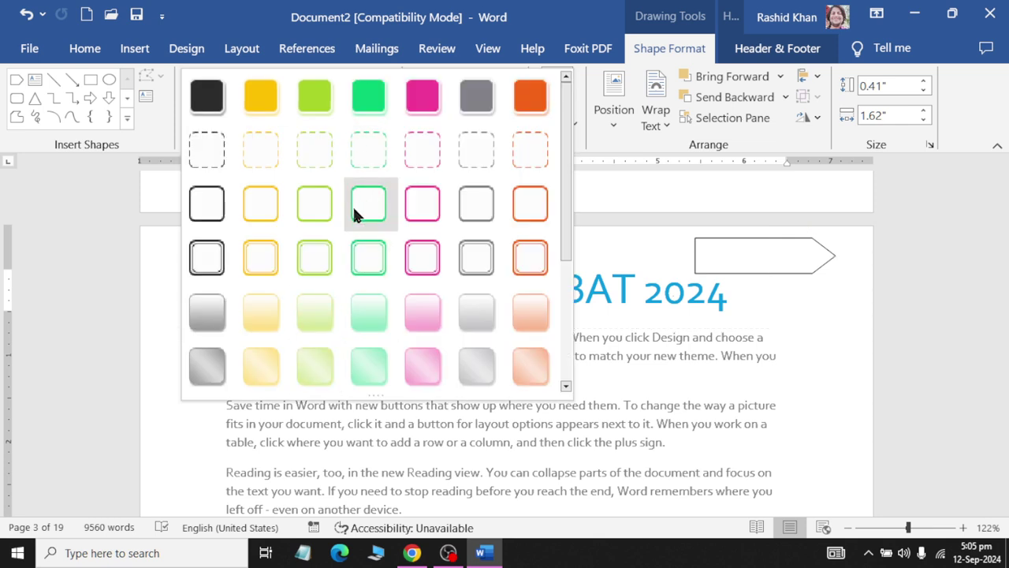
click(209, 212)
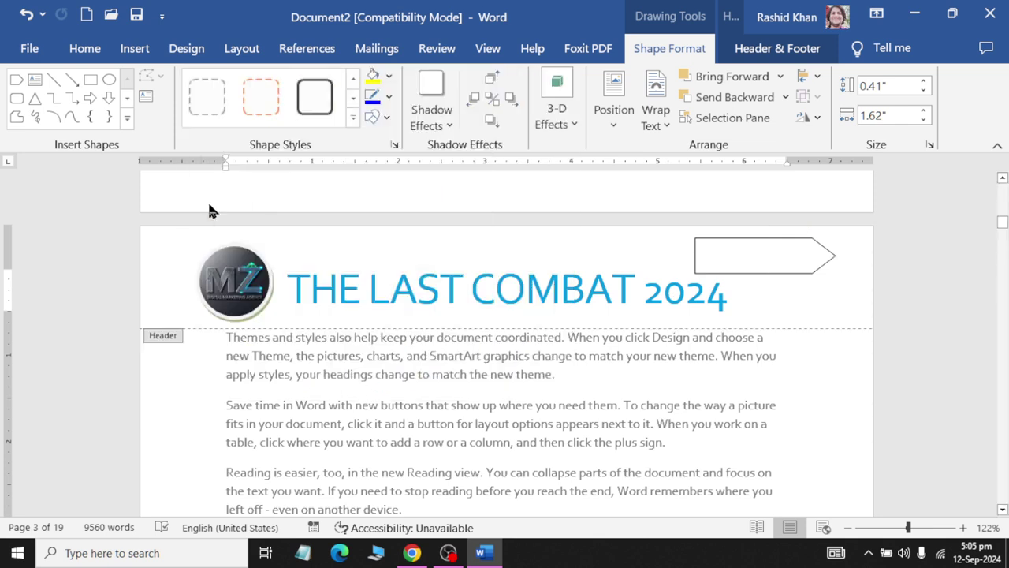
Add text inside the arrow shape using the No Spacing style.
right_click(803, 272)
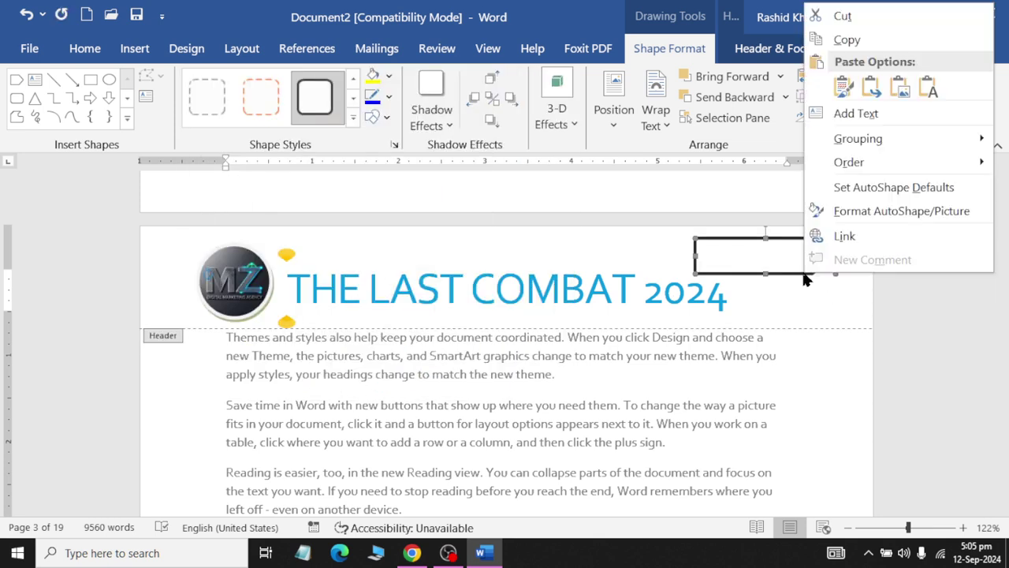
click(850, 110)
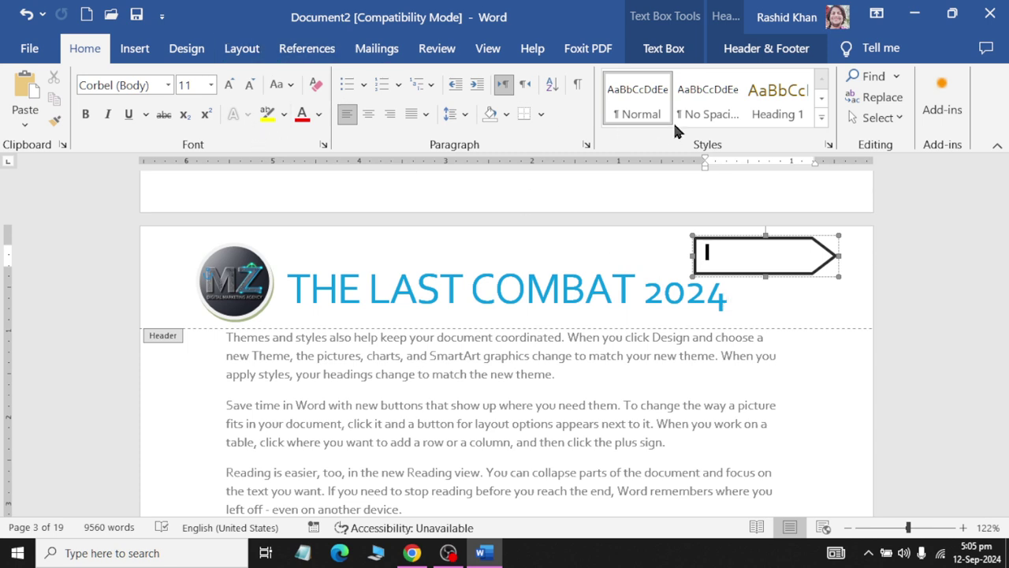
click(712, 110)
click(367, 114)
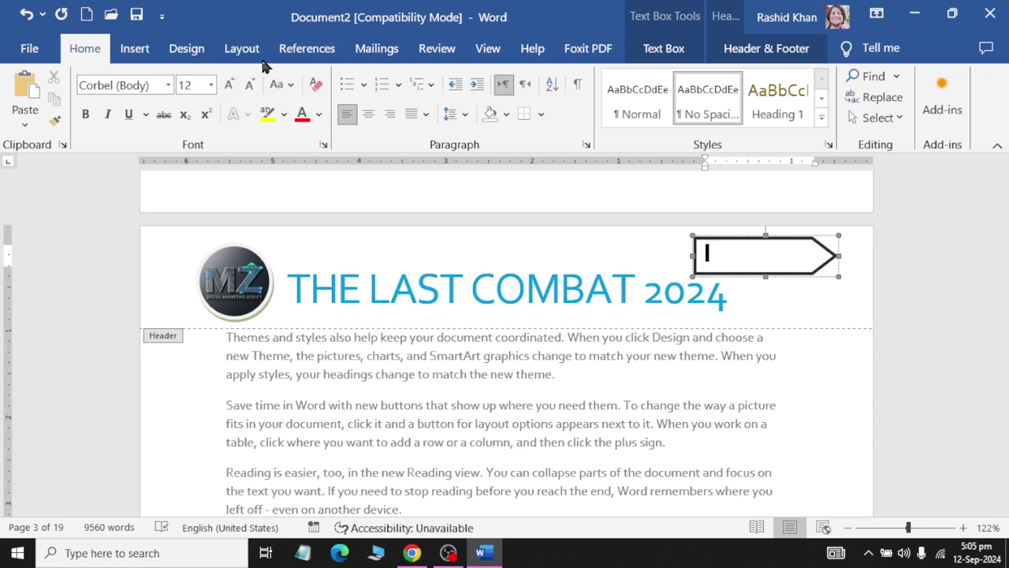
Insert a Bold Numbers 'Page 3 of 19' number in the arrow and close the header.
click(142, 50)
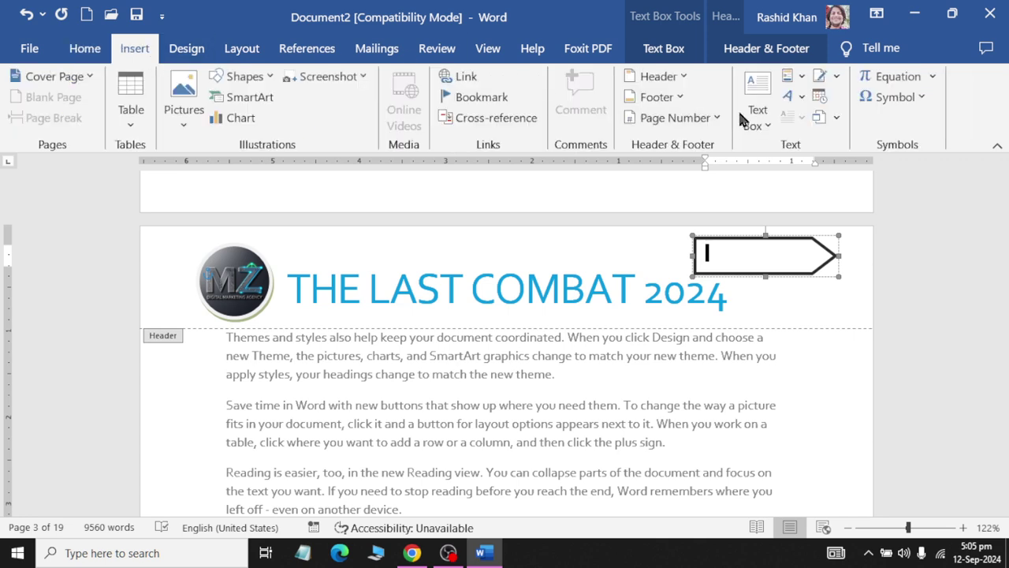
click(714, 117)
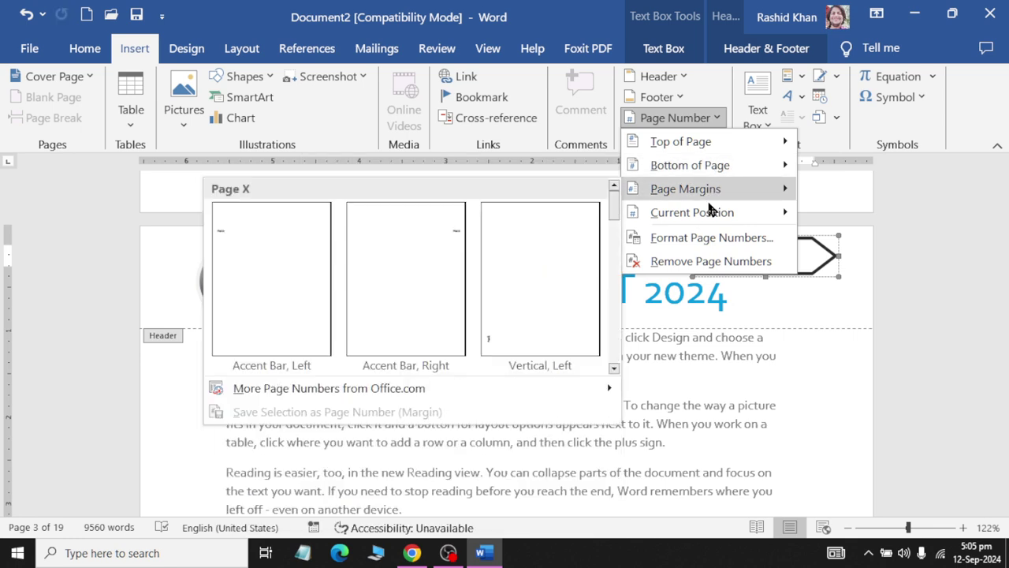
mouse_move(692, 212)
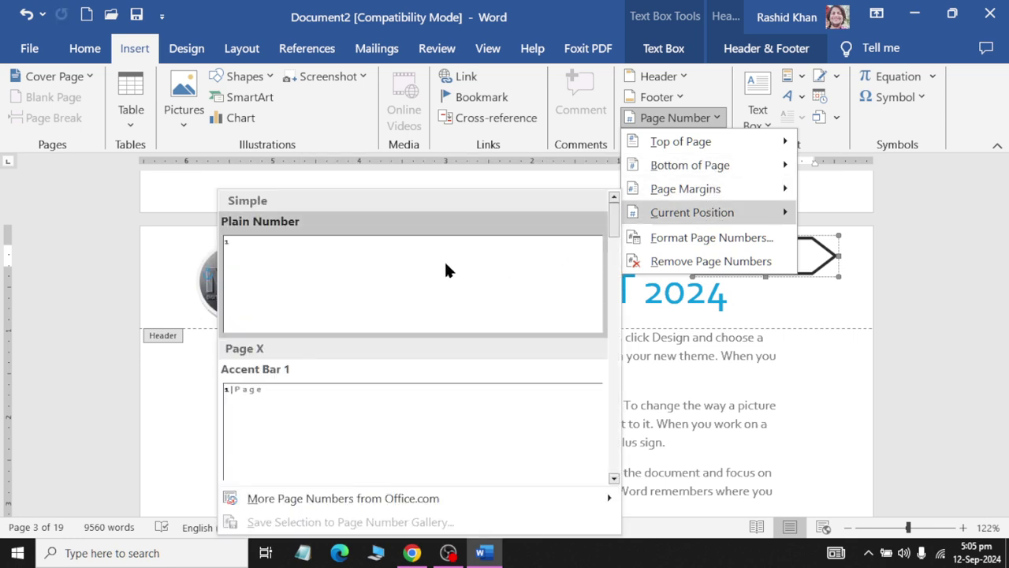
scroll(444, 259, down, 3)
scroll(443, 253, down, 3)
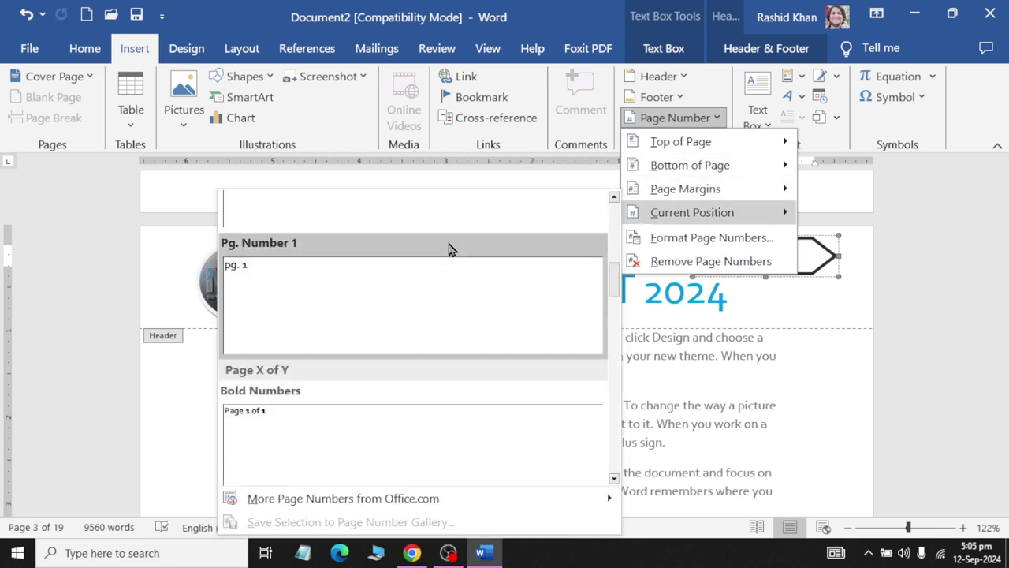
click(438, 447)
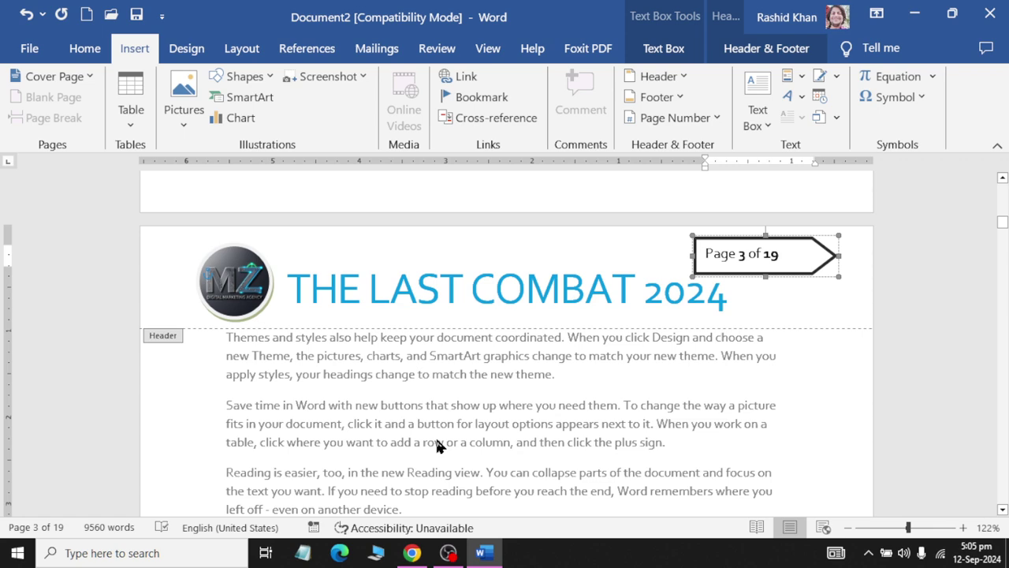
double_click(438, 445)
Switch to Multiple Pages view to confirm each header arrow shows its own page number.
scroll(448, 401, down, 4)
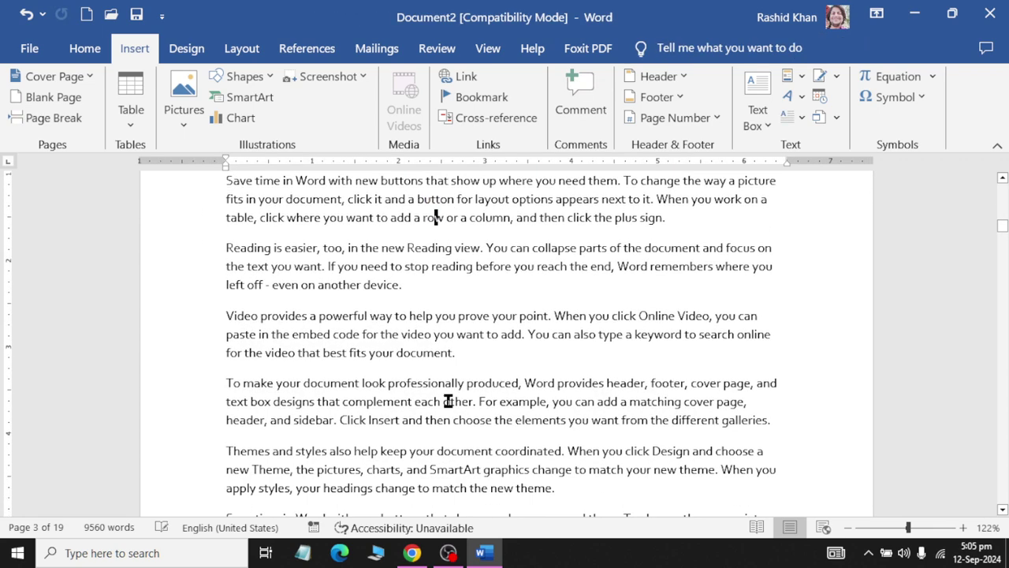
scroll(448, 402, down, 4)
scroll(449, 401, down, 4)
scroll(450, 406, down, 3)
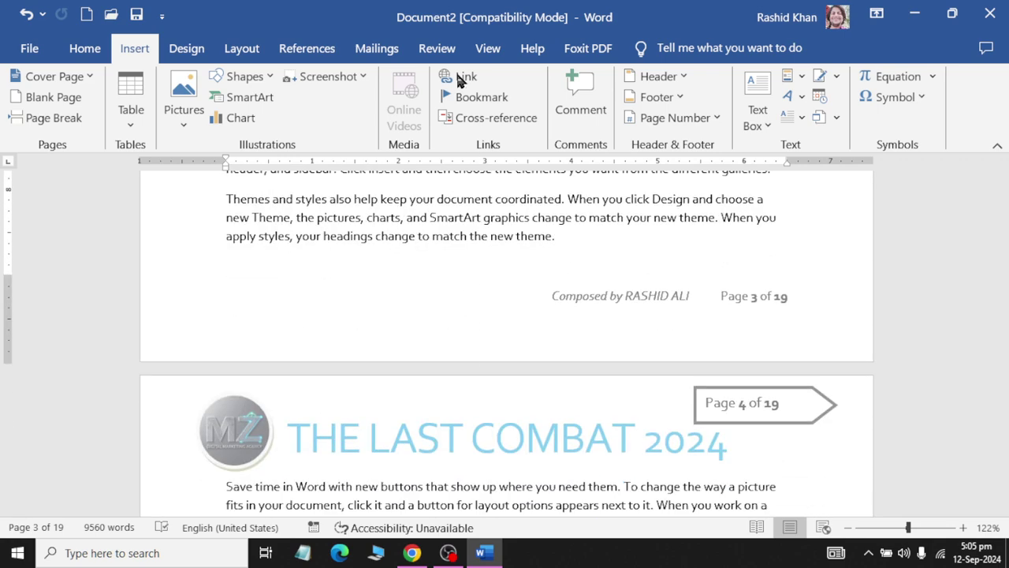
click(488, 48)
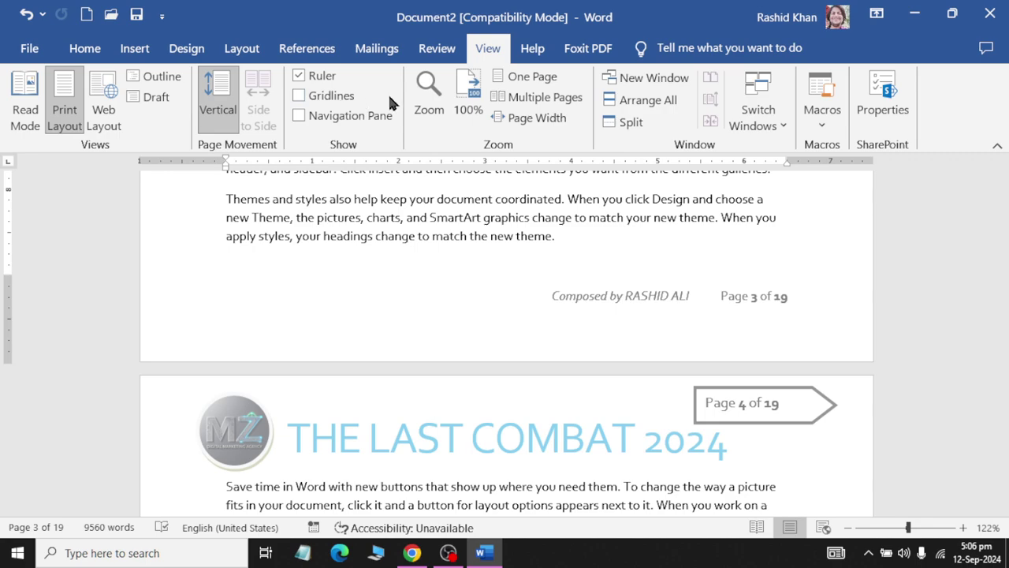
click(520, 97)
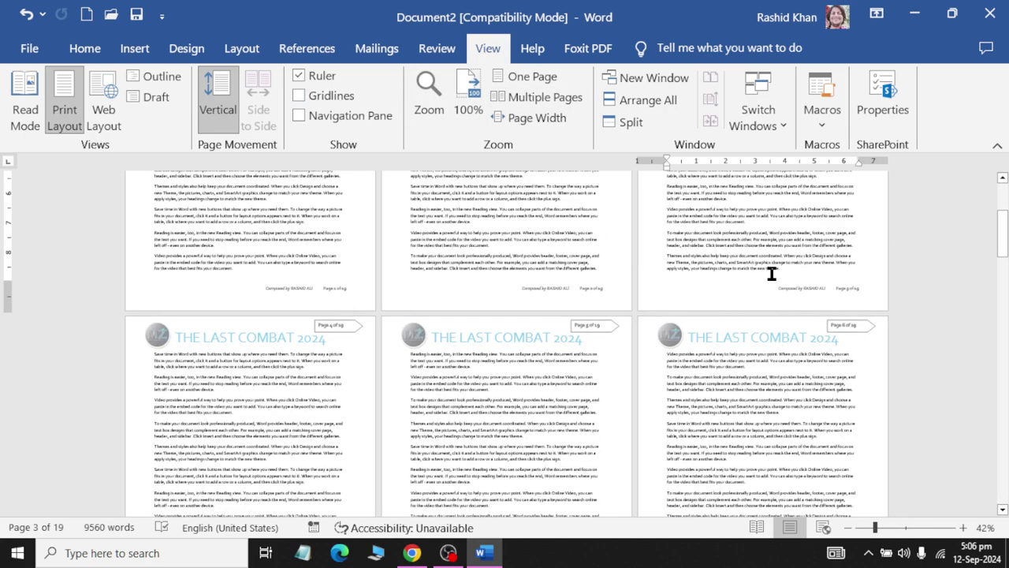
scroll(781, 274, up, 2)
scroll(788, 276, up, 2)
scroll(867, 252, up, 2)
ctrl+scroll(960, 212, up, 2)
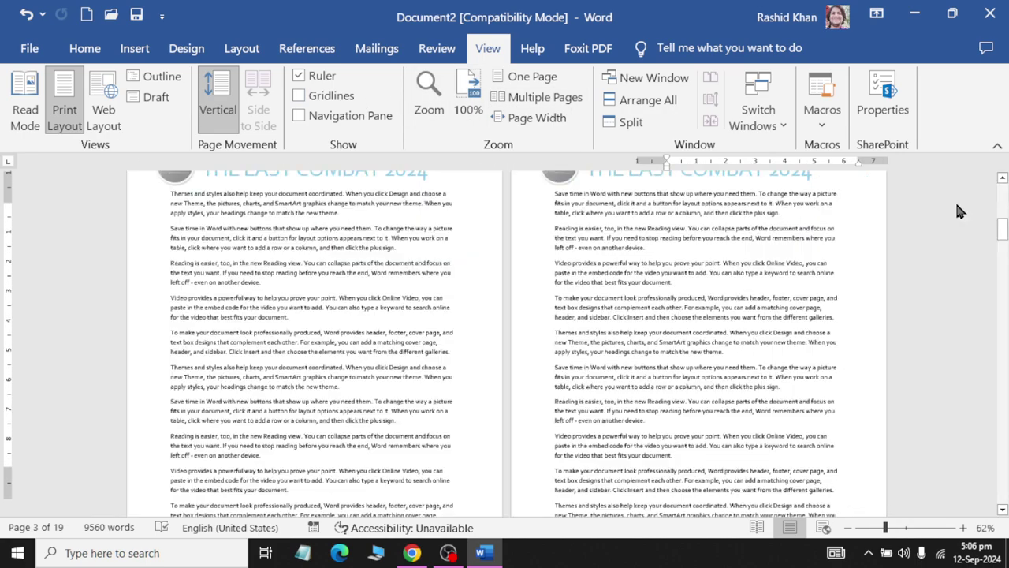
ctrl+scroll(959, 211, up, 1)
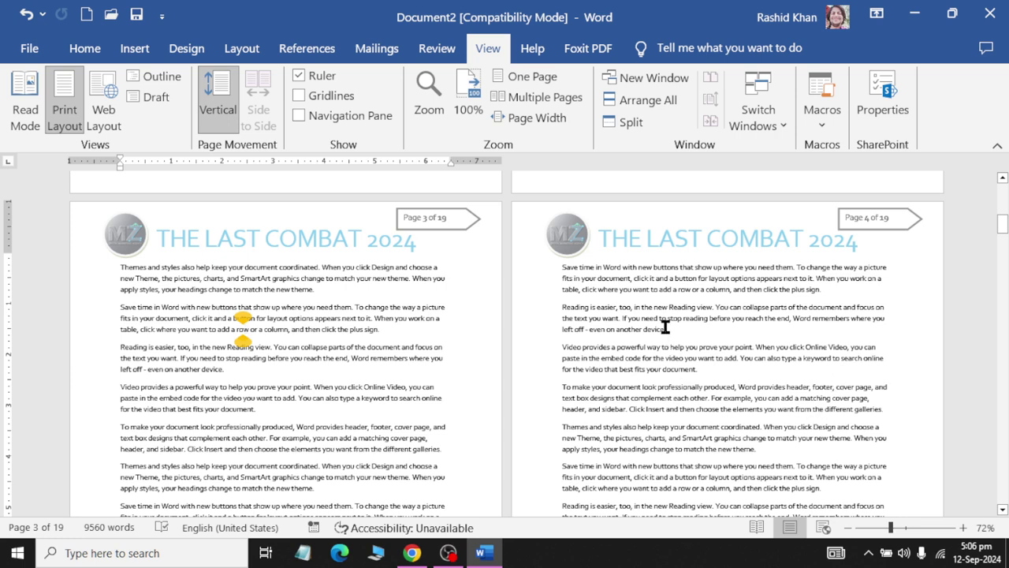
click(132, 49)
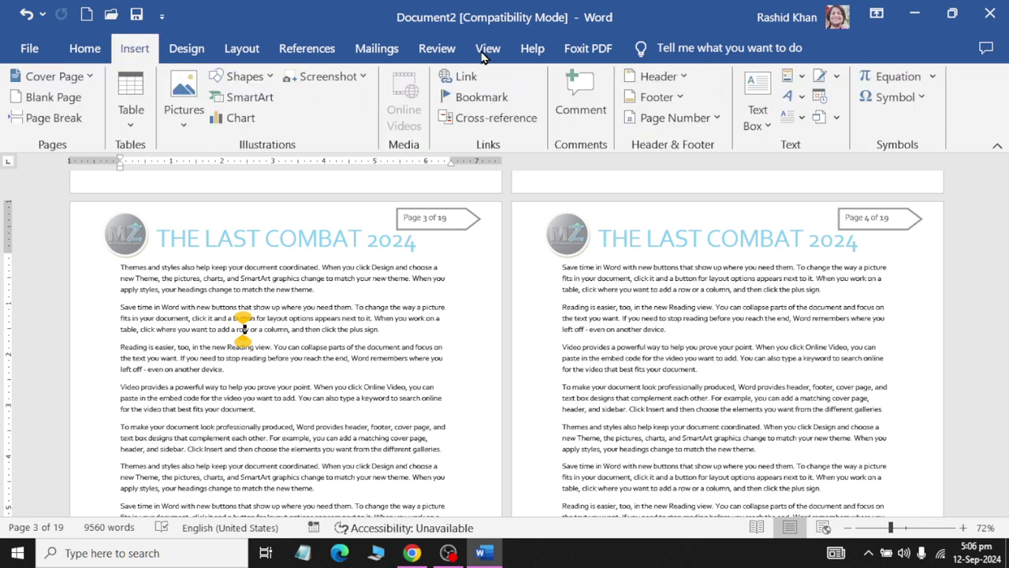
click(678, 78)
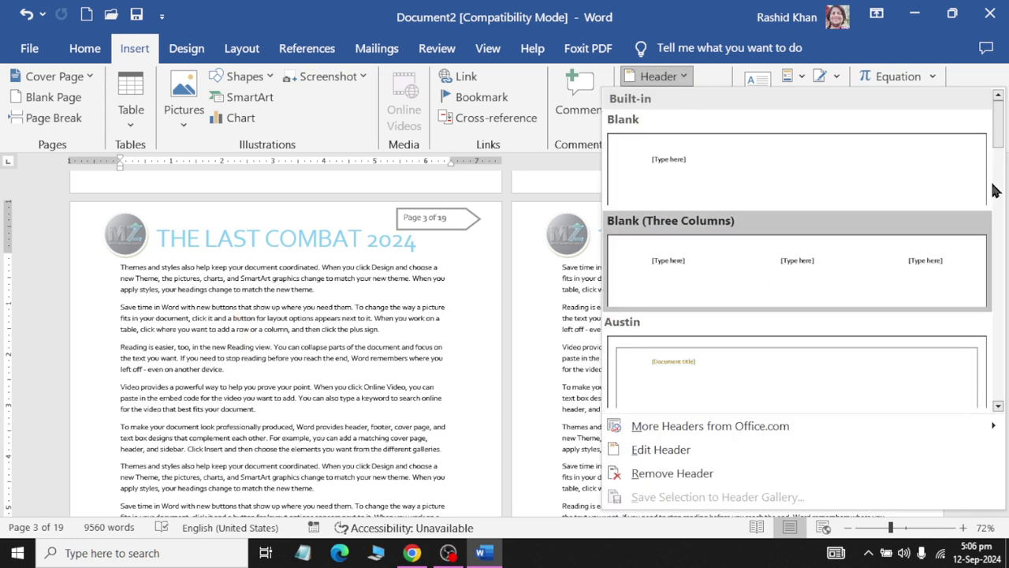
mouse_move(1000, 189)
mouse_down()
mouse_move(1007, 377)
mouse_move(1006, 322)
mouse_up()
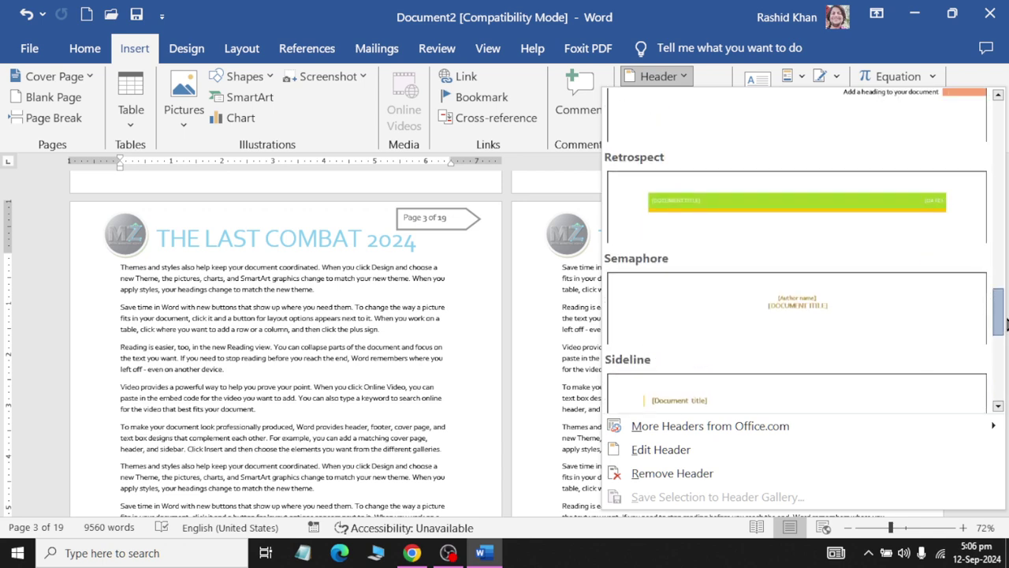
click(342, 284)
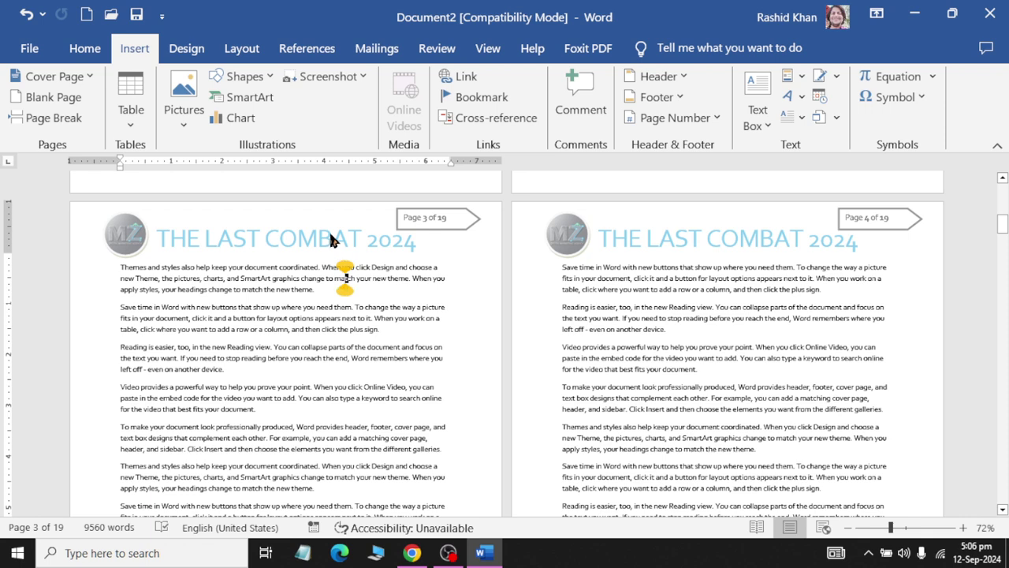
click(674, 100)
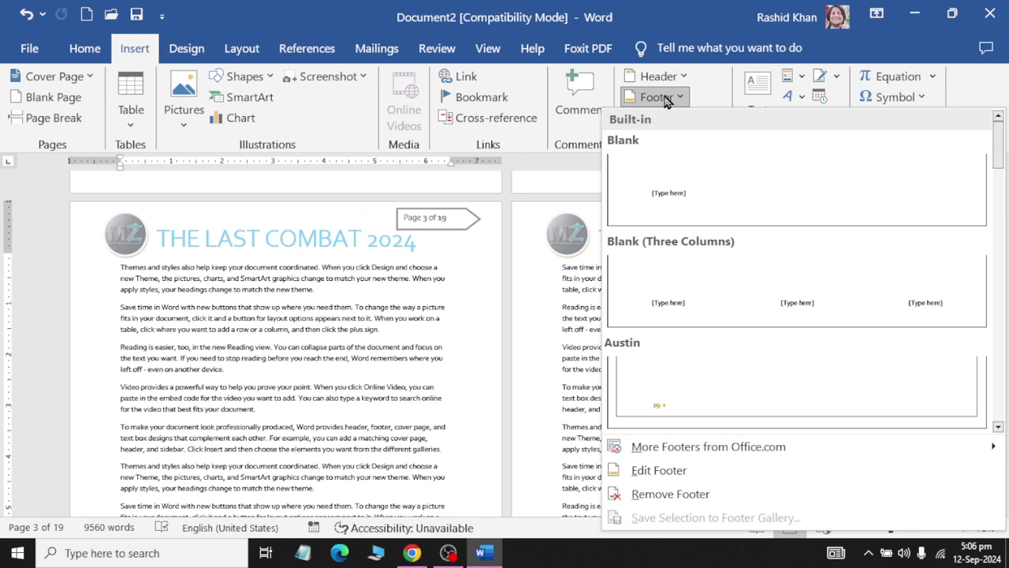
click(666, 100)
click(697, 123)
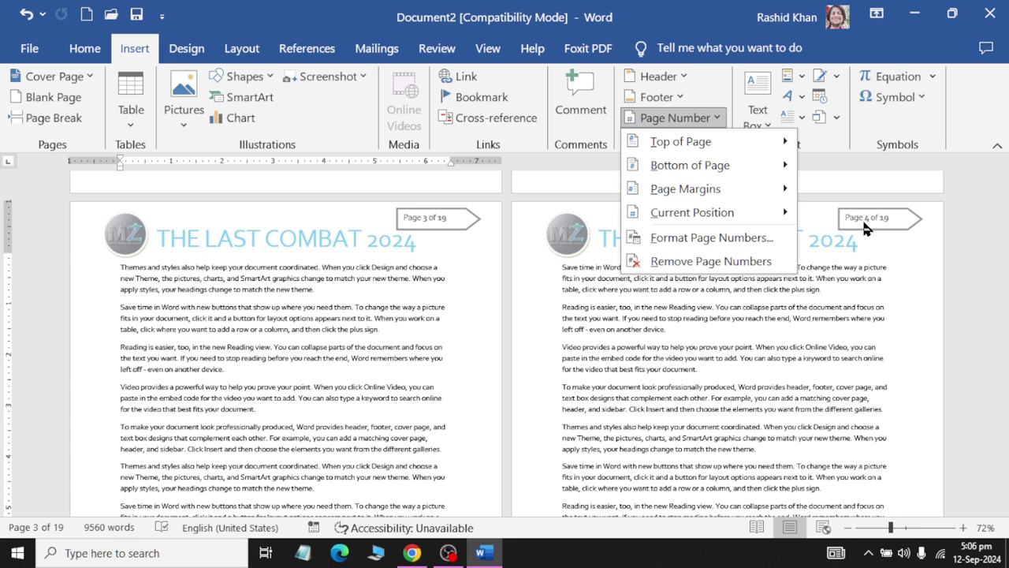
click(345, 277)
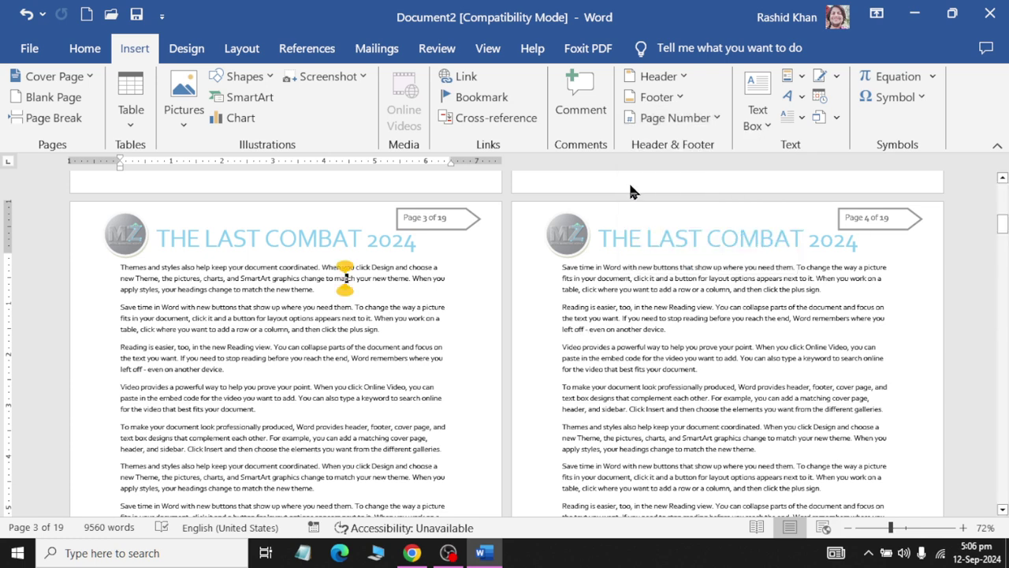
Open the page 4 footer and try different footer distances from the bottom, up toward 0.9".
double_click(646, 230)
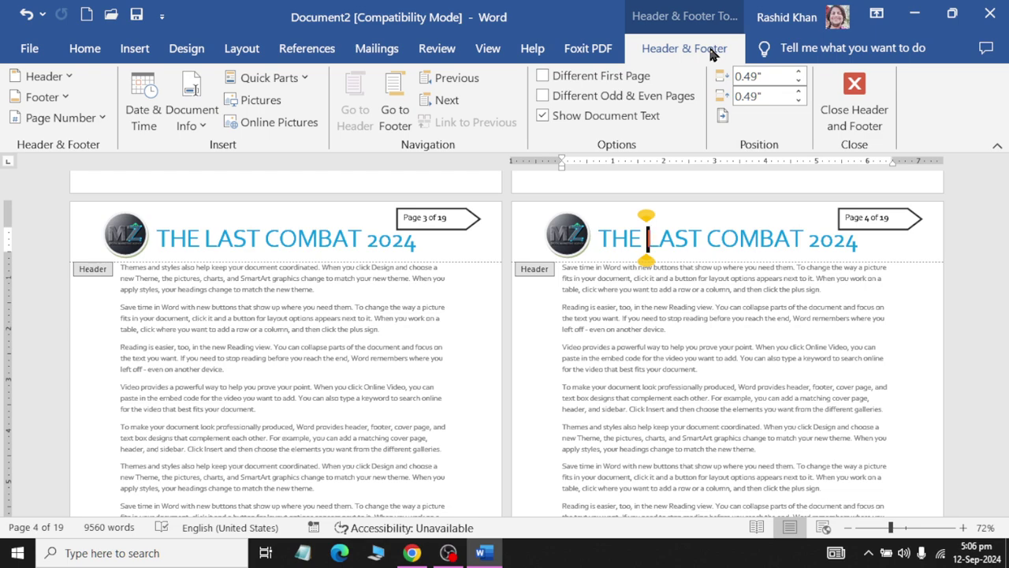
scroll(593, 395, down, 5)
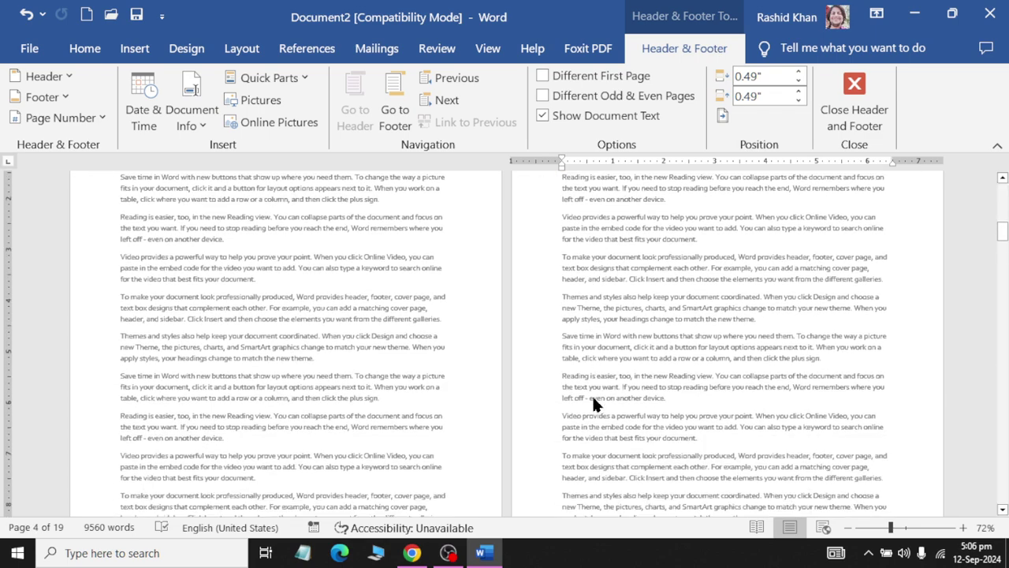
scroll(574, 374, down, 4)
scroll(631, 408, down, 1)
click(754, 413)
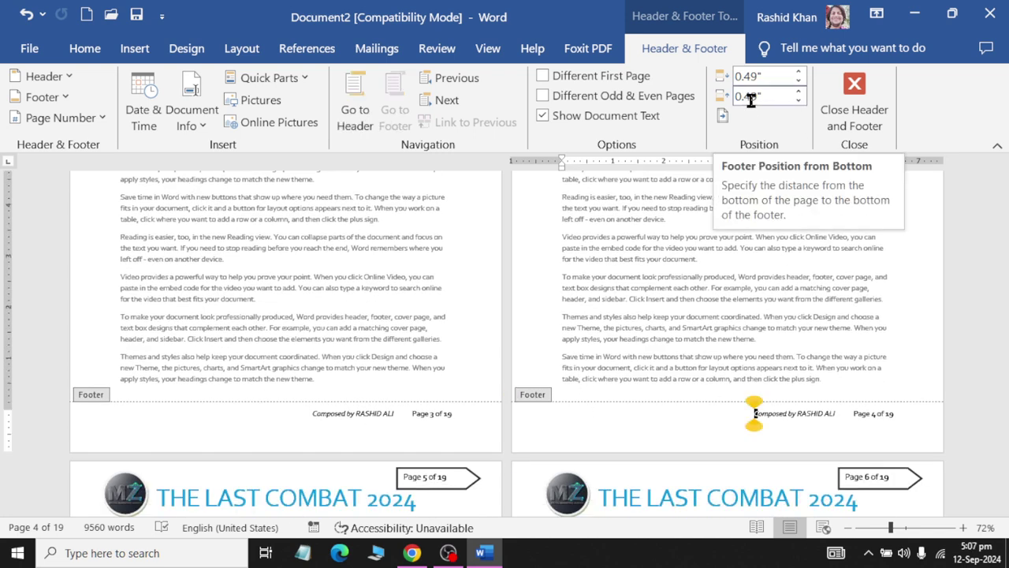
click(798, 102)
click(798, 101)
click(797, 102)
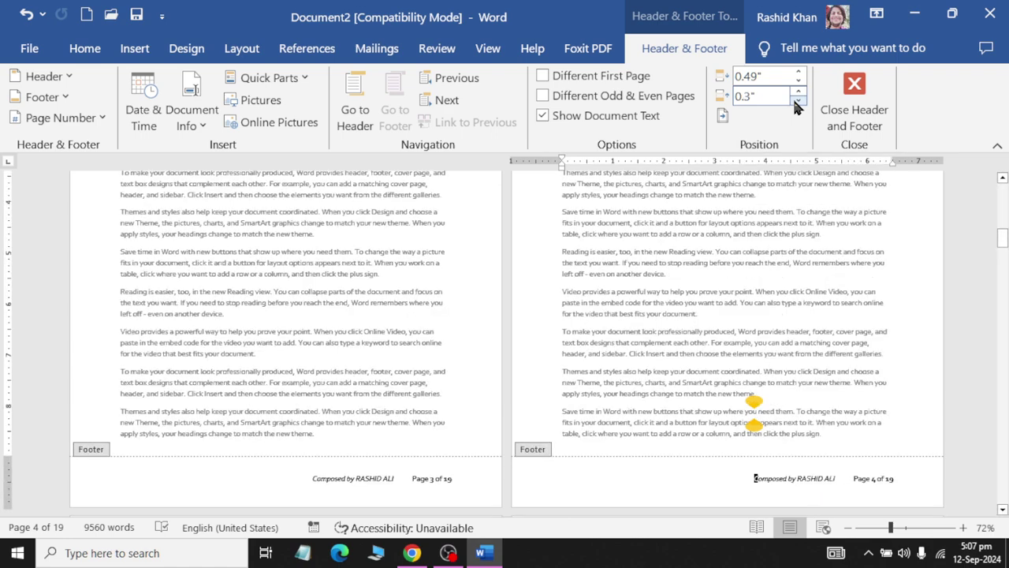
click(798, 102)
click(798, 102)
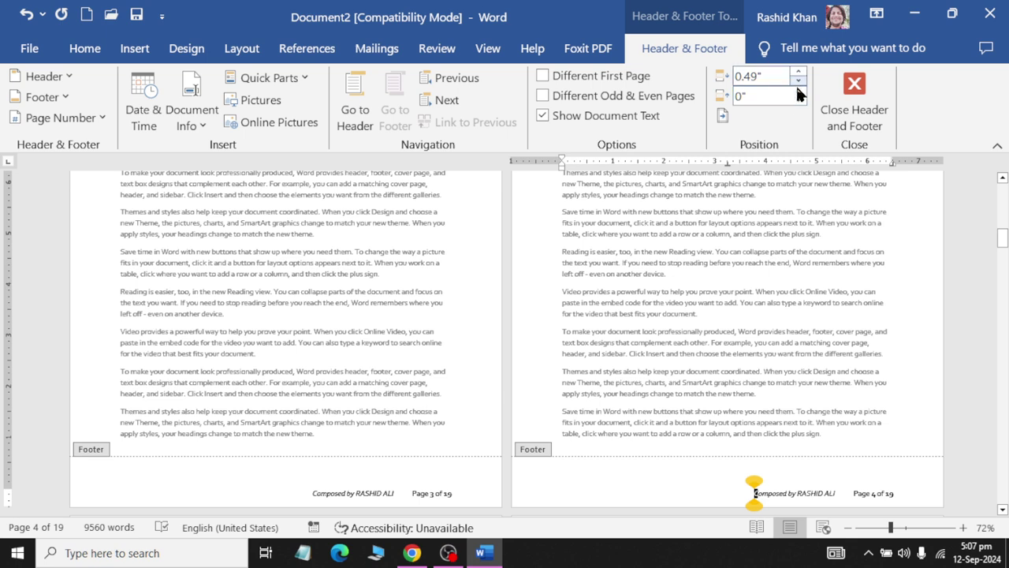
click(798, 91)
click(798, 92)
click(798, 91)
click(799, 92)
click(799, 92)
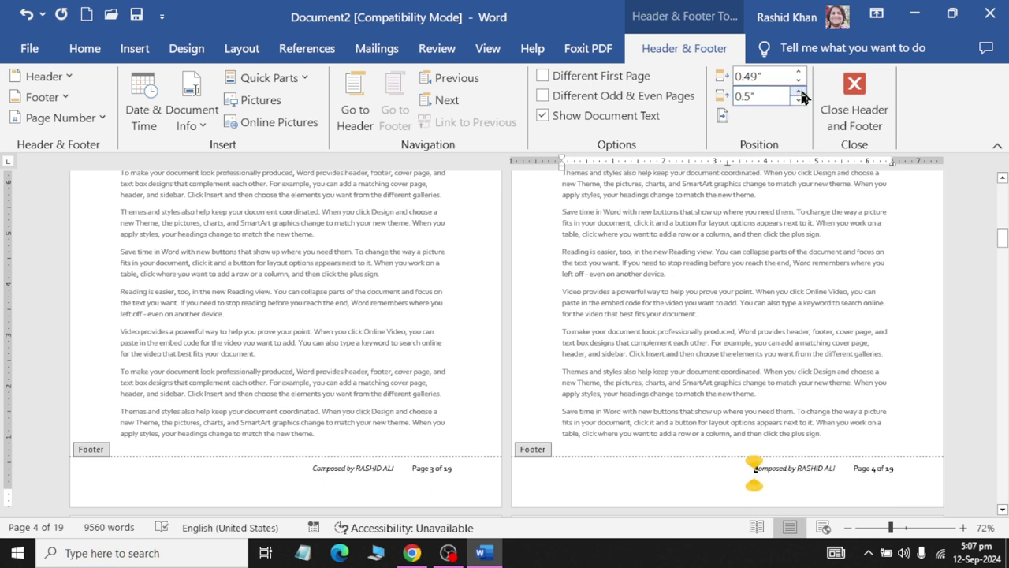
click(799, 92)
click(799, 92)
click(799, 92)
click(798, 91)
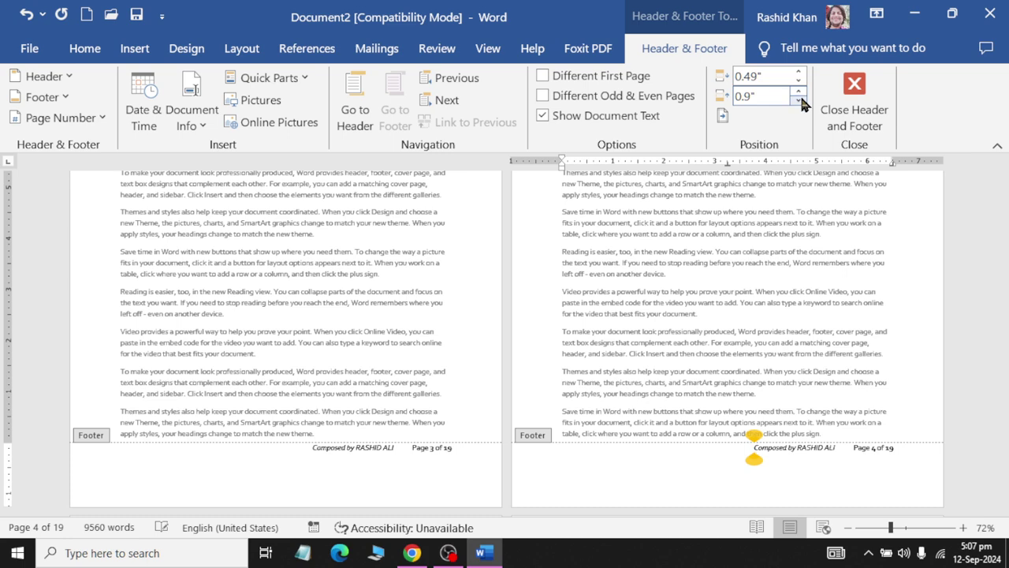
Settle the footer at 0.5" from the page bottom and close footer editing.
click(800, 102)
click(801, 103)
click(800, 102)
click(800, 103)
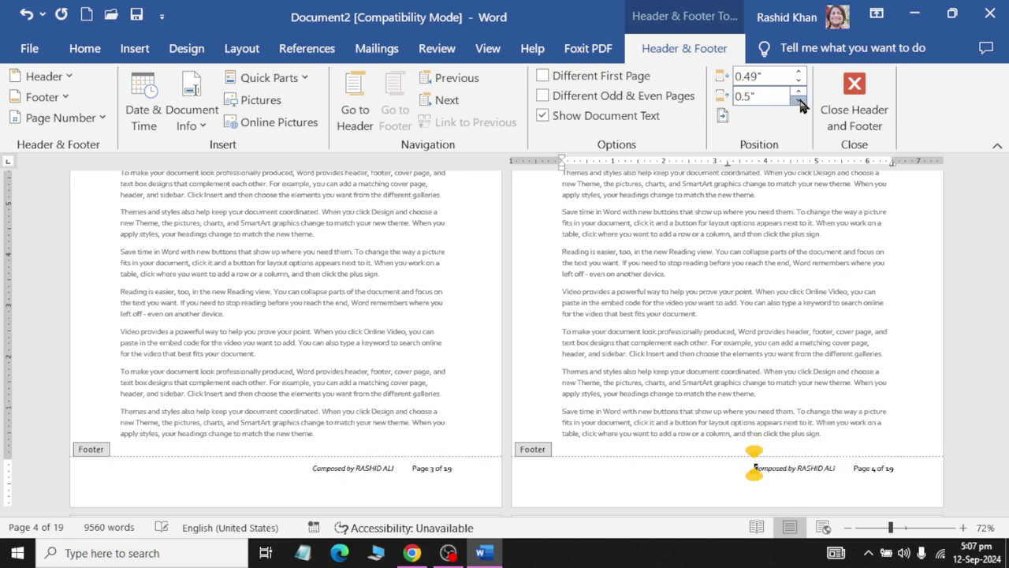
click(801, 102)
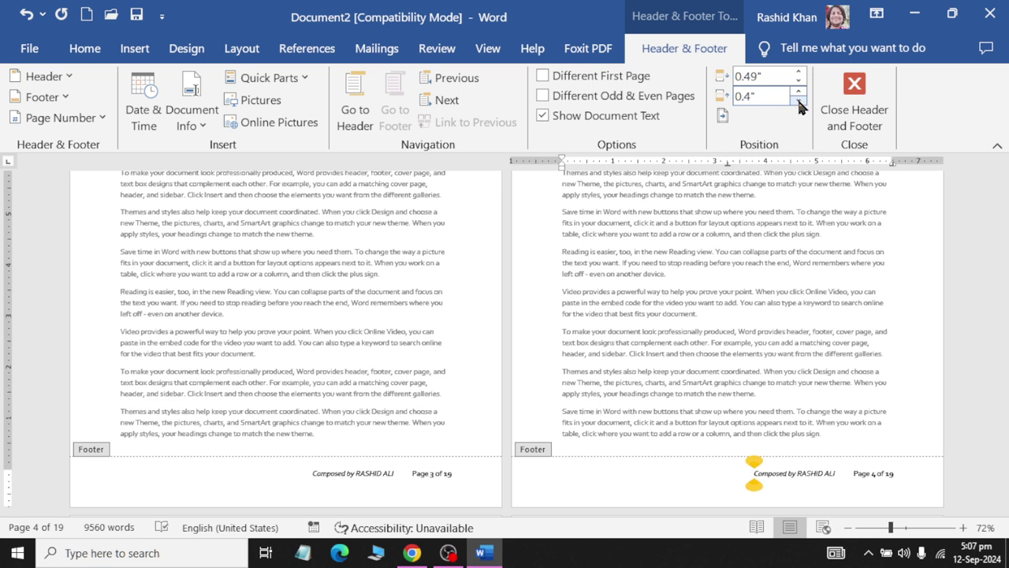
click(799, 103)
click(799, 93)
click(799, 93)
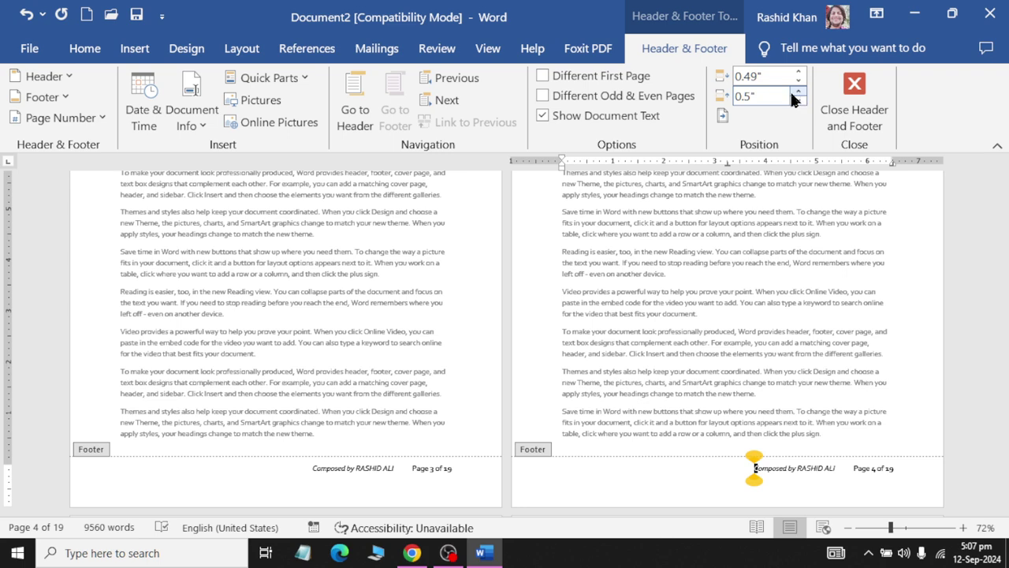
double_click(719, 357)
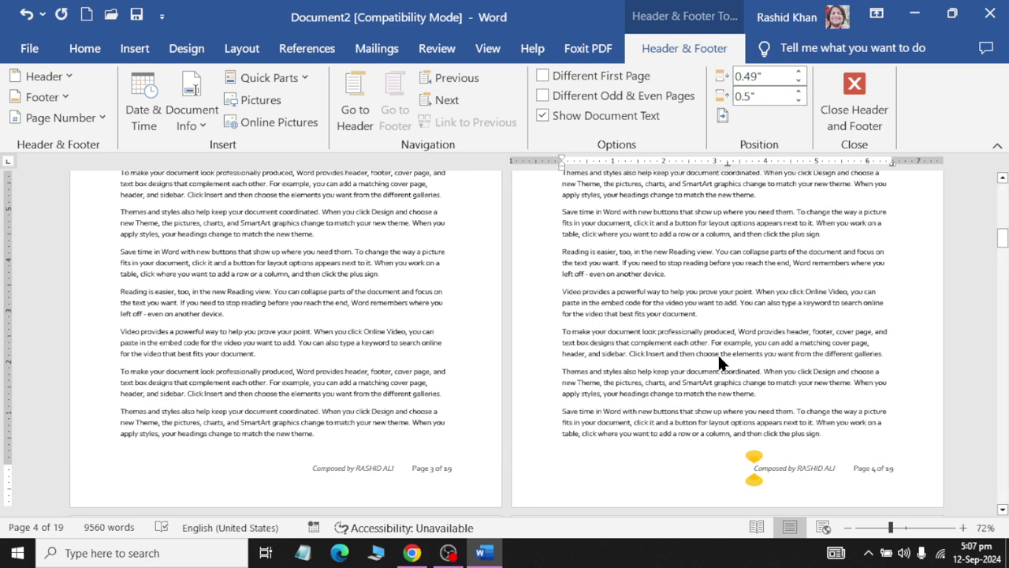
Create a new blank document, Document3, from the Blank document option.
click(31, 50)
click(63, 124)
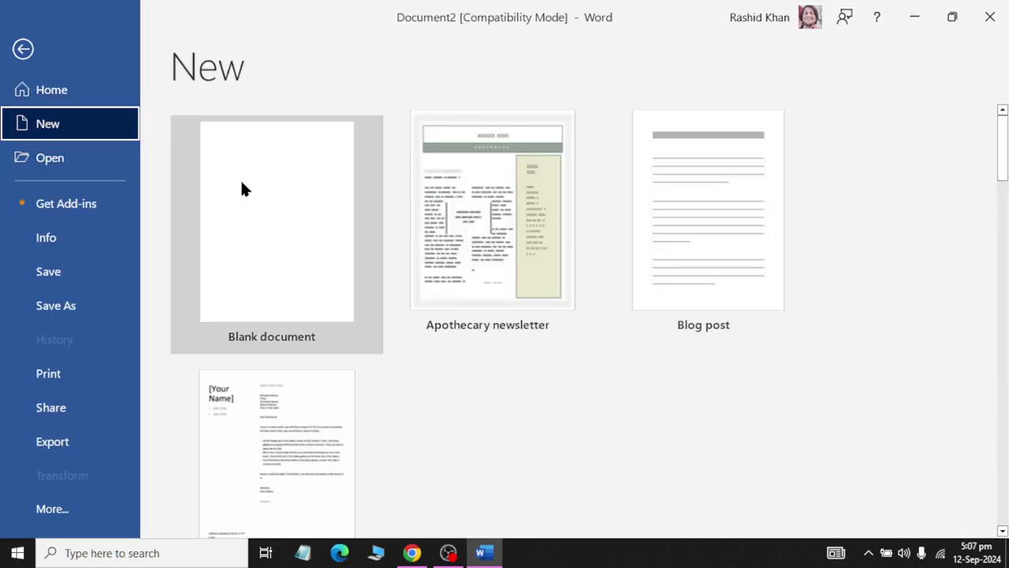
click(242, 184)
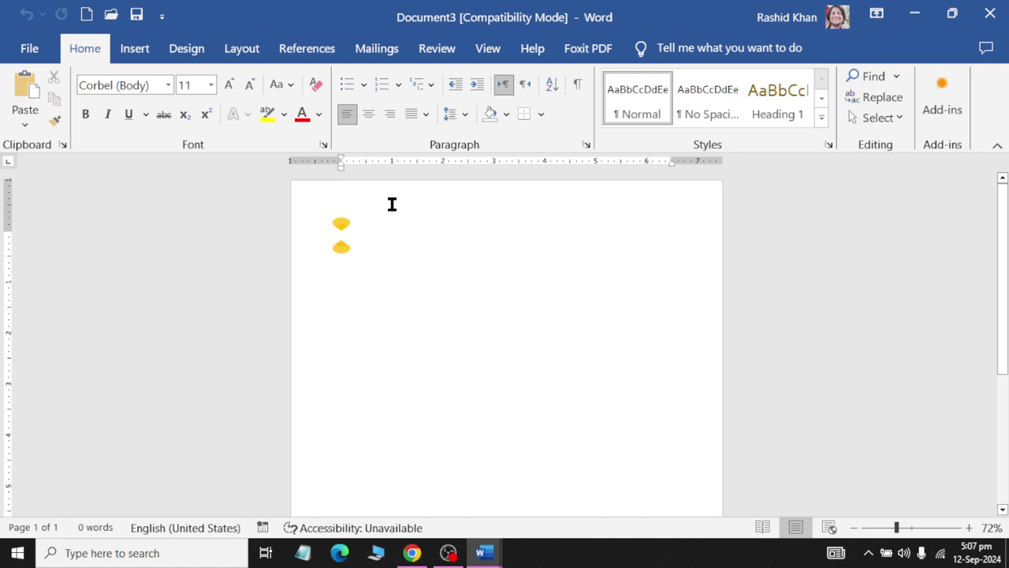
Type three lines: 'New AL-Hussaini', 'College of Computer Science', 'And INformation TEchnology'.
click(135, 48)
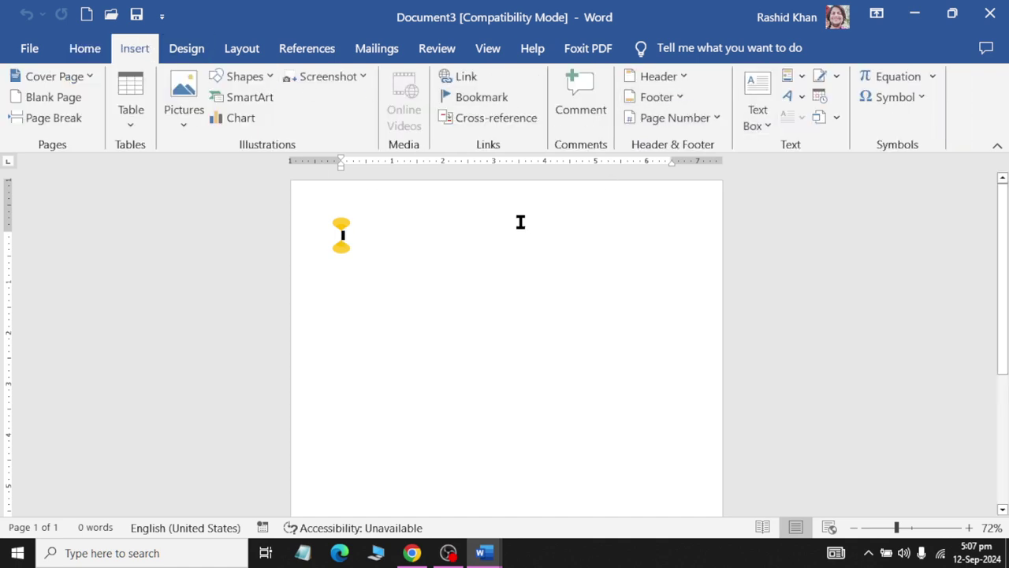
text(New AL)
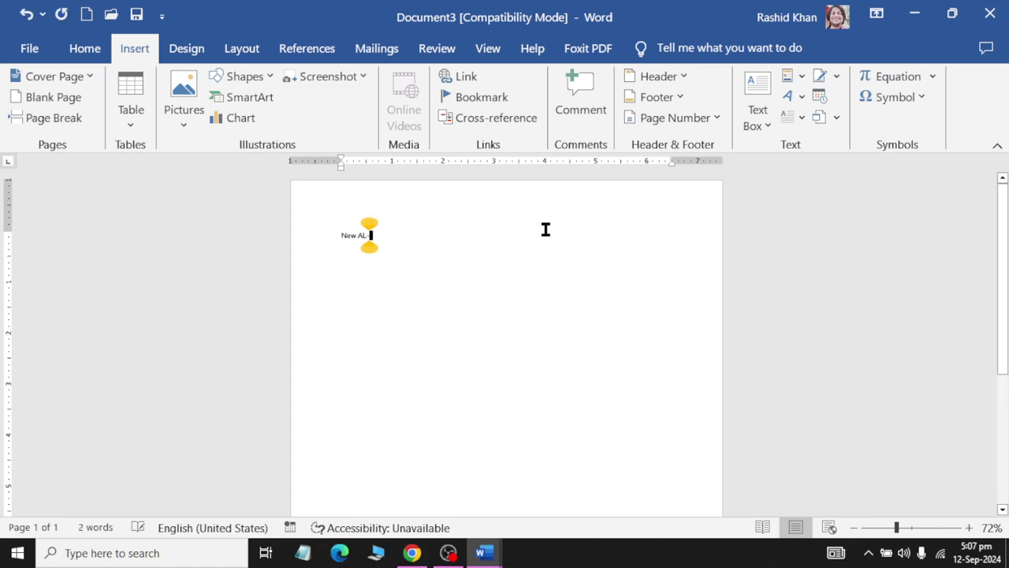
text(-Hussaini)
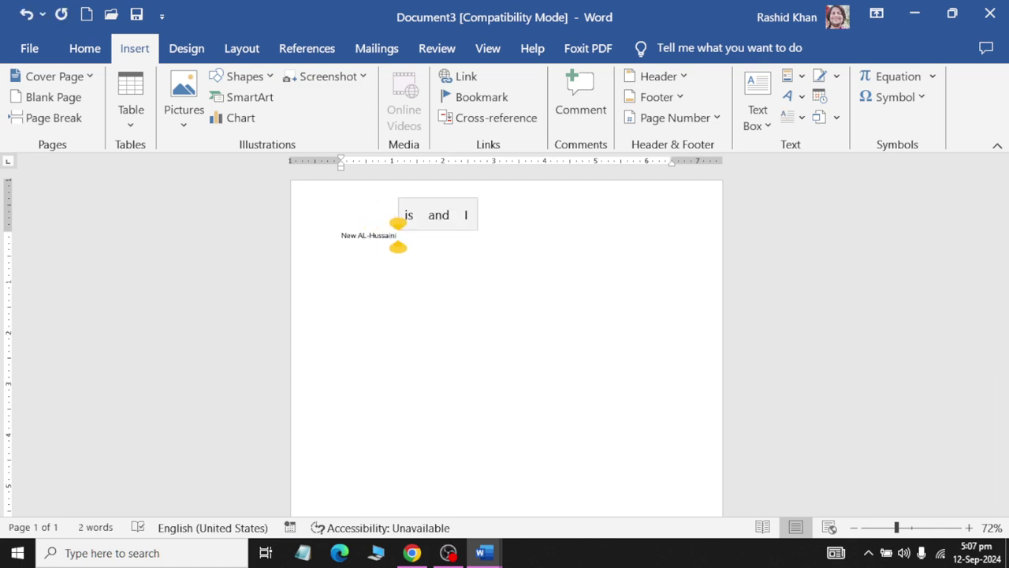
key(Return)
text(College of C)
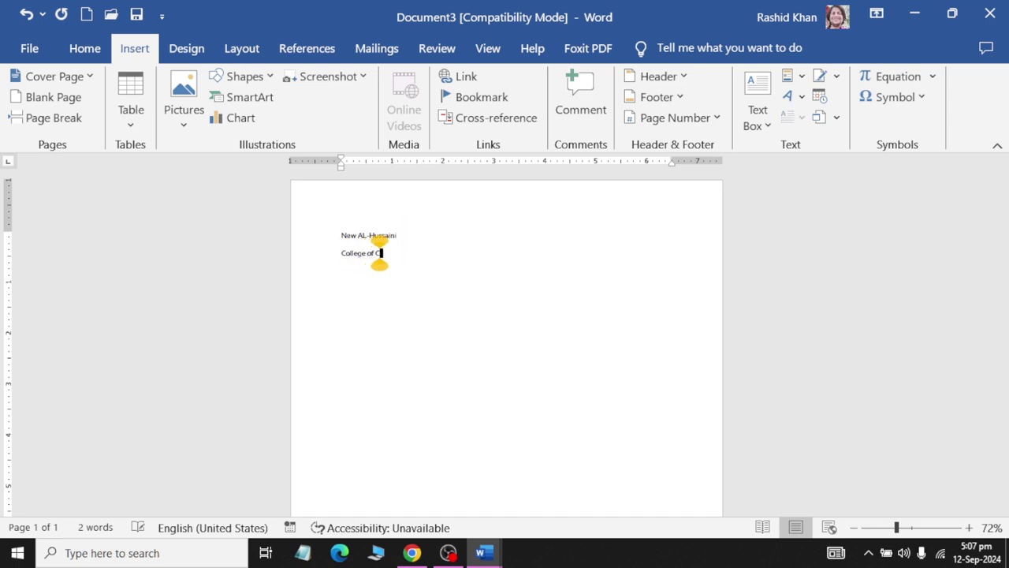
text(omputer Scienc)
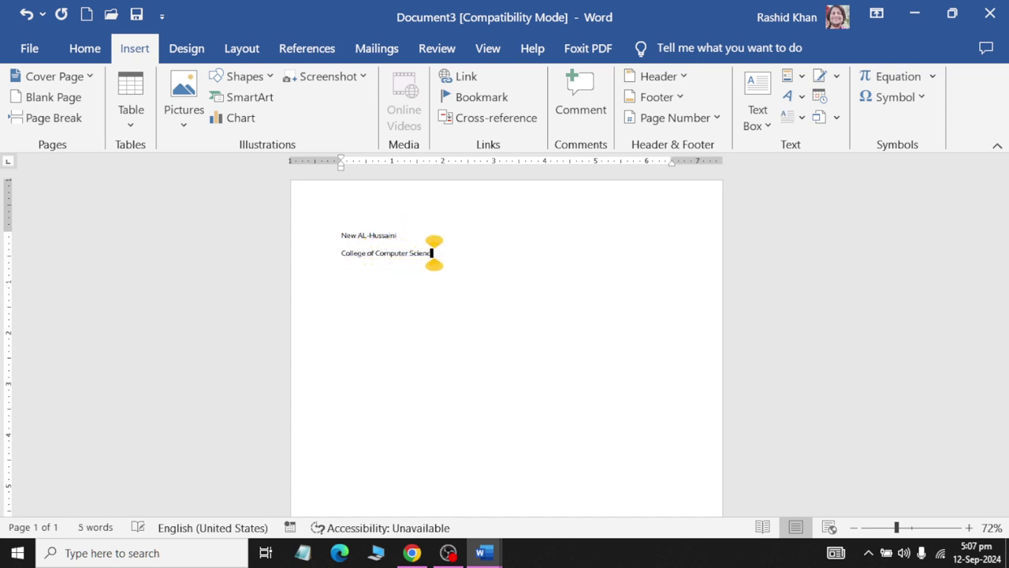
text(e)
key(Return)
text(And INformat)
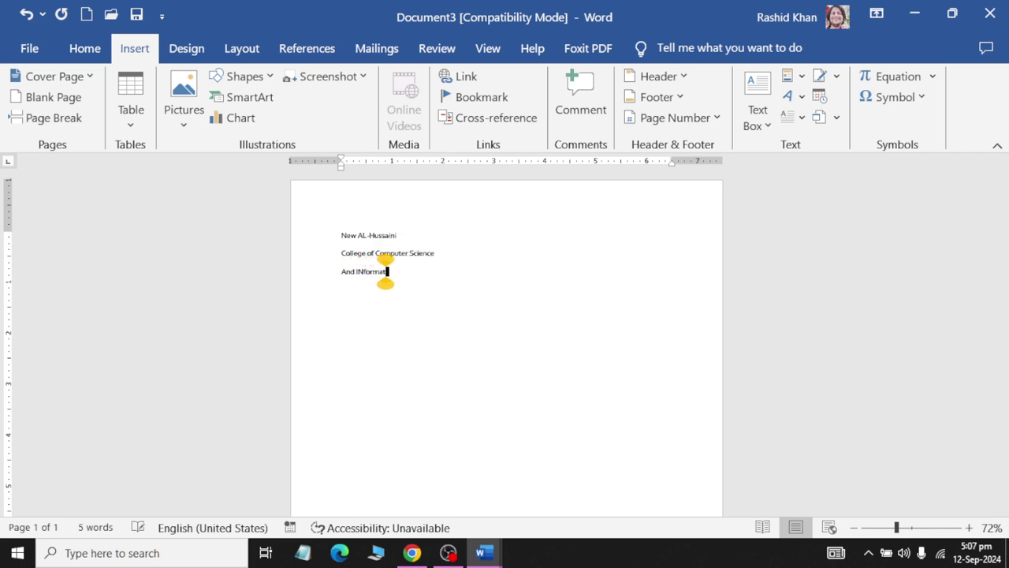
text(ion TEchnology)
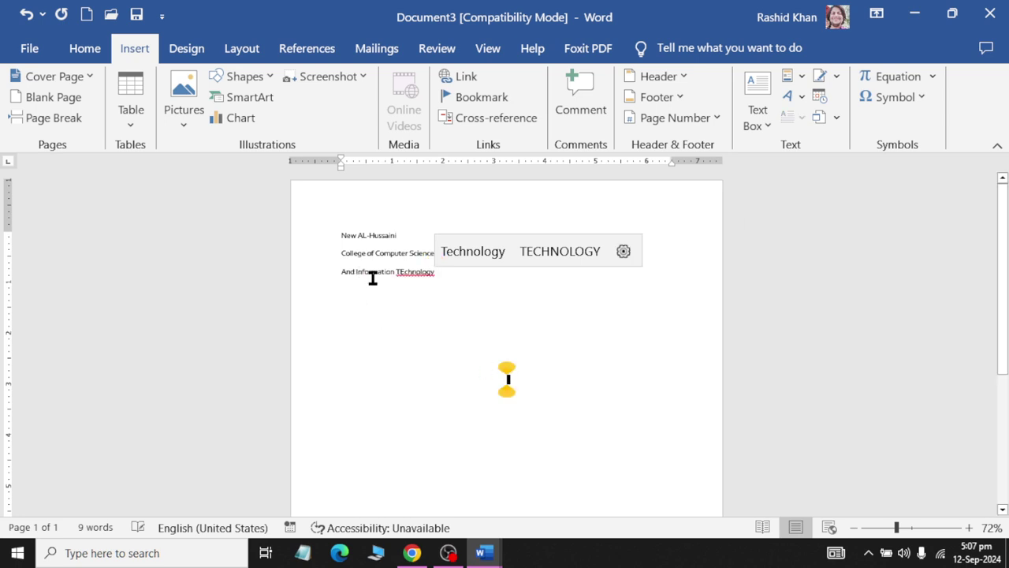
Correct 'TEchnology' to 'Technology' and select all three lines.
right_click(414, 274)
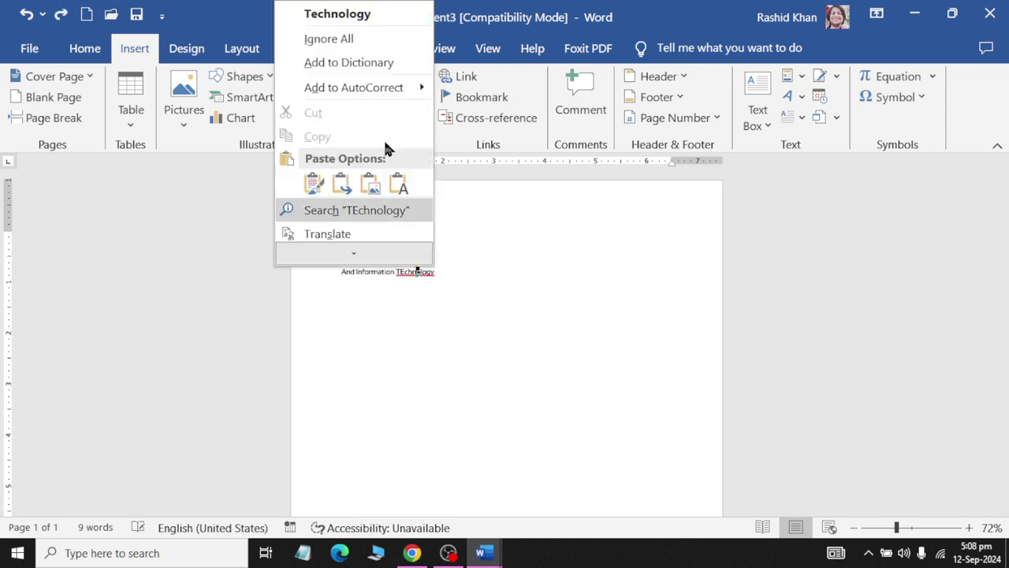
click(364, 13)
drag(435, 276, 230, 187)
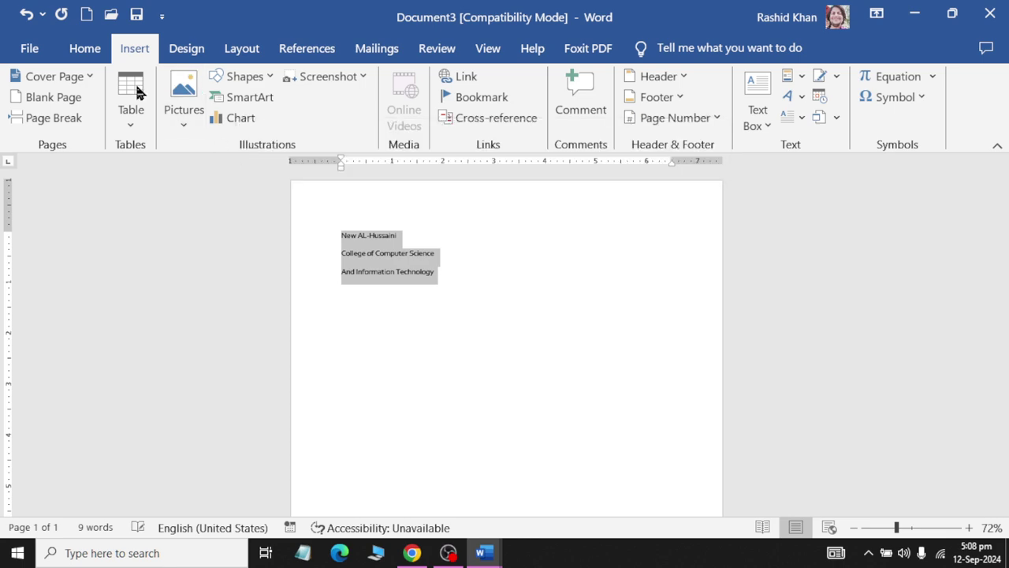
Cut the three lines from the body and paste them into the page header.
click(71, 52)
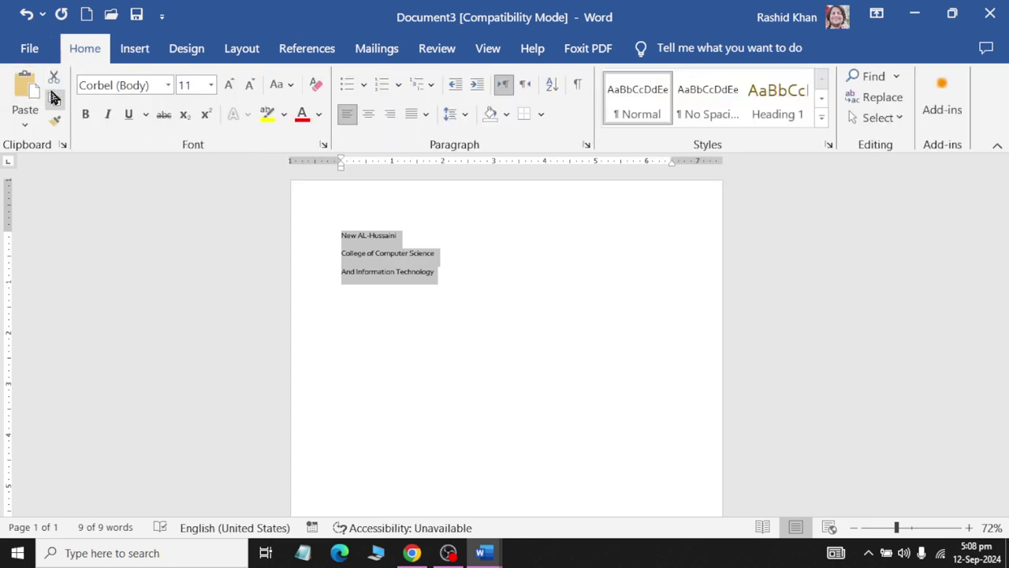
click(54, 76)
double_click(402, 197)
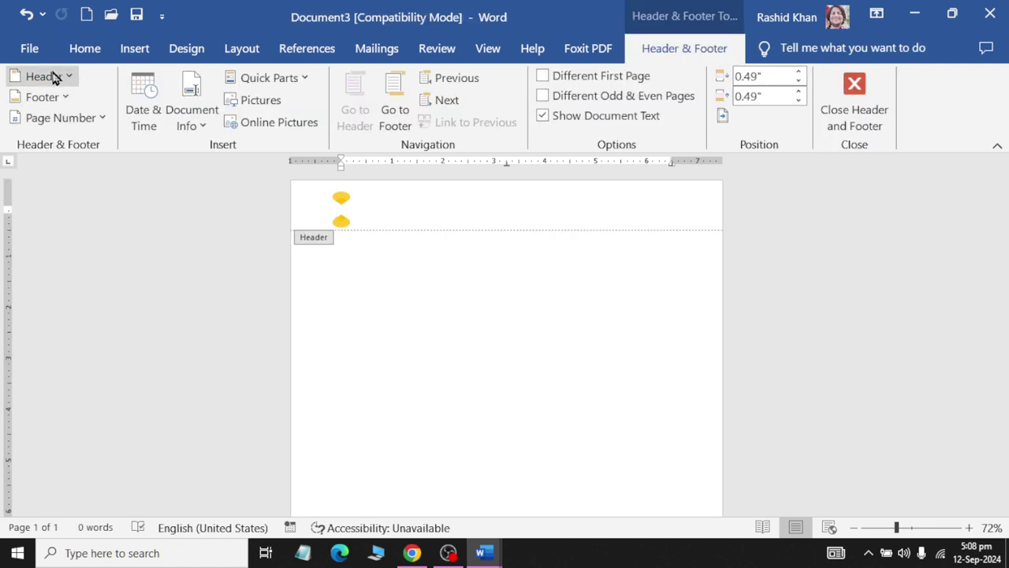
click(75, 57)
click(26, 87)
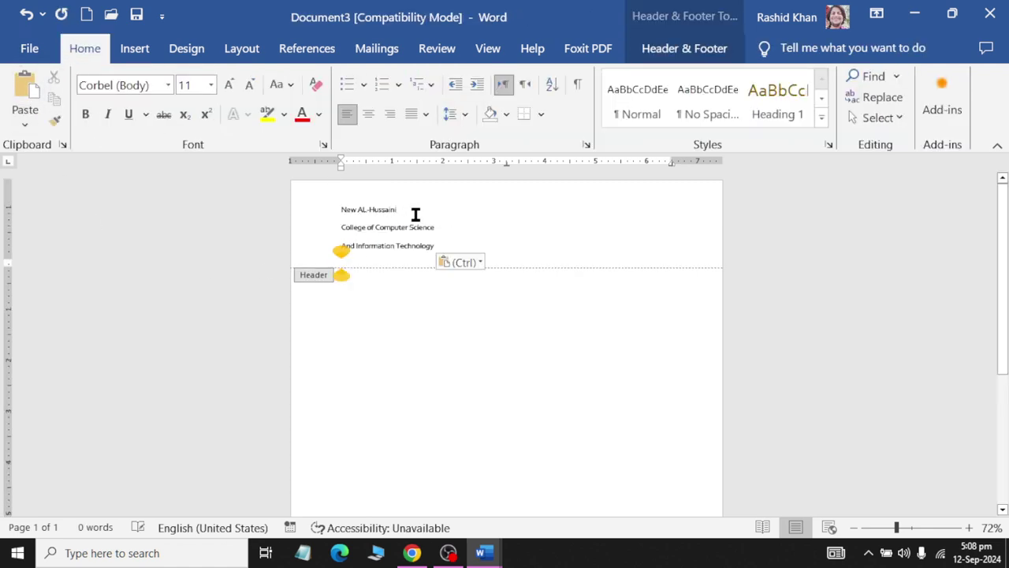
scroll(416, 215, up, 8)
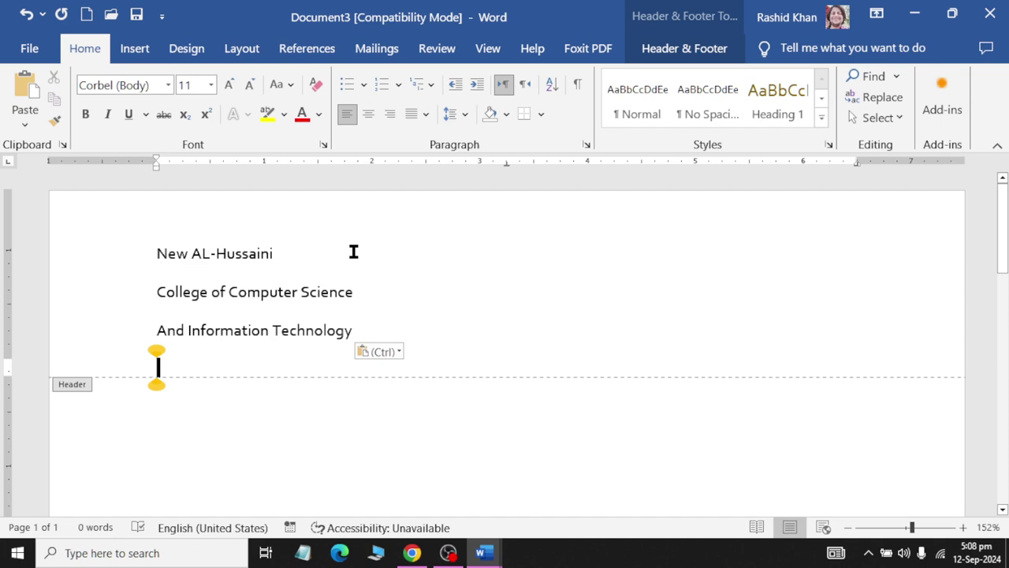
Apply the Title style to the 'New AL-Hussaini' line.
drag(354, 250, 225, 166)
click(821, 117)
click(749, 156)
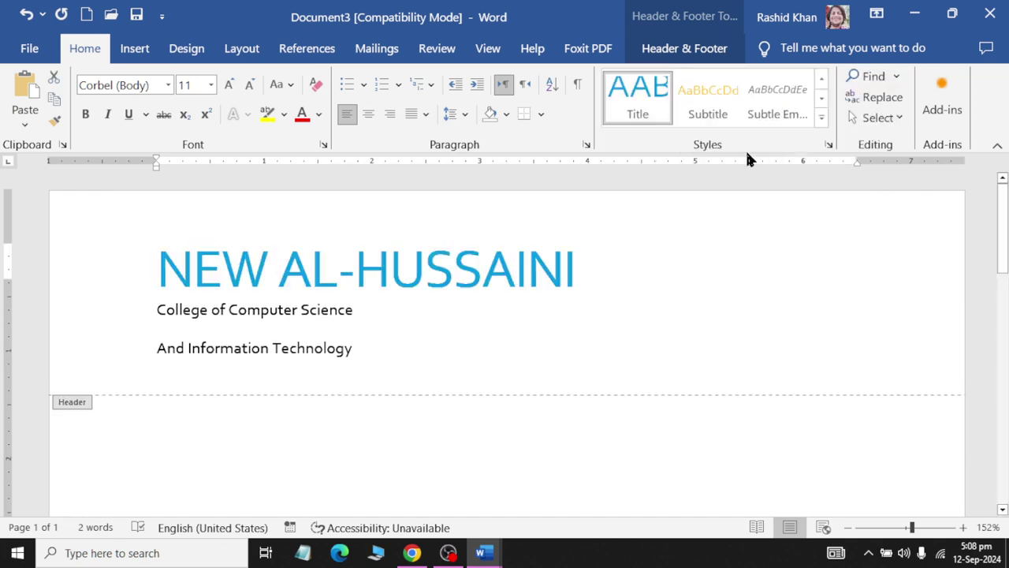
click(291, 317)
Give the two college lines the Emphasis style at 20 pt.
drag(158, 311, 360, 352)
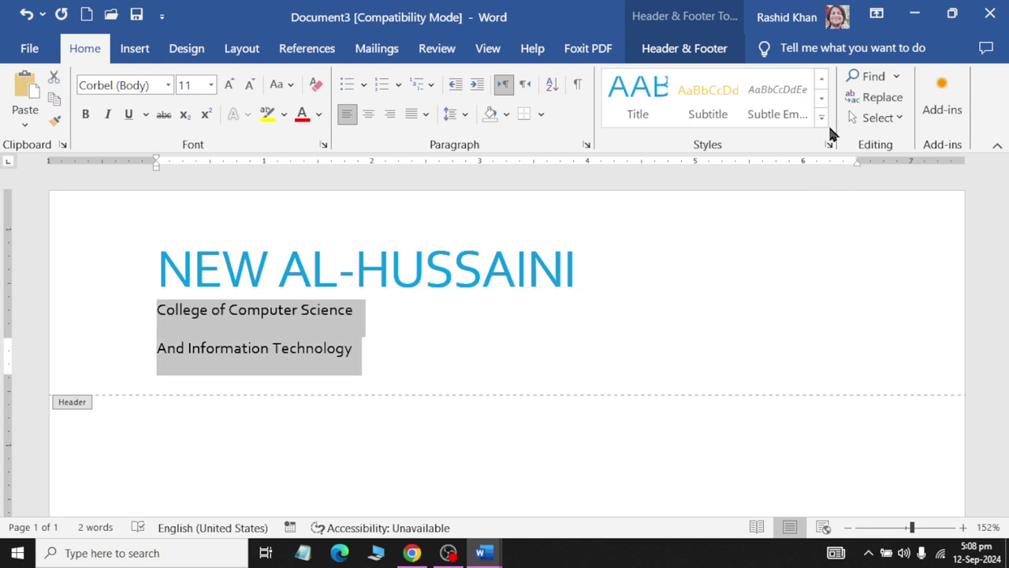
click(821, 117)
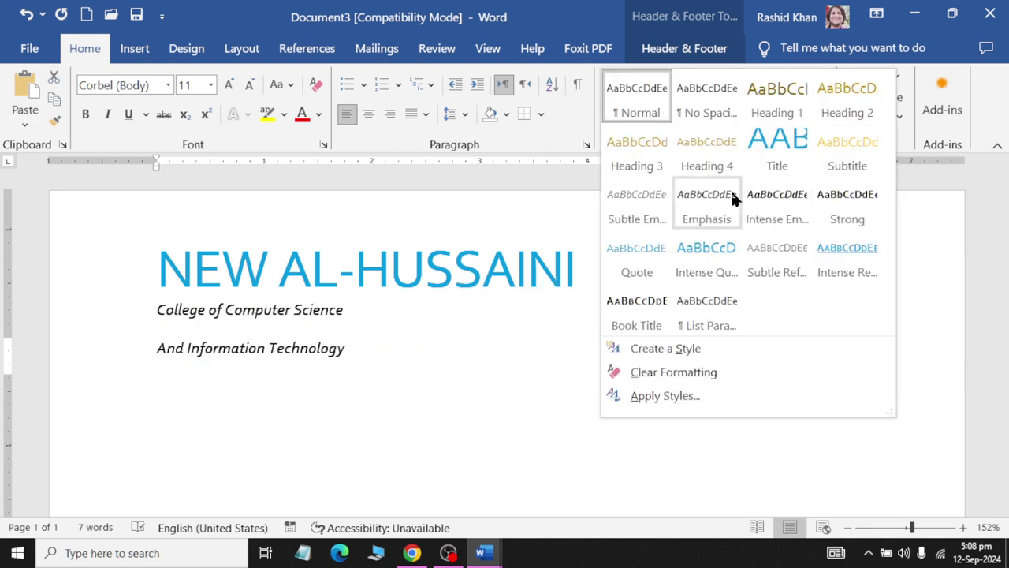
click(706, 207)
click(230, 87)
click(229, 87)
click(230, 86)
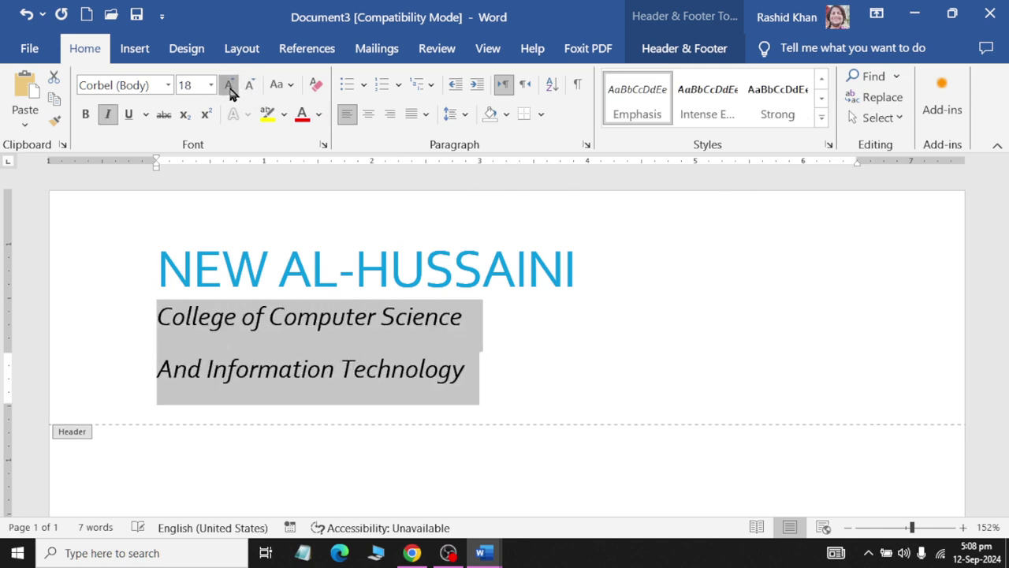
click(230, 87)
click(229, 86)
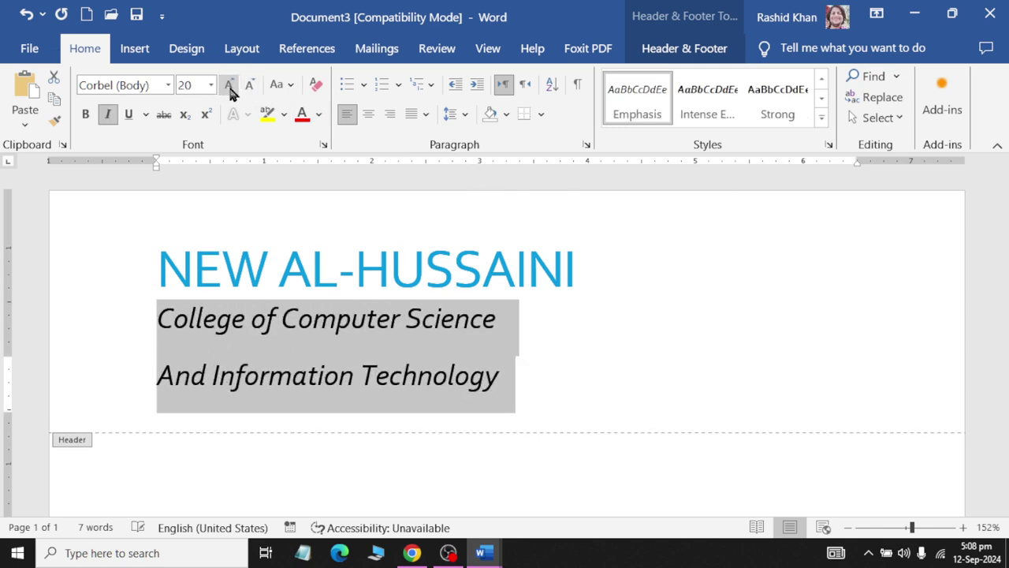
Set the two subtitle lines to 1.0 single line spacing.
click(465, 114)
click(497, 312)
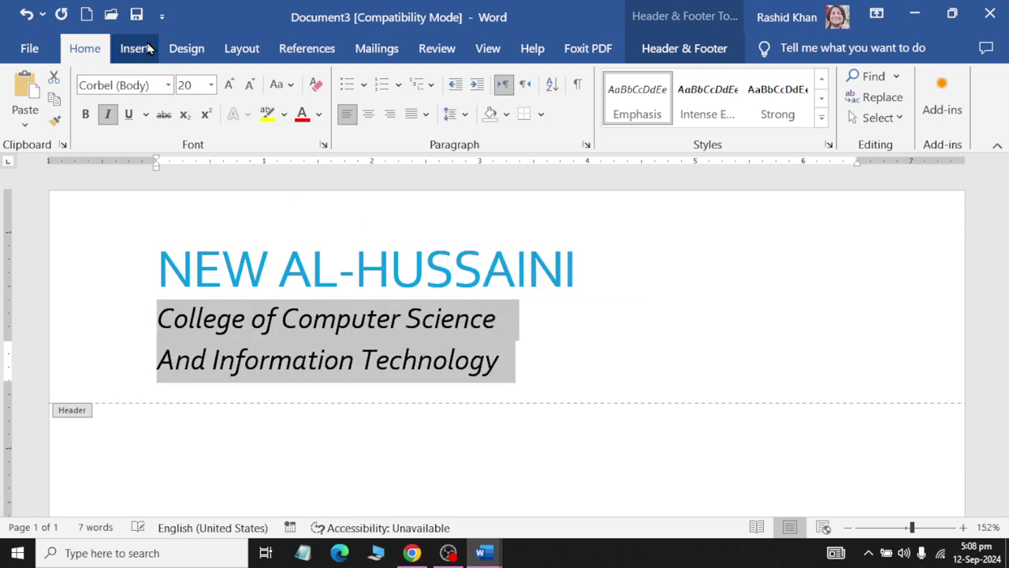
click(239, 52)
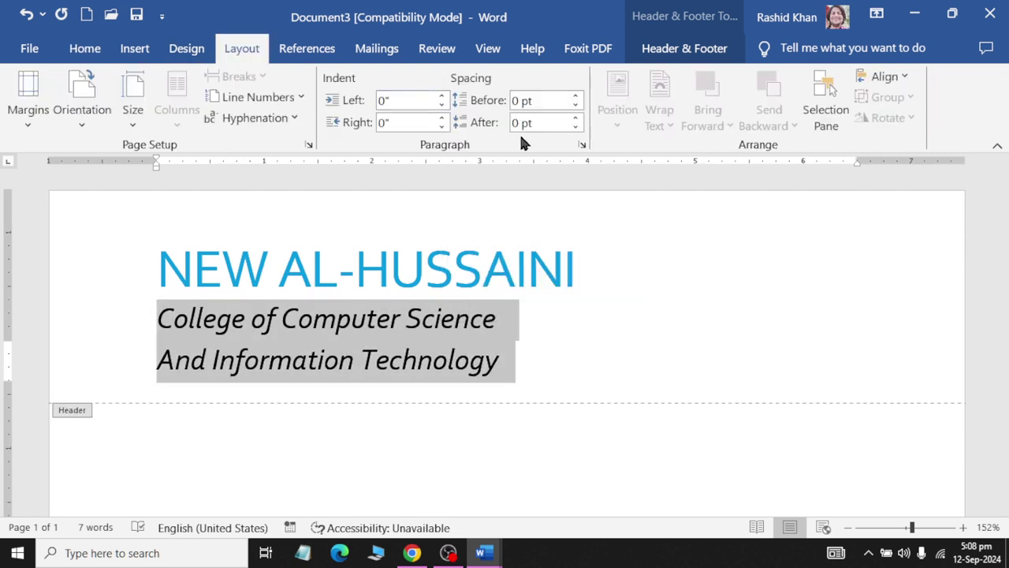
click(83, 49)
click(450, 115)
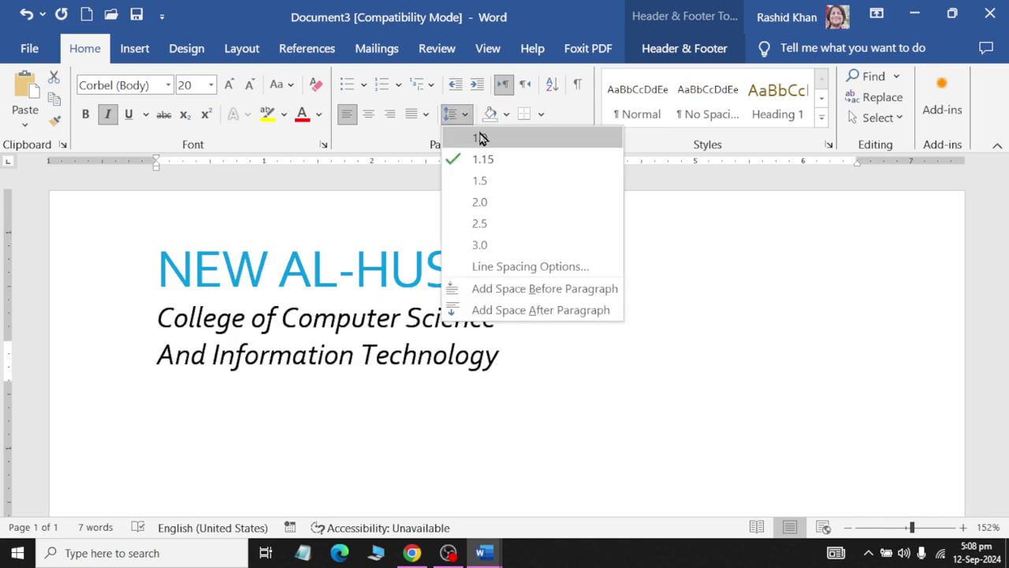
click(478, 139)
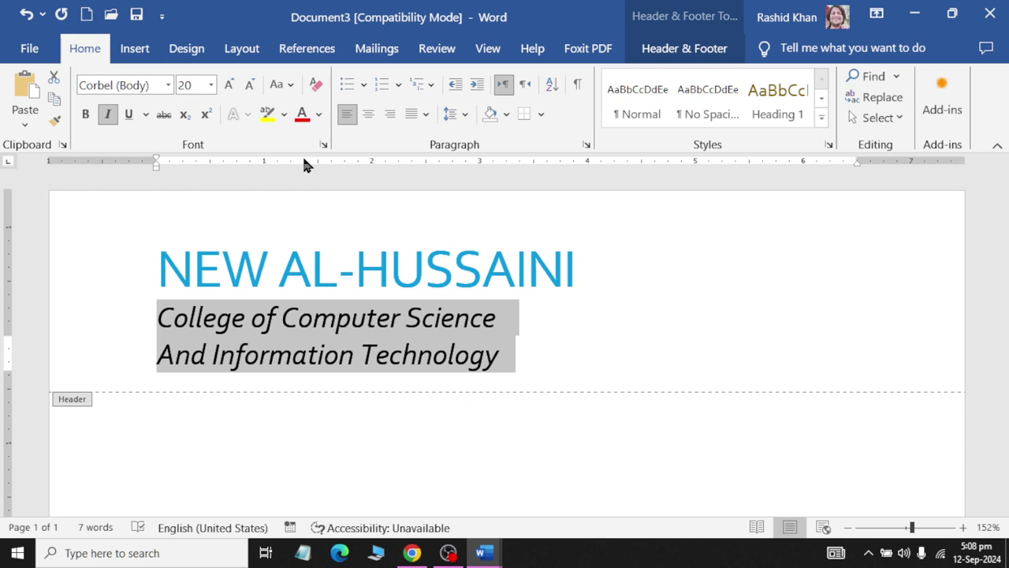
Expand the subtitle lines' character spacing by 3 pt in the Font dialog.
click(323, 144)
click(386, 87)
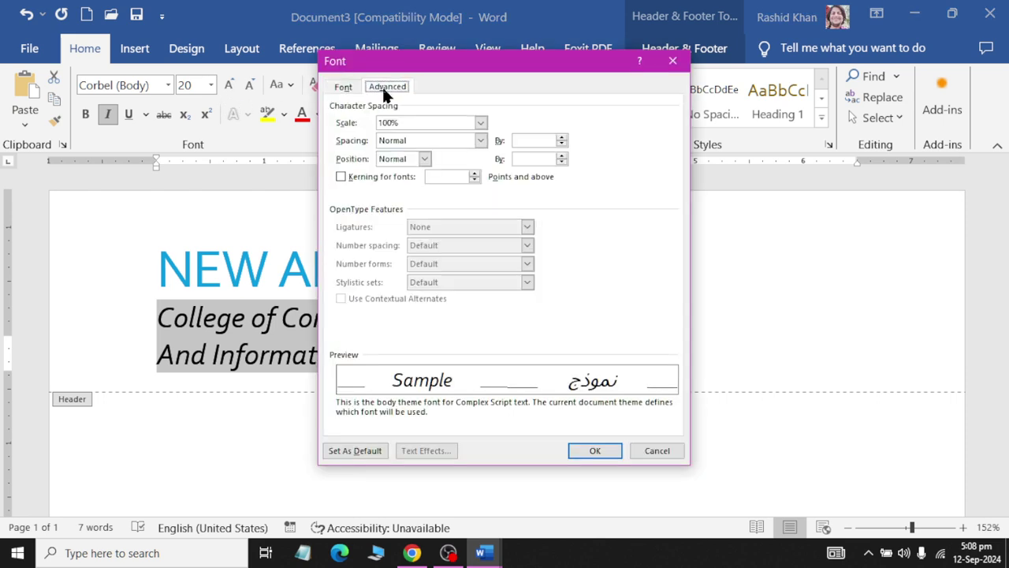
click(430, 140)
click(403, 160)
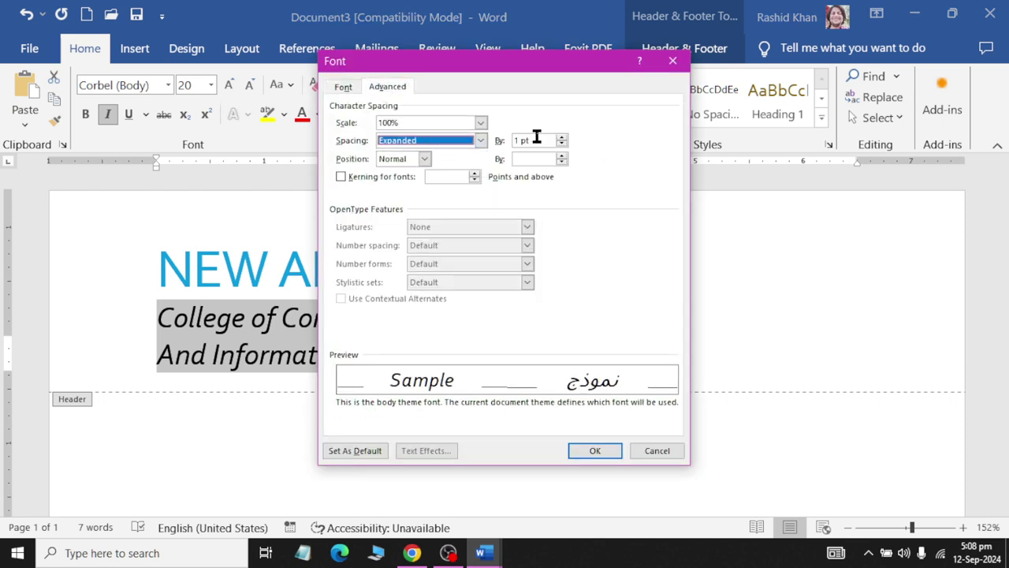
drag(536, 140, 489, 140)
text(3)
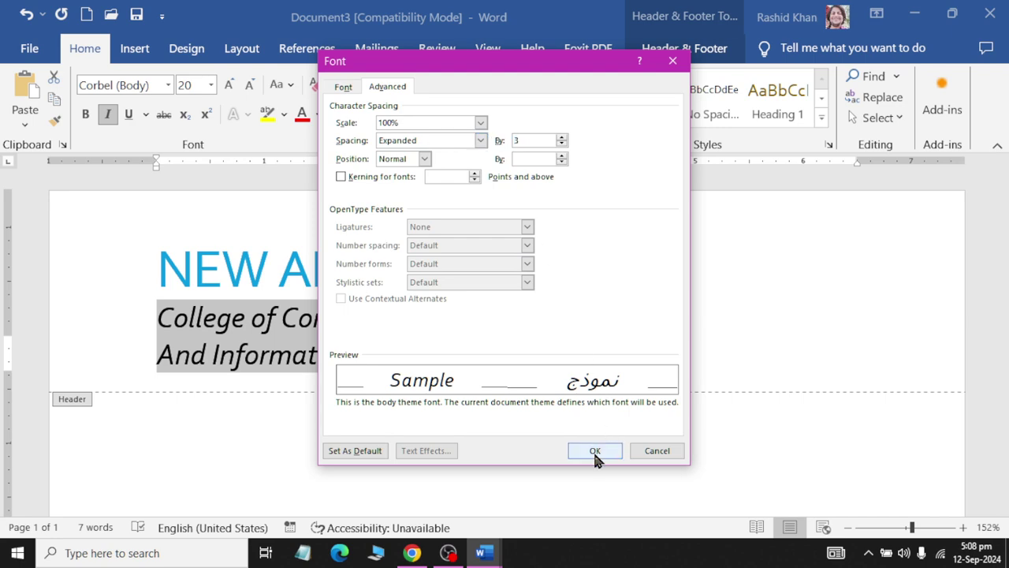
click(595, 451)
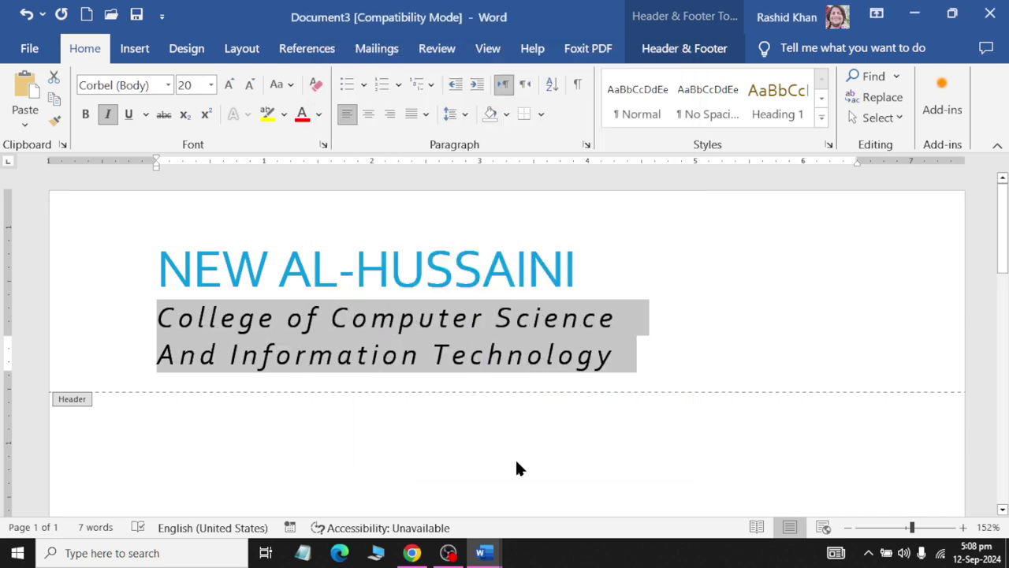
Make the NEW AL-HUSSAINI title italic and underlined.
drag(180, 272, 570, 268)
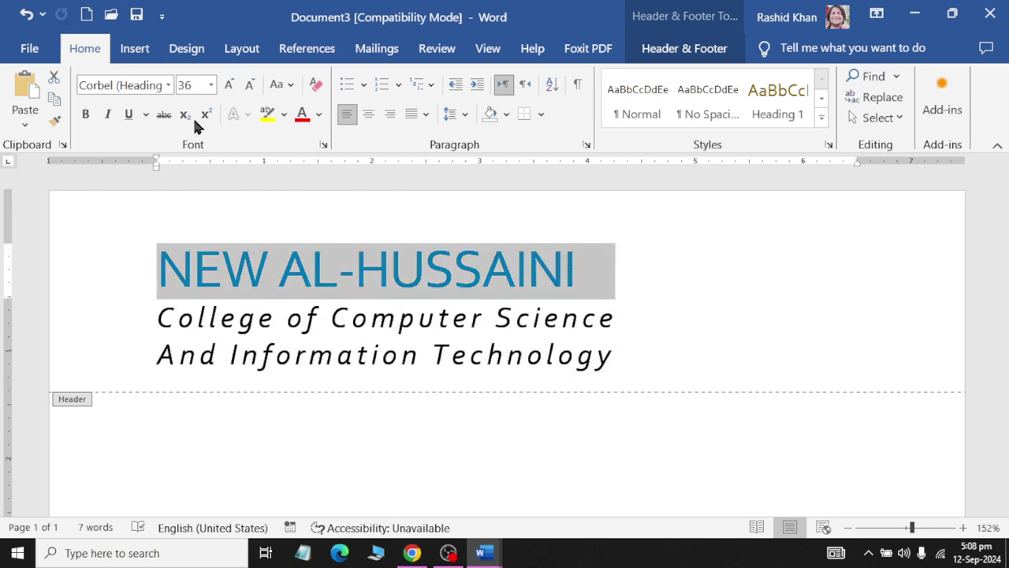
click(108, 114)
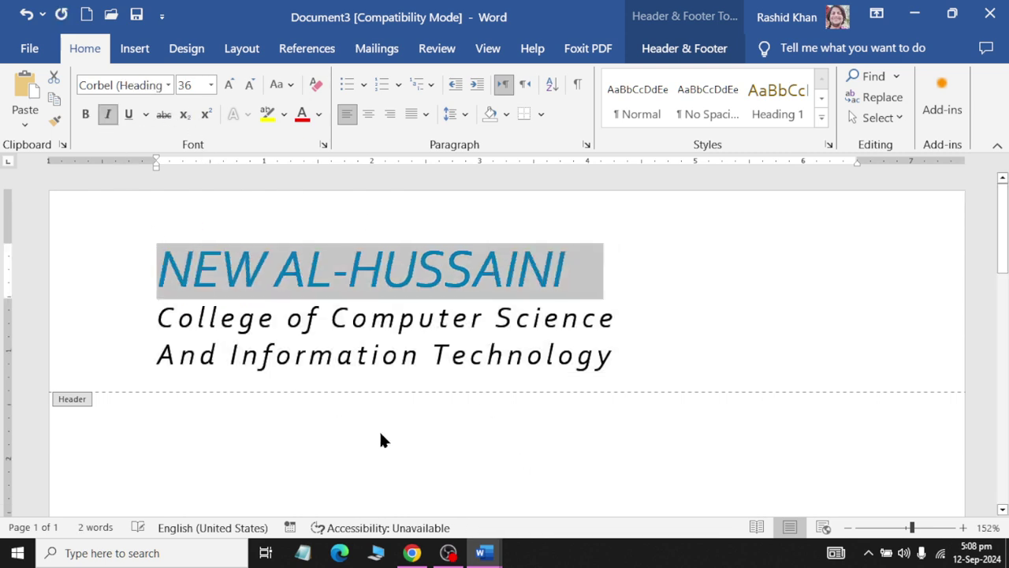
click(129, 114)
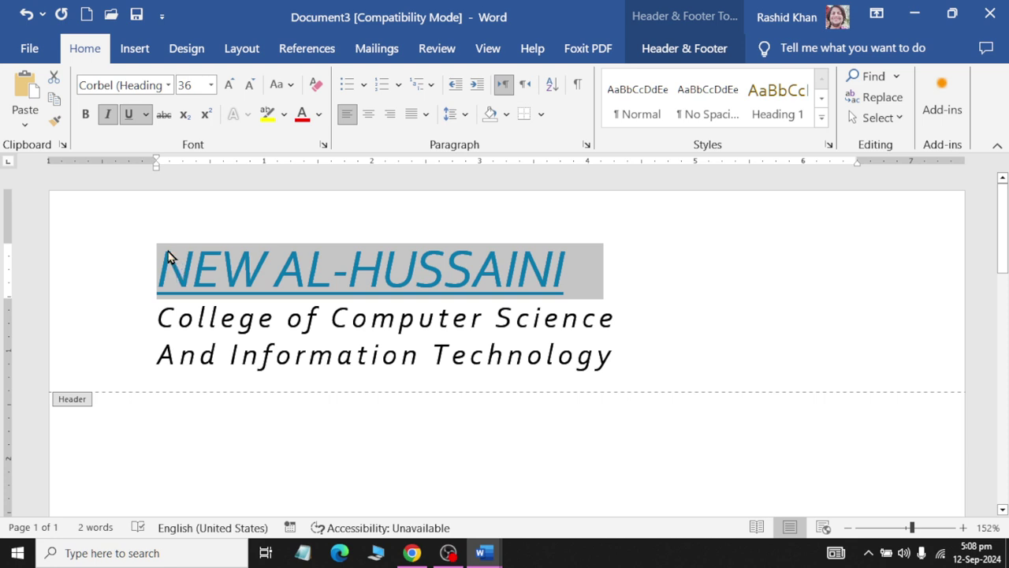
Close header editing and return to the empty body text.
double_click(361, 444)
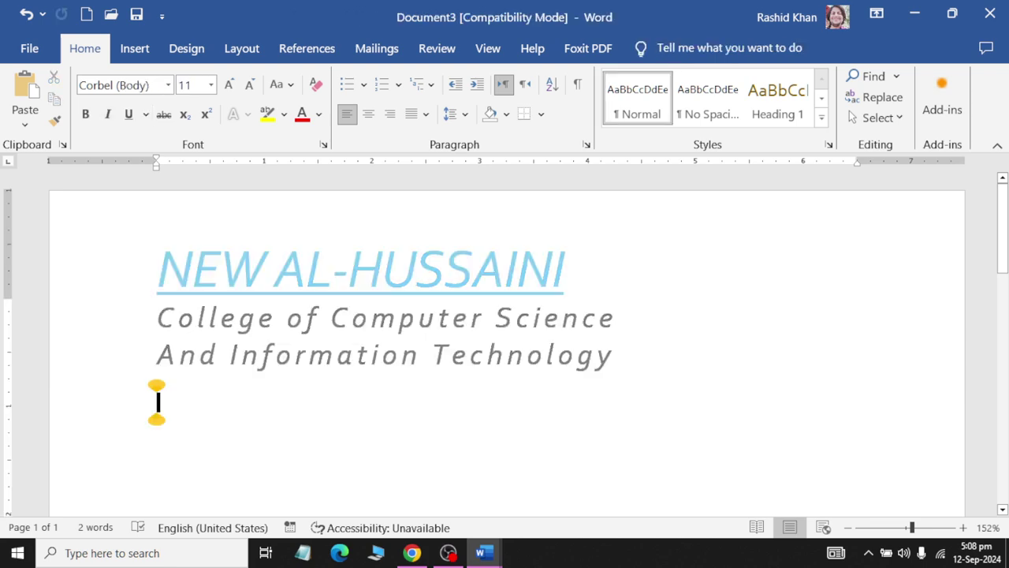
scroll(361, 443, down, 3)
ctrl+scroll(505, 339, down, 5)
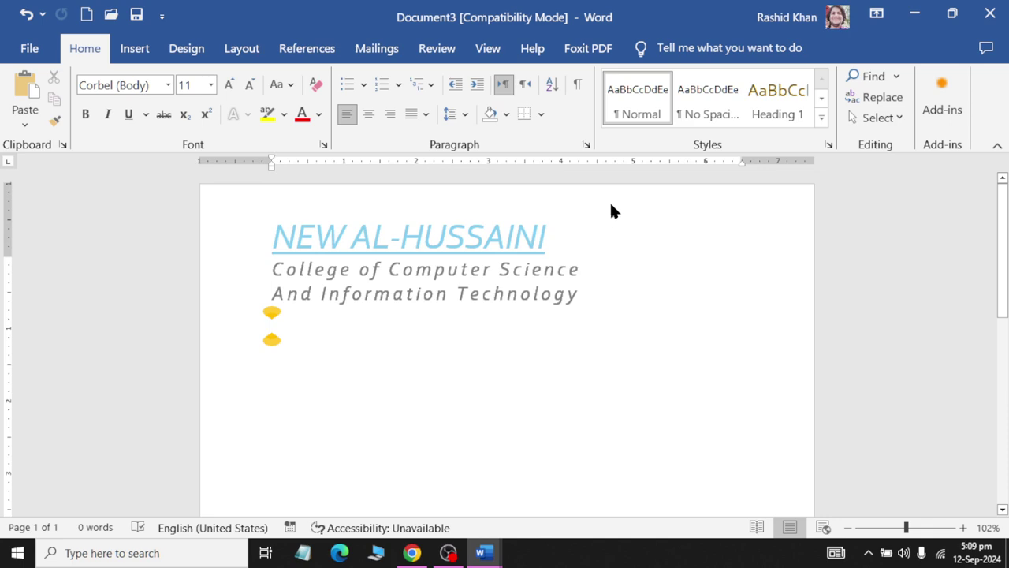
click(238, 50)
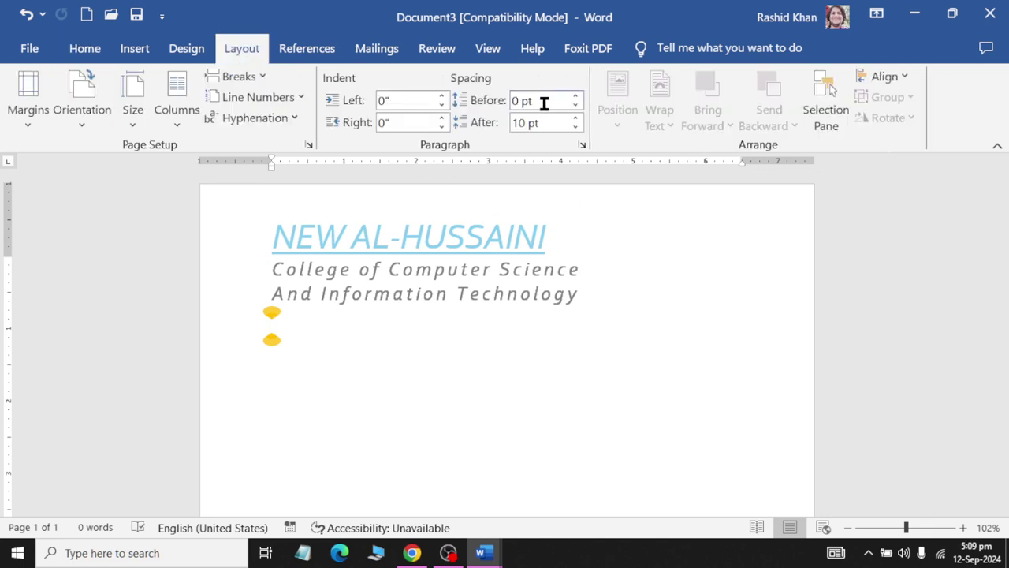
Set the header distance from top to 2" and close header editing.
double_click(398, 251)
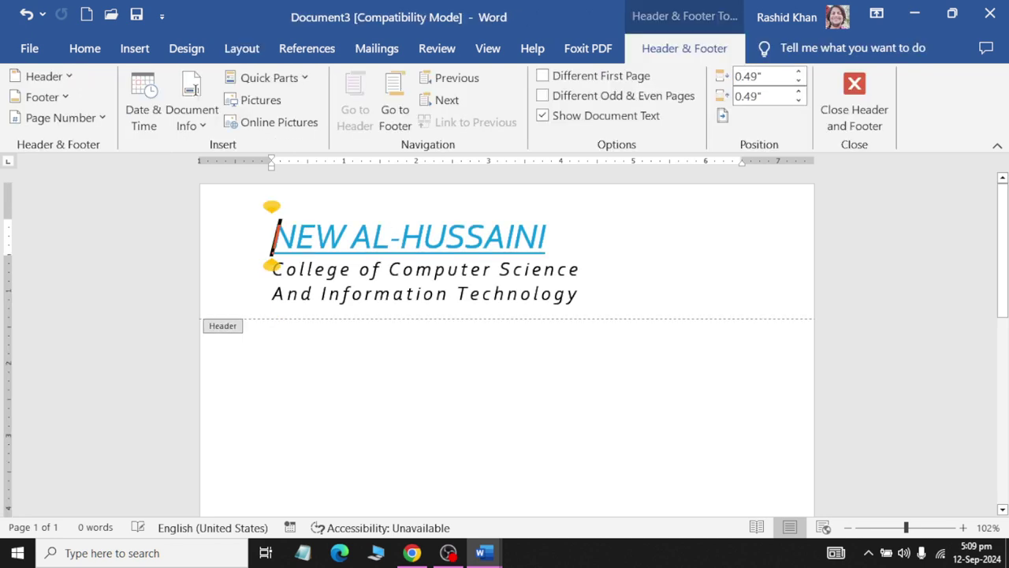
click(785, 76)
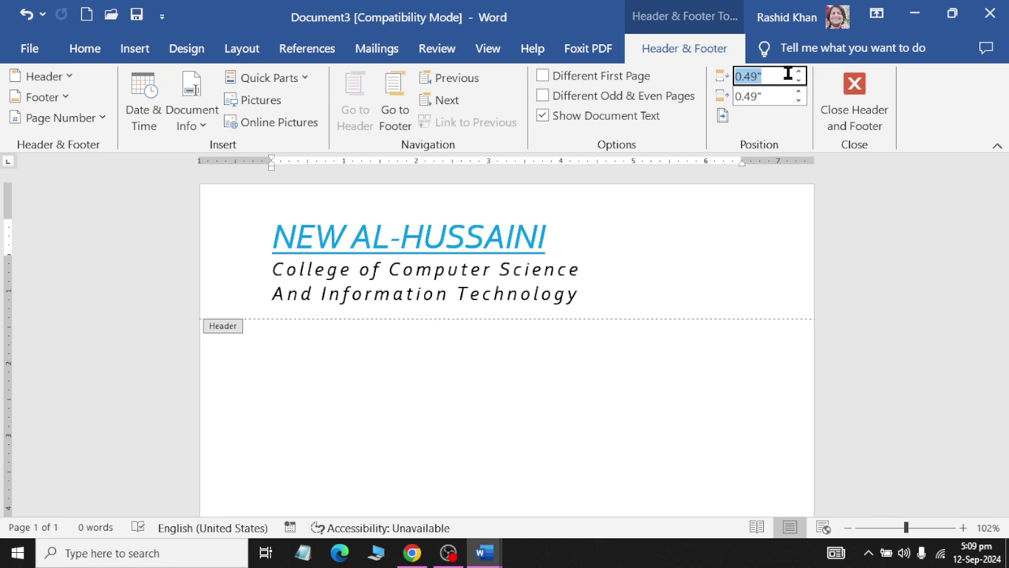
text(2)
key(Return)
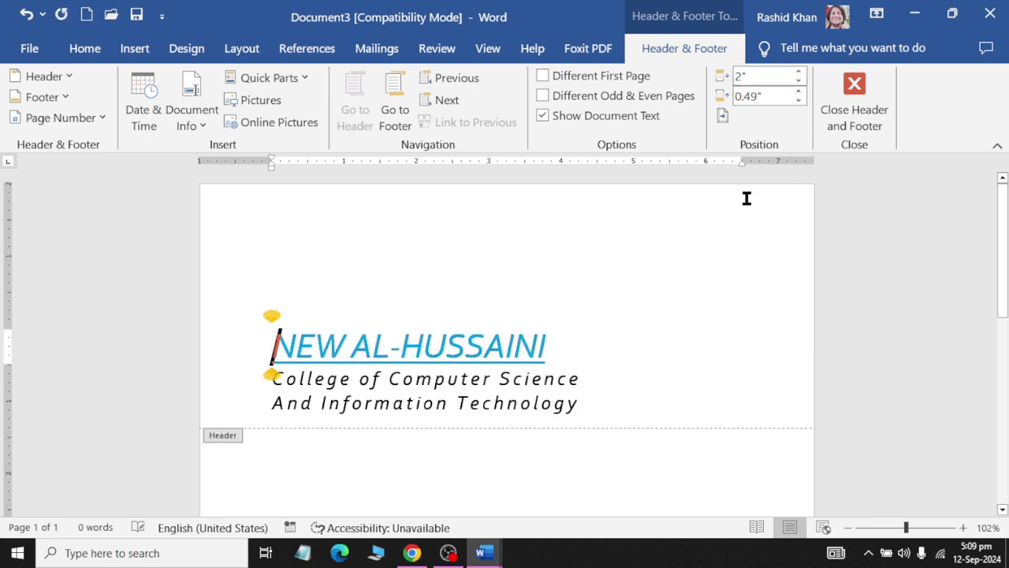
key(Right)
key(Right)
key(Right)
key(Left)
key(Left)
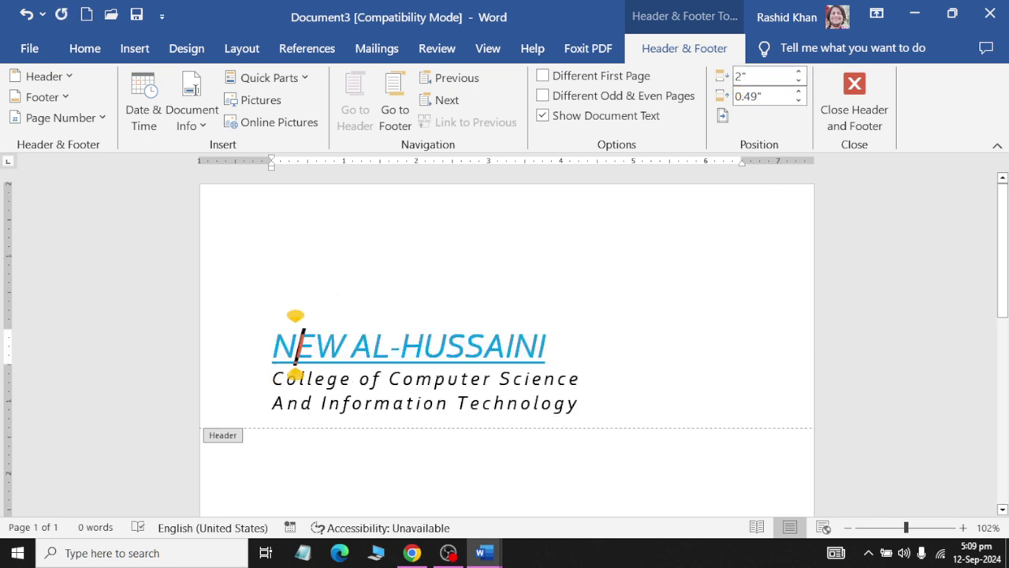
key(Down)
key(End)
double_click(492, 468)
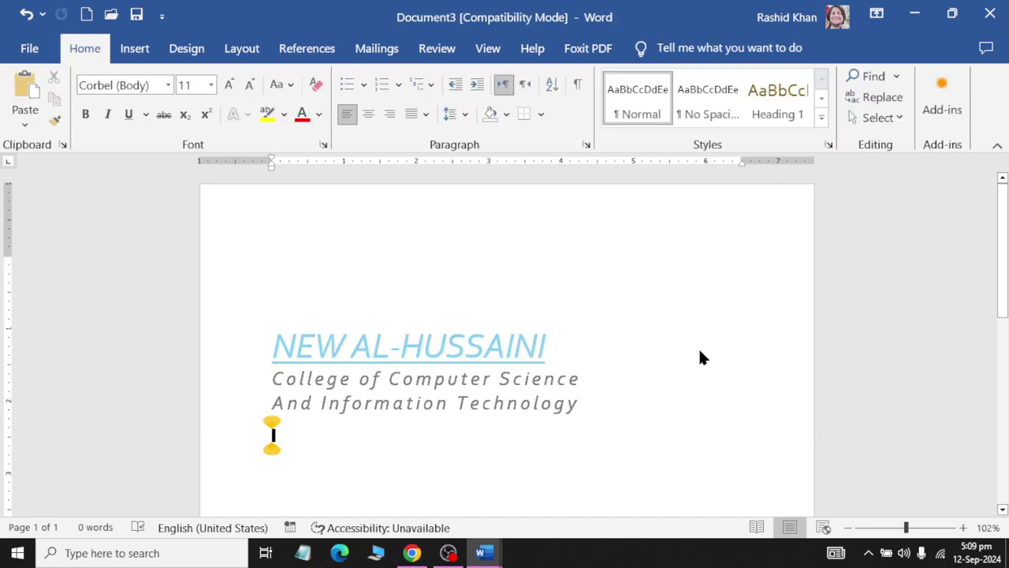
scroll(698, 355, down, 2)
Try dragging the header up toward the page top, then cancel.
double_click(276, 252)
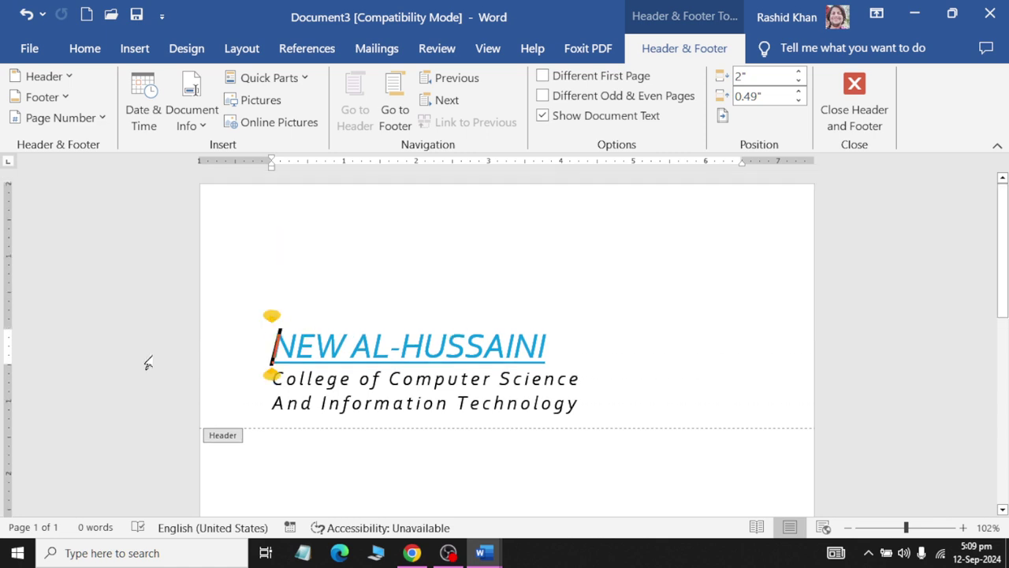
mouse_move(9, 330)
mouse_down()
mouse_move(8, 192)
mouse_move(9, 205)
mouse_up()
key(Escape)
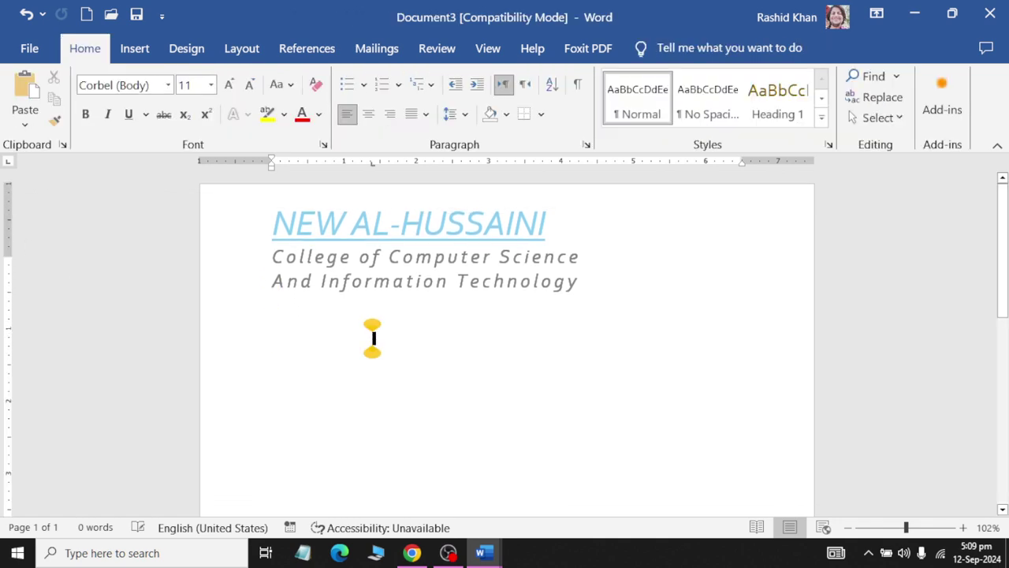
scroll(675, 338, down, 2)
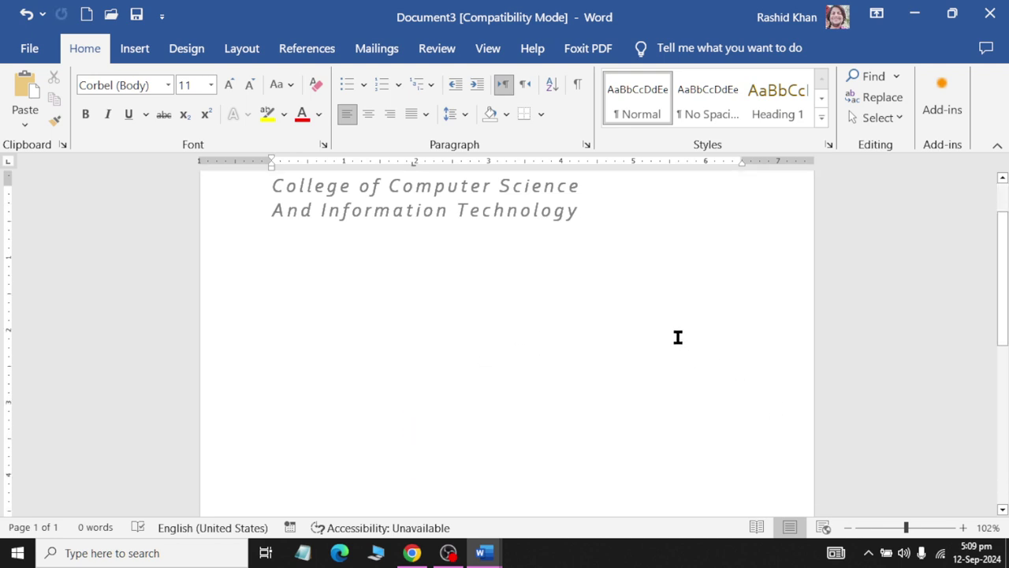
Set the header 1" from the top of the page and return to the body.
double_click(514, 218)
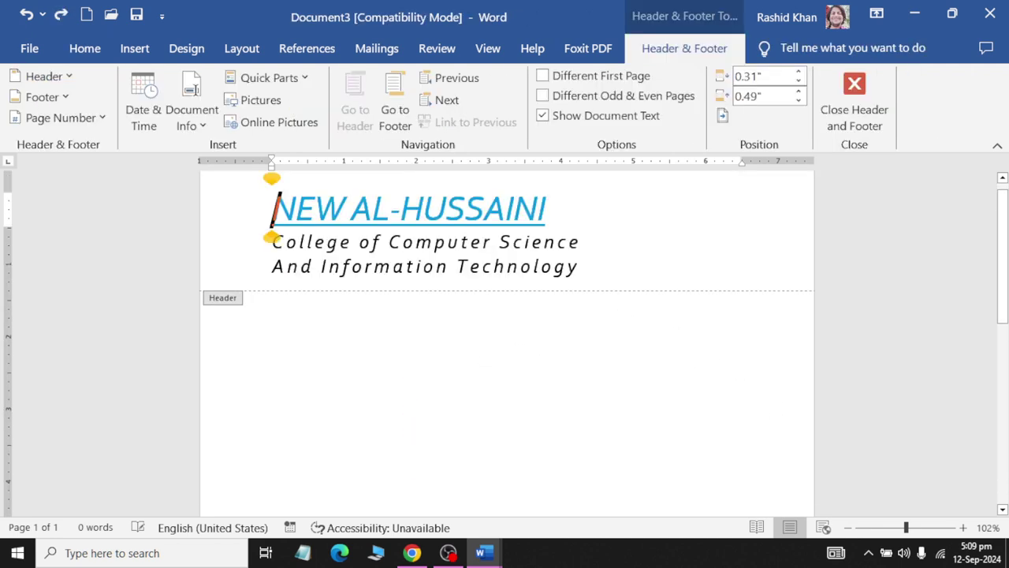
click(781, 77)
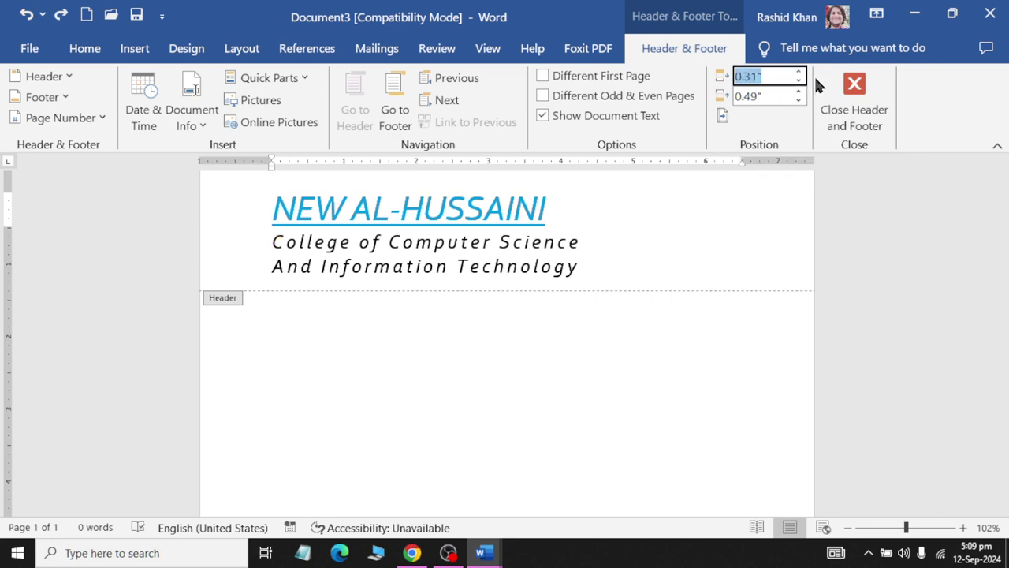
click(799, 75)
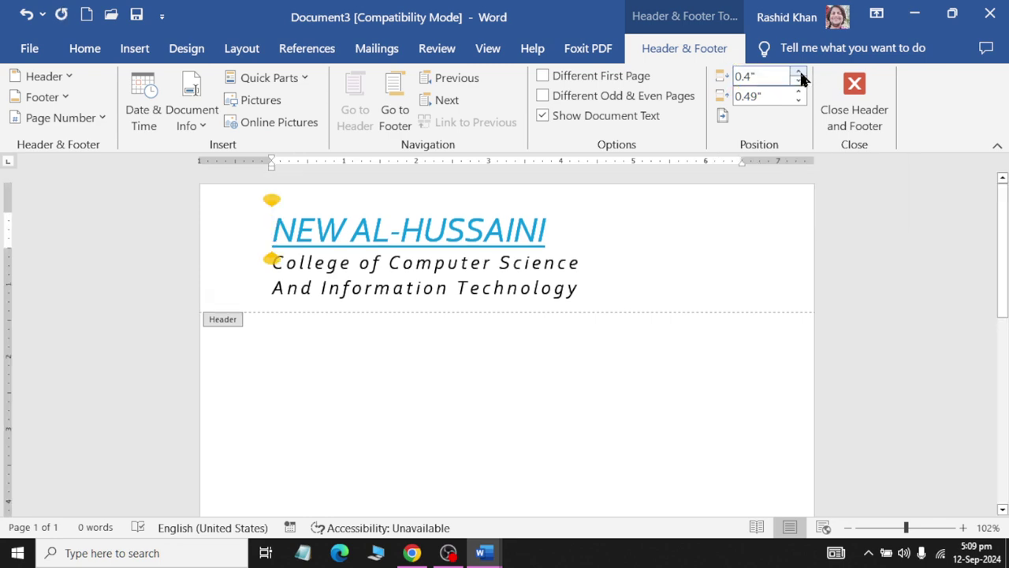
click(799, 75)
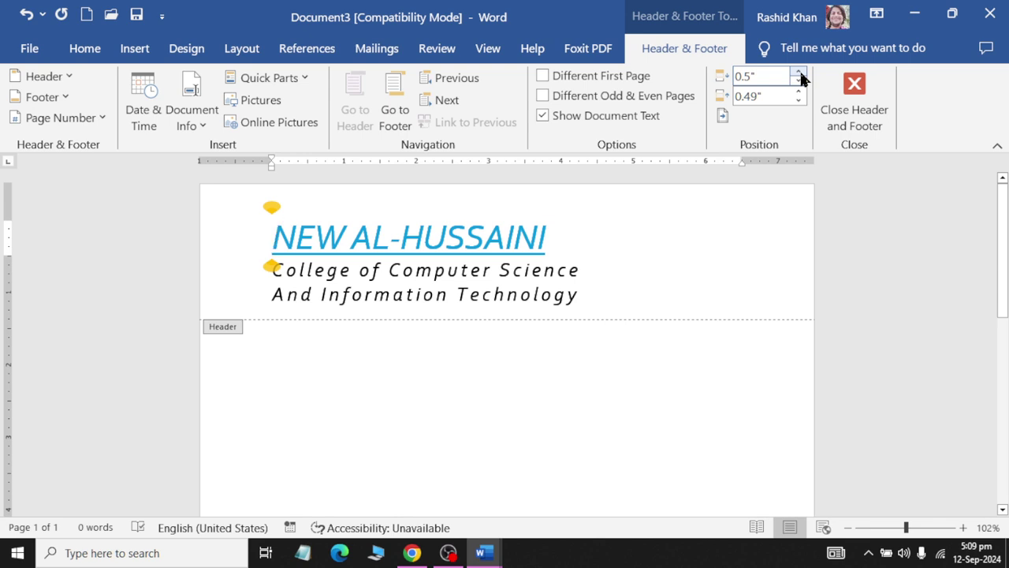
click(798, 75)
click(798, 75)
click(799, 75)
click(799, 75)
click(799, 75)
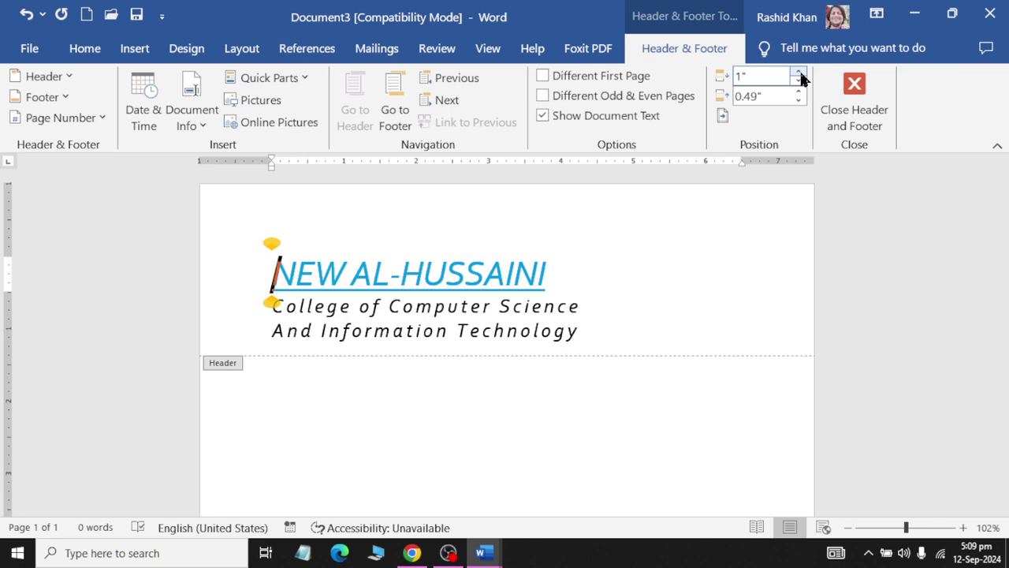
double_click(448, 414)
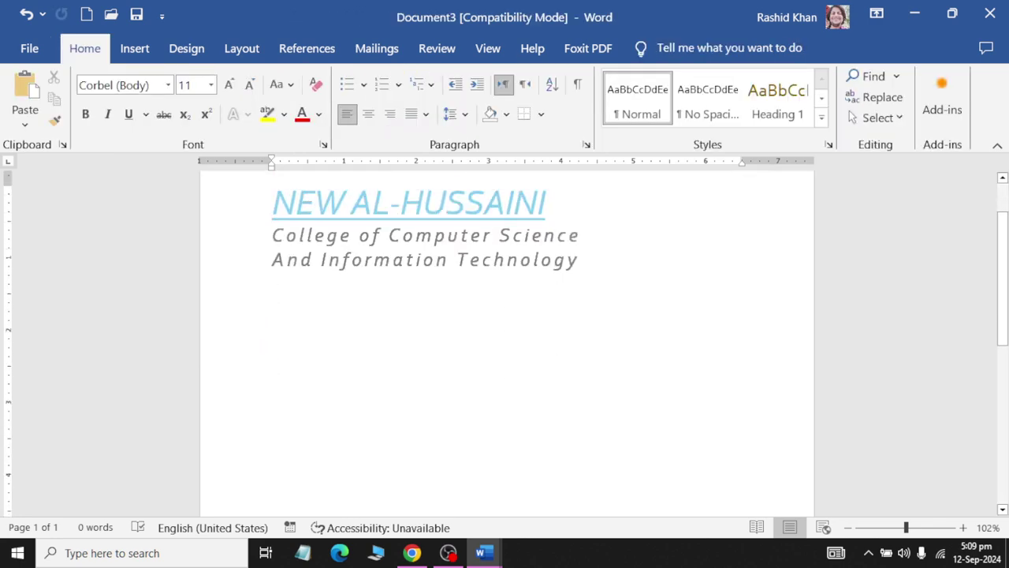
scroll(355, 218, up, 2)
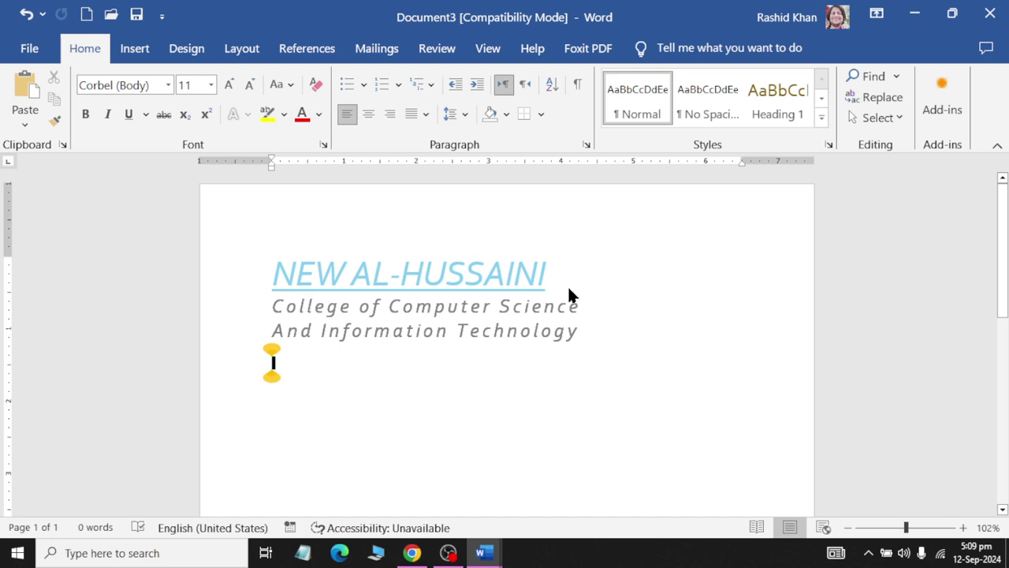
Fill the body with =rand(200) sample paragraphs and view multiple pages side by side.
text(=ran)
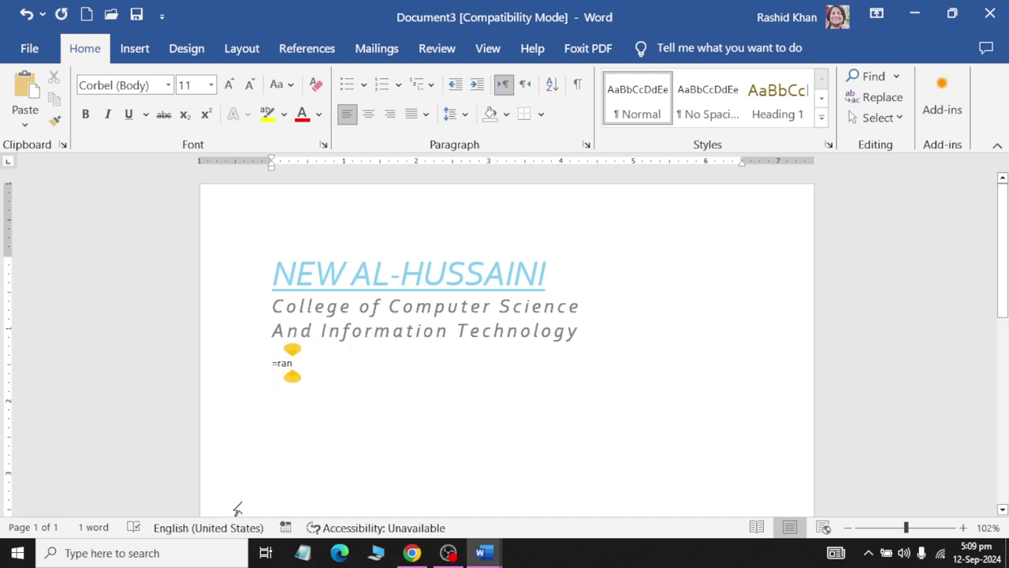
text(d(2)
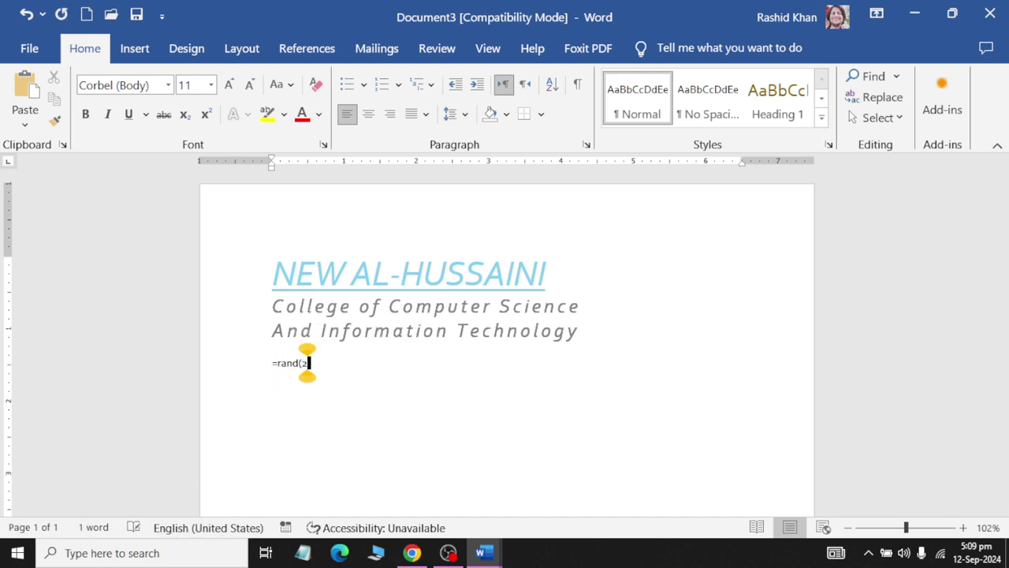
text(00))
key(Return)
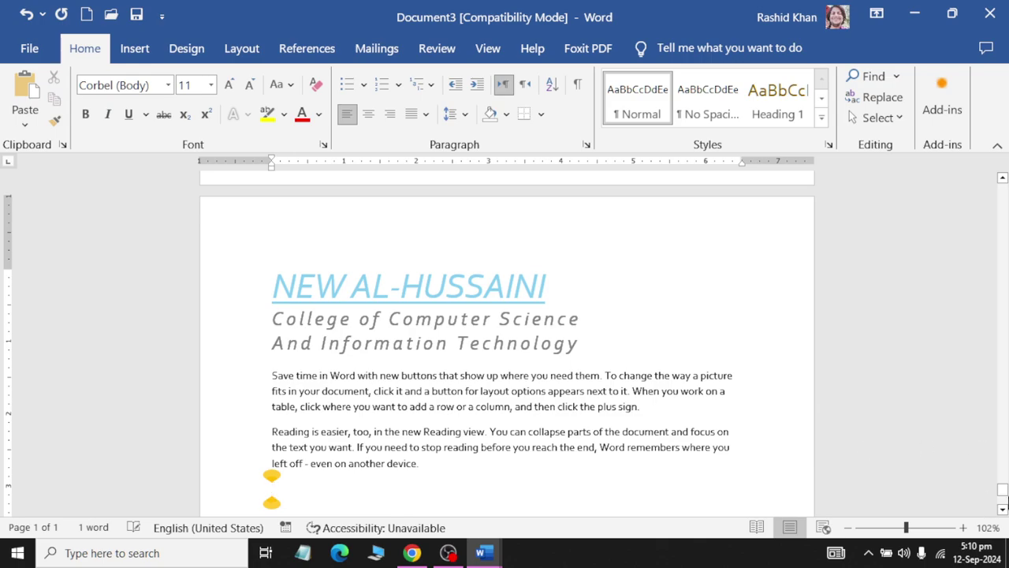
drag(1003, 490, 1003, 187)
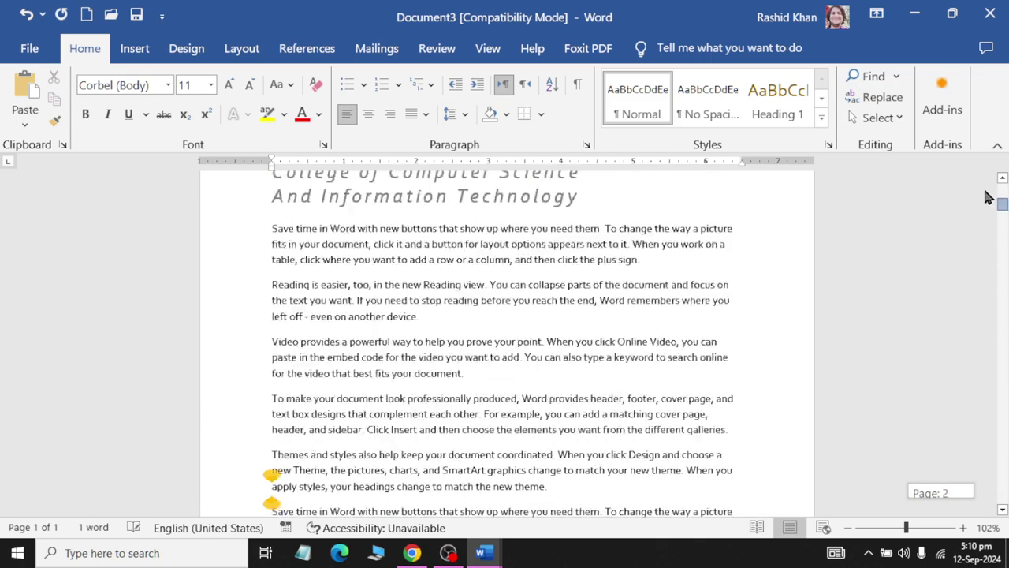
scroll(386, 208, down, 1)
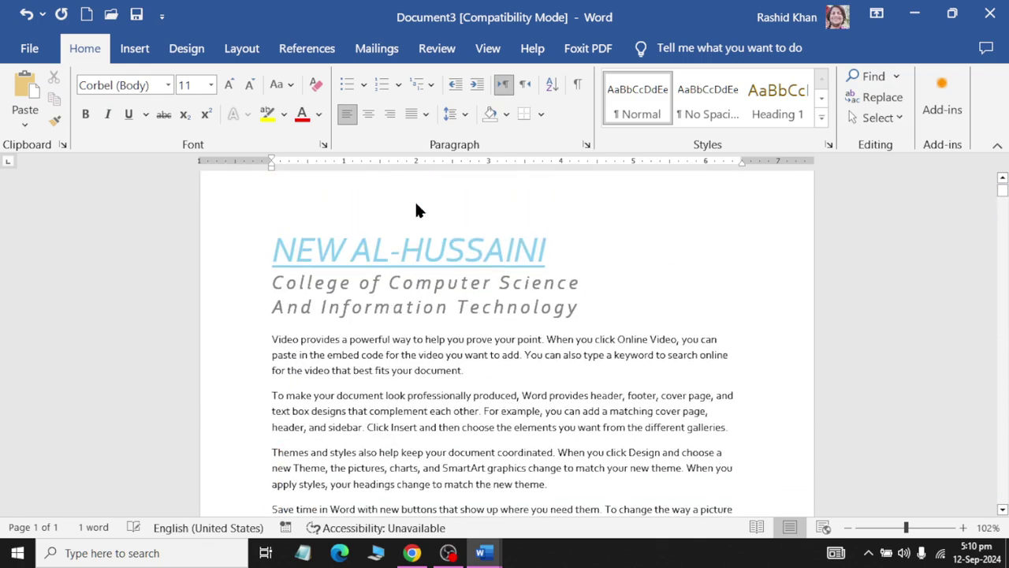
click(491, 48)
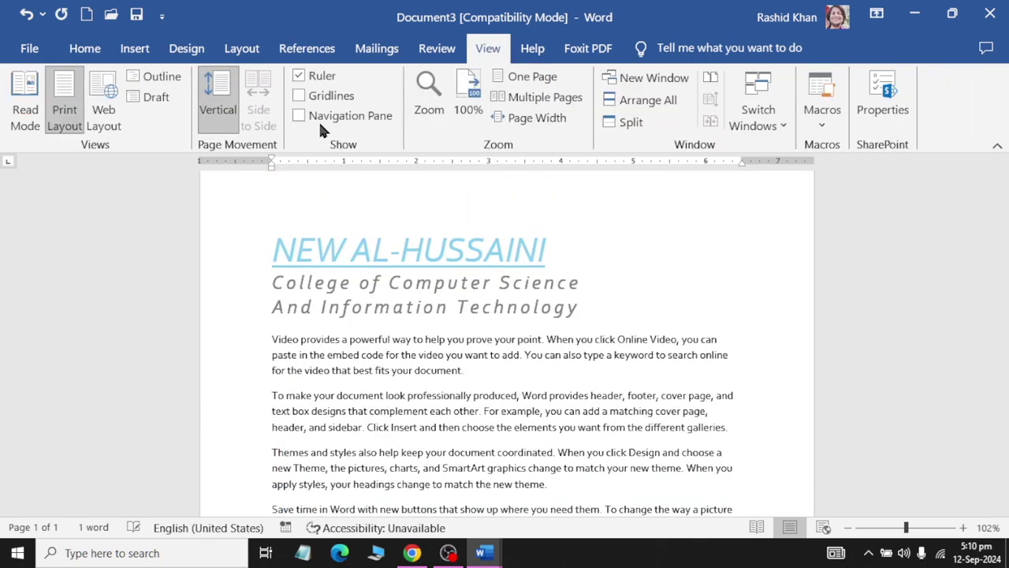
click(533, 98)
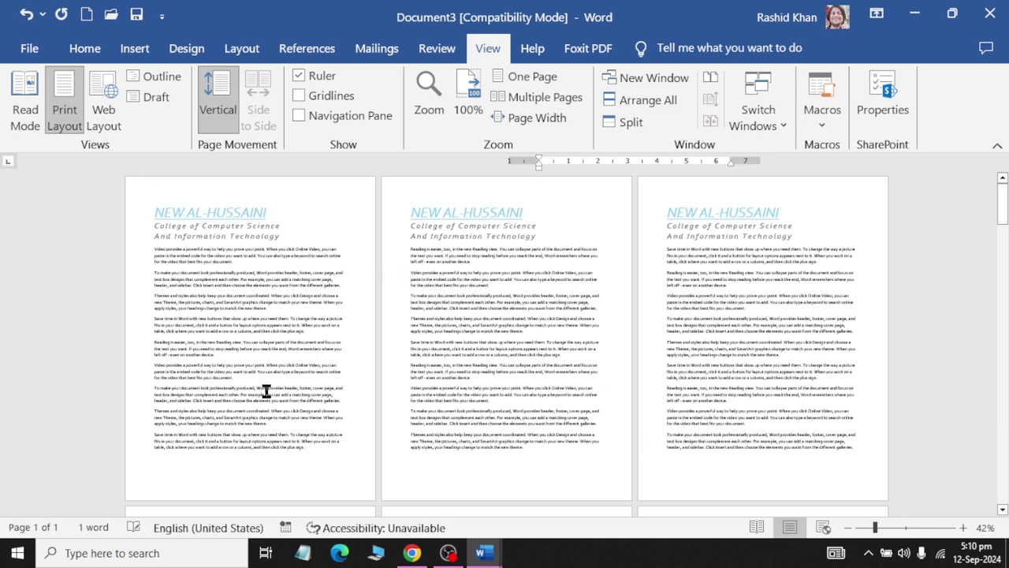
Add footer text 'REgistered from Government of Sindh' 0.2" from the bottom and select it.
double_click(269, 484)
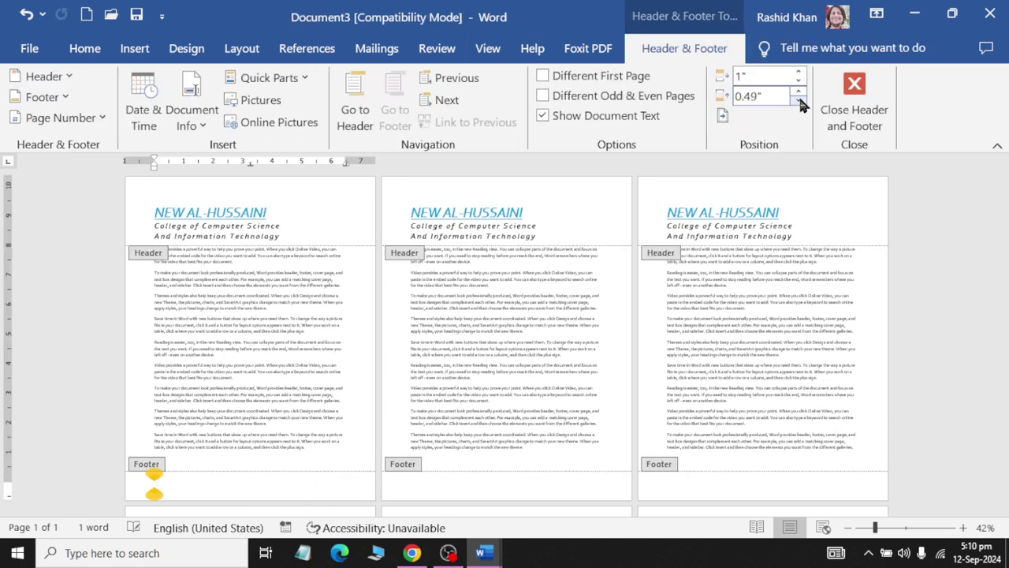
click(800, 101)
click(800, 101)
click(799, 101)
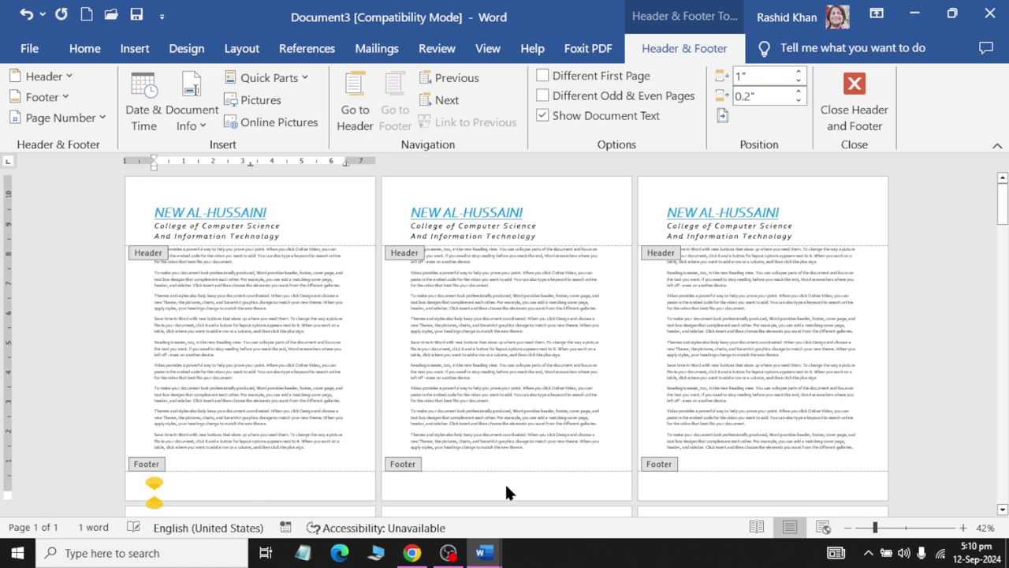
text(R)
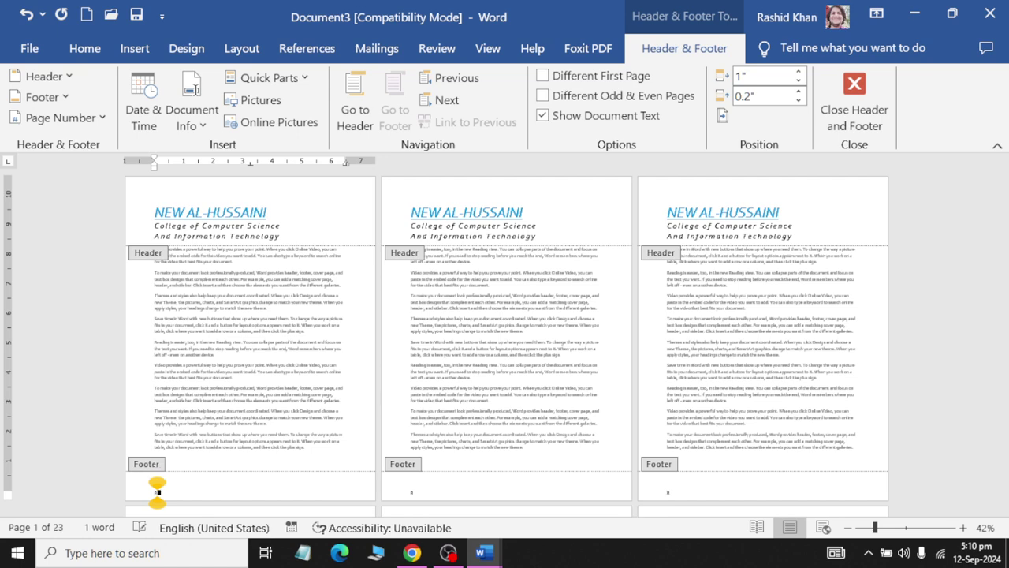
text(Egis)
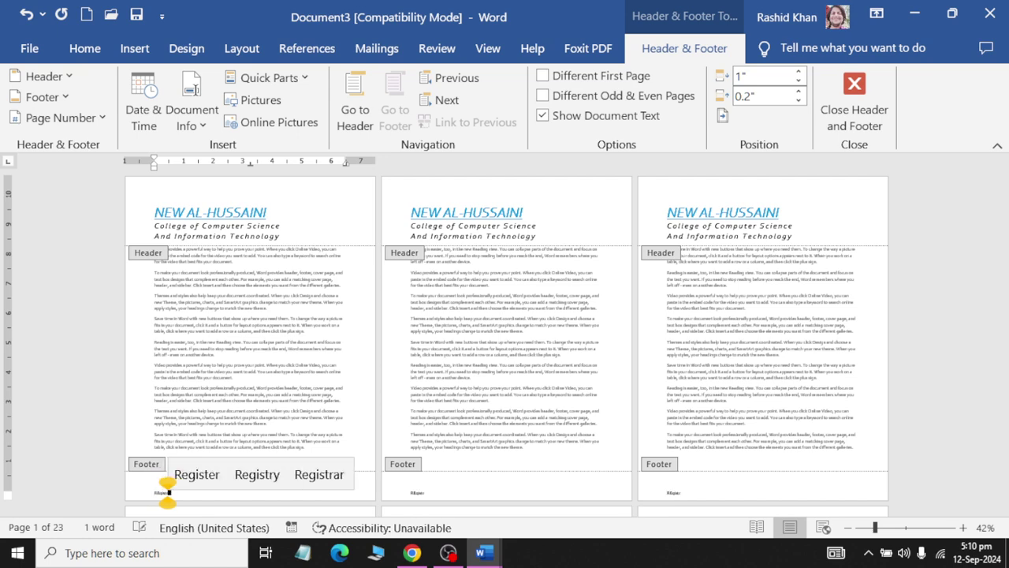
text(tered from )
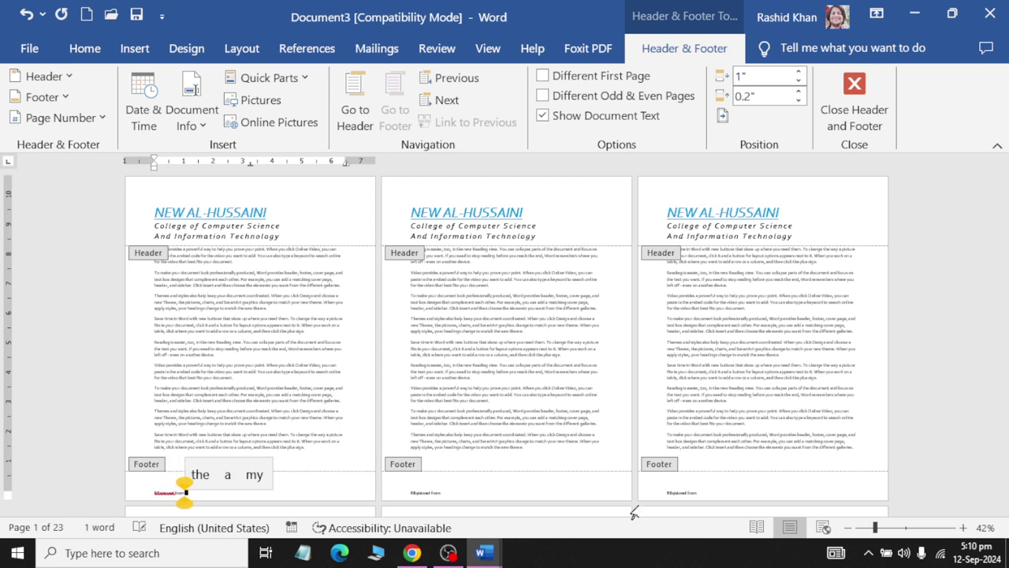
text(Government of)
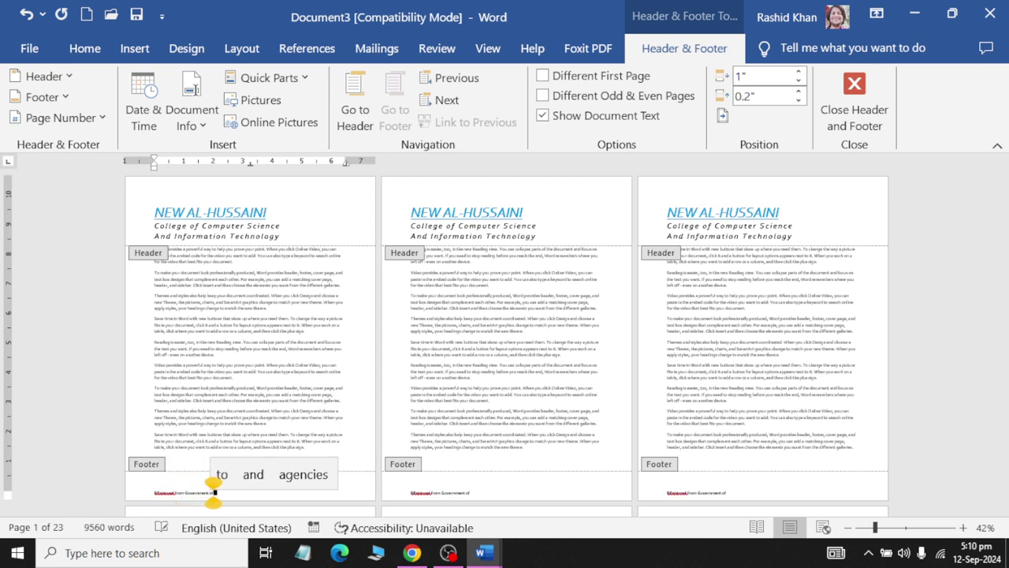
text( Sindh)
key(ctrl+a)
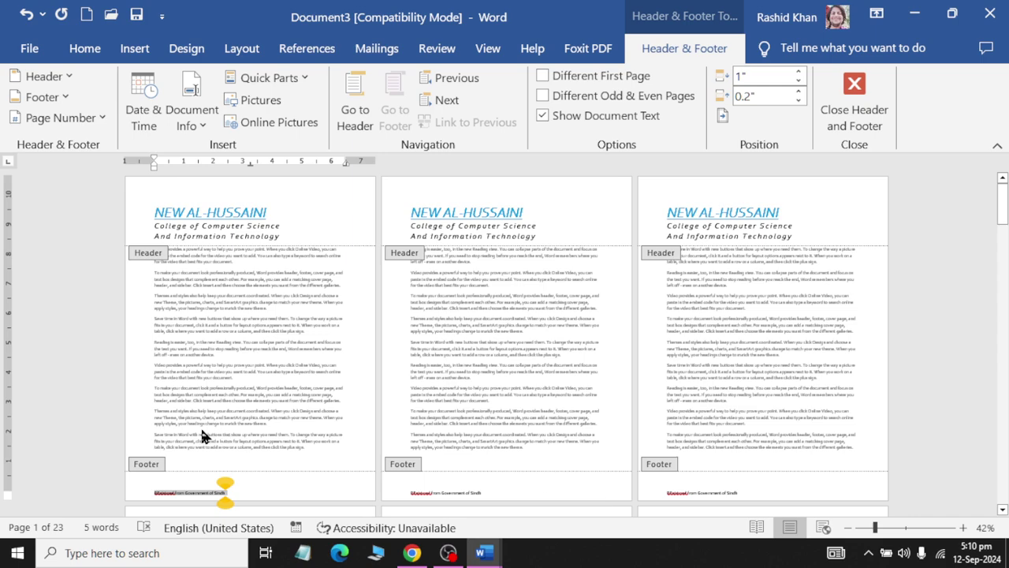
scroll(193, 441, down, 3)
ctrl+scroll(183, 447, up, 14)
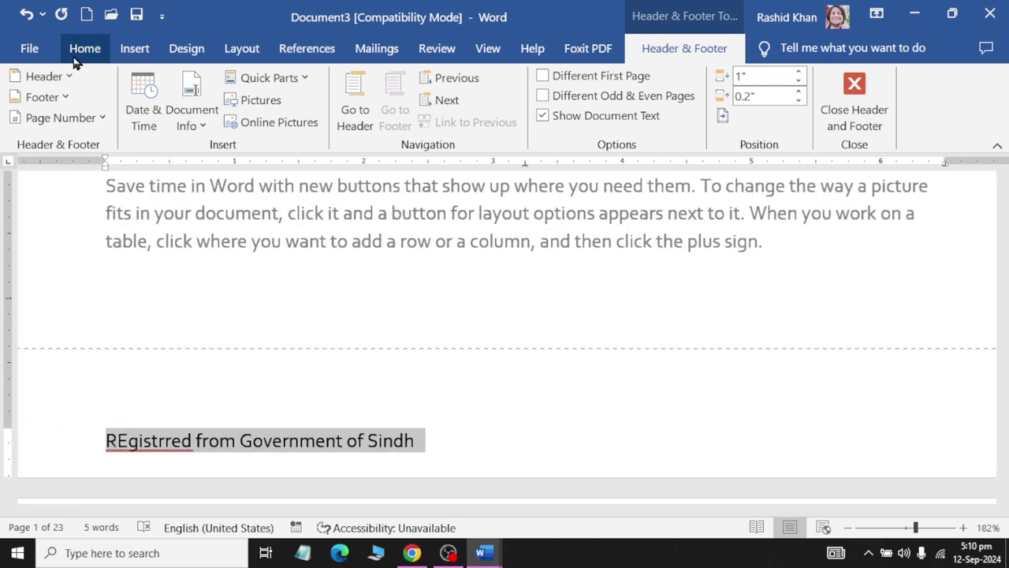
Correct the footer misspelling to 'Registered' and select the whole footer line.
click(160, 445)
right_click(160, 446)
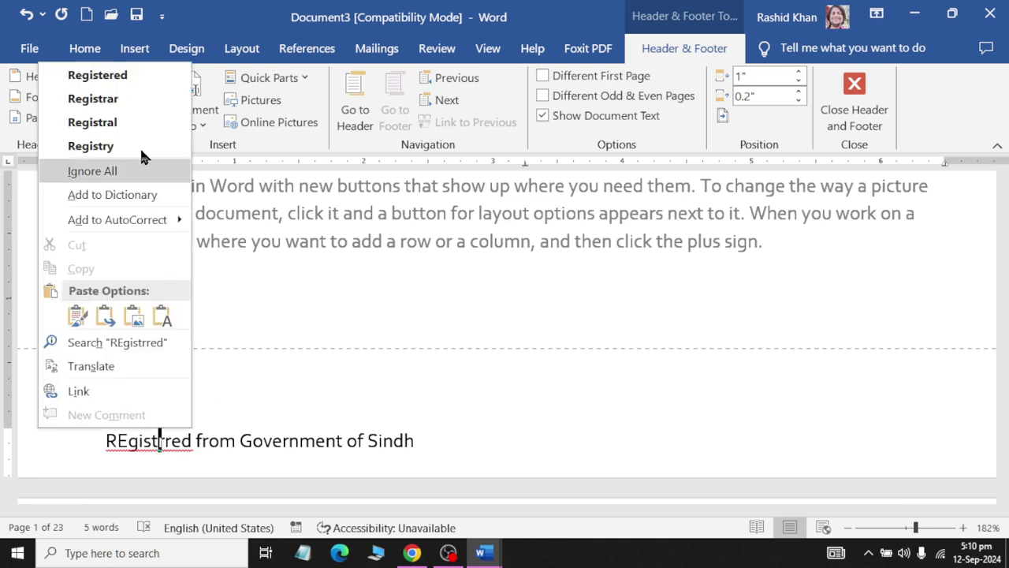
click(110, 76)
triple_click(426, 442)
Format the footer with the Subtle Reference style, 12 pt size and centre alignment.
click(82, 50)
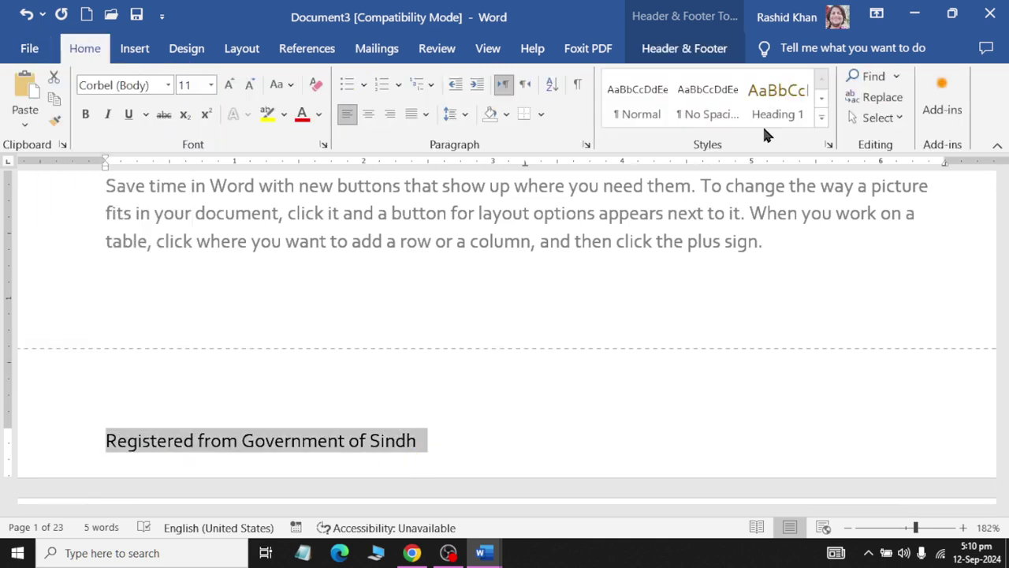
click(821, 118)
click(769, 269)
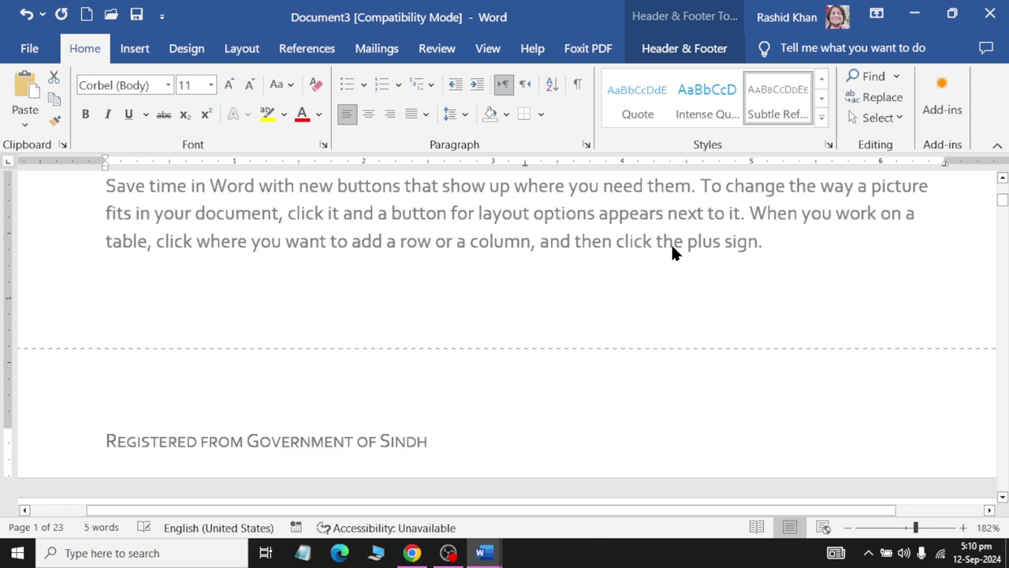
click(229, 85)
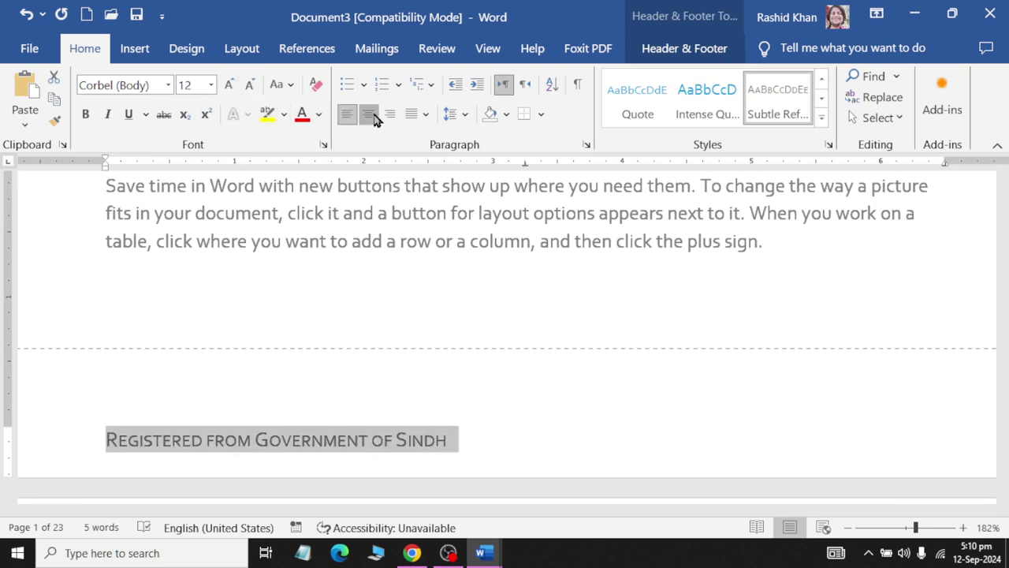
click(368, 114)
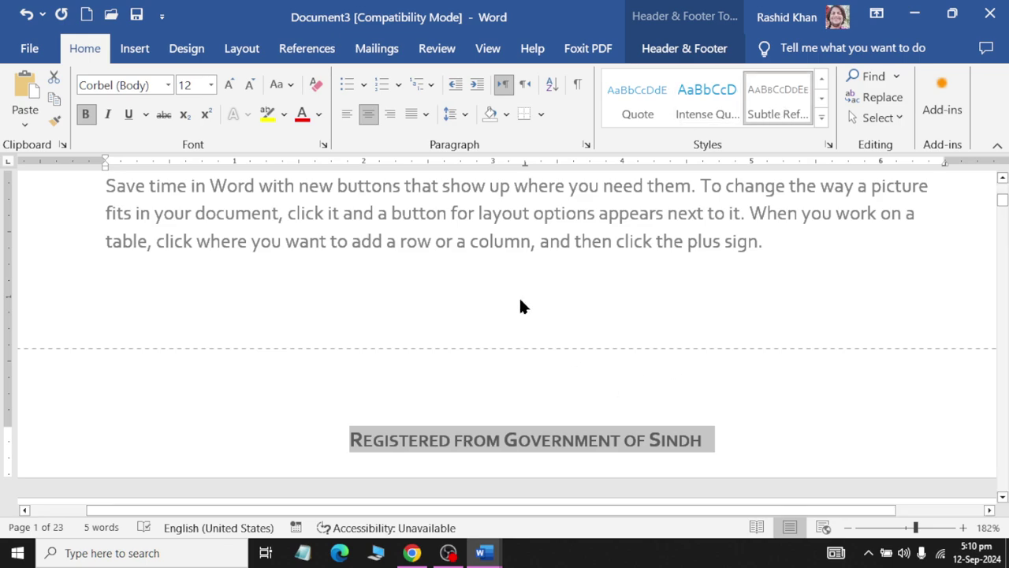
Close footer editing and scroll through the pages to check the footer.
double_click(520, 241)
scroll(613, 299, up, 10)
scroll(613, 299, down, 5)
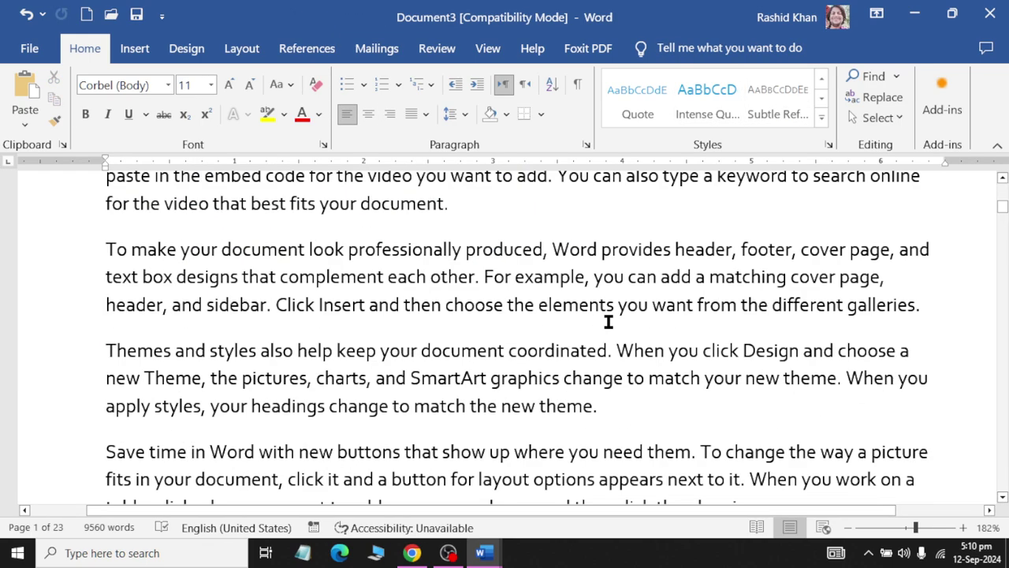
scroll(609, 322, down, 3)
scroll(609, 321, down, 3)
scroll(587, 319, up, 7)
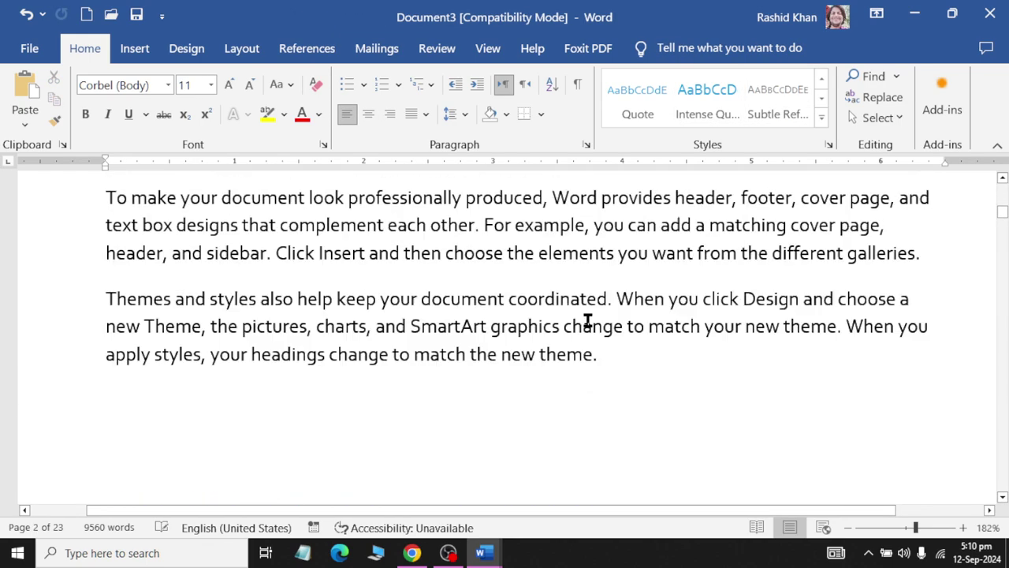
scroll(586, 319, up, 3)
scroll(561, 340, down, 7)
click(440, 268)
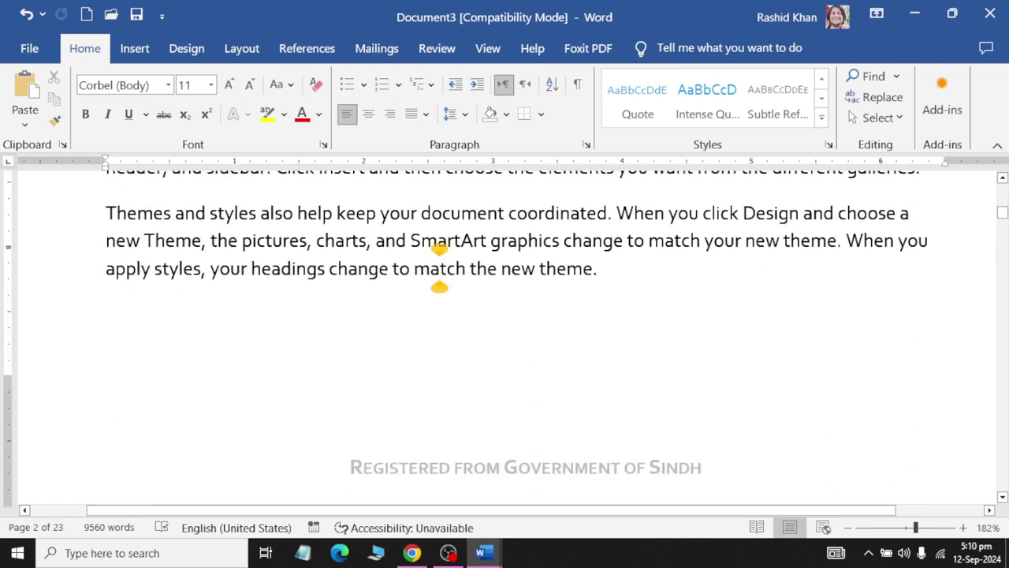
Move the footer to 0.1" from the page bottom and return to the body.
double_click(563, 473)
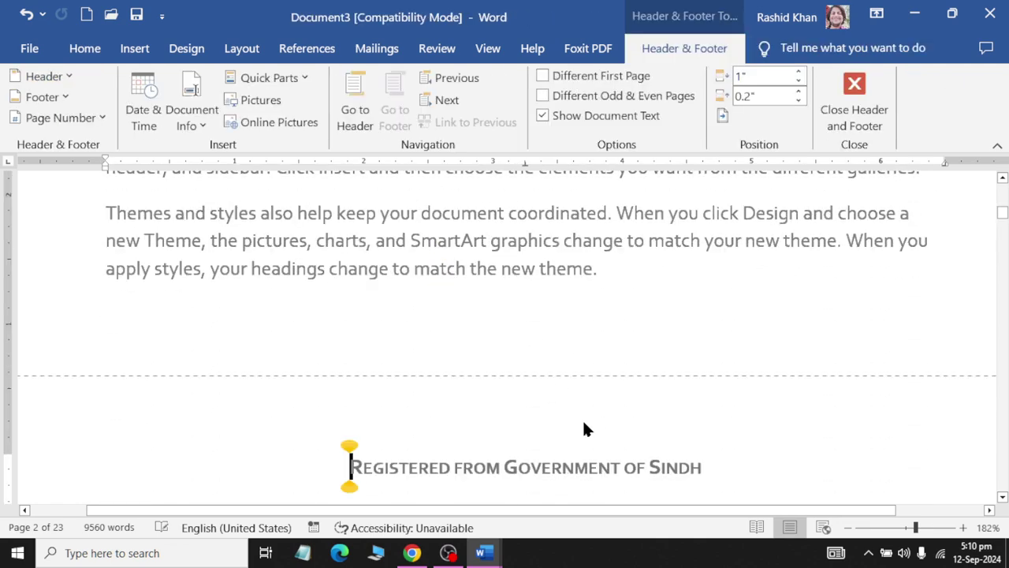
click(797, 102)
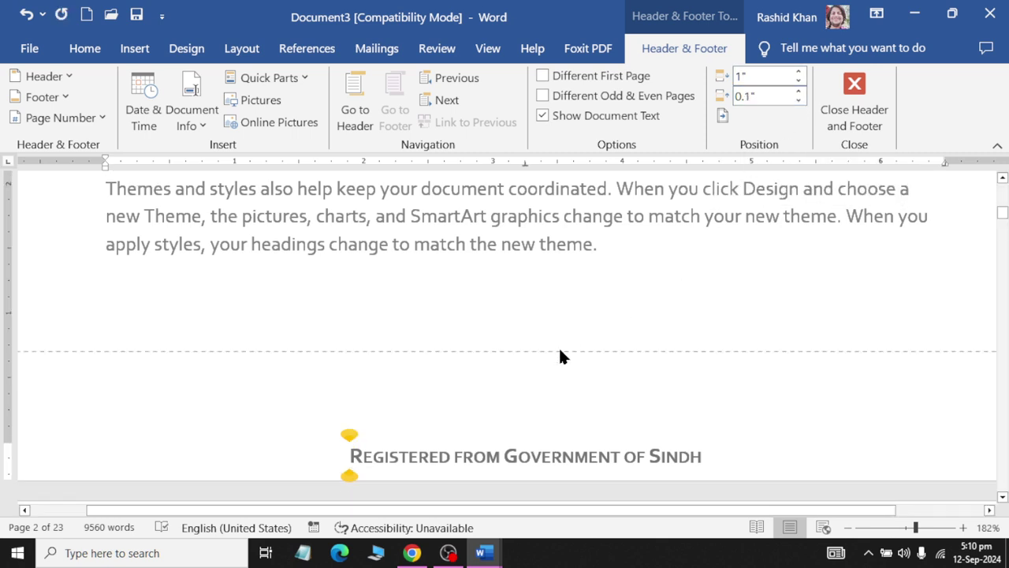
double_click(495, 272)
click(567, 244)
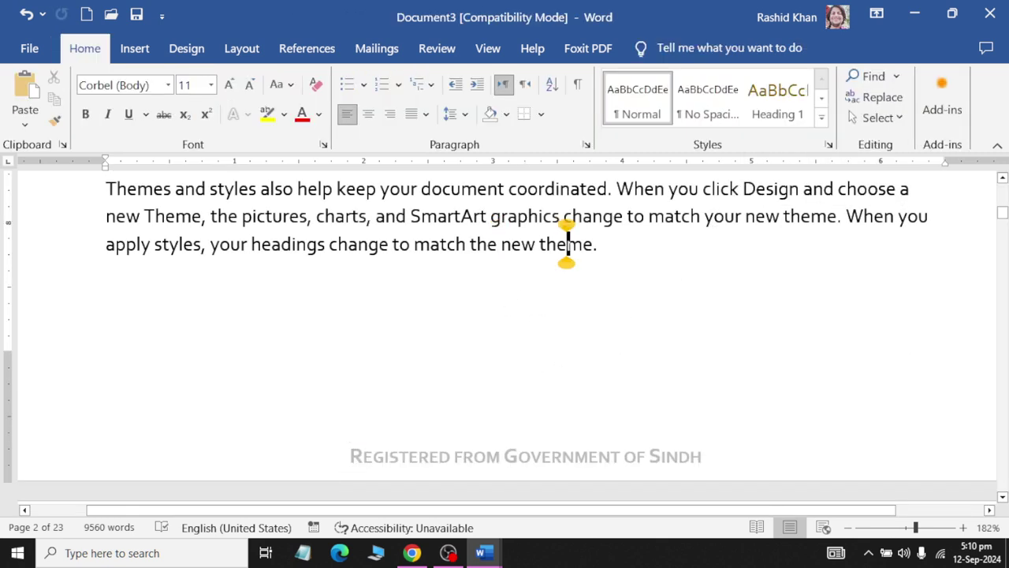
scroll(585, 333, down, 8)
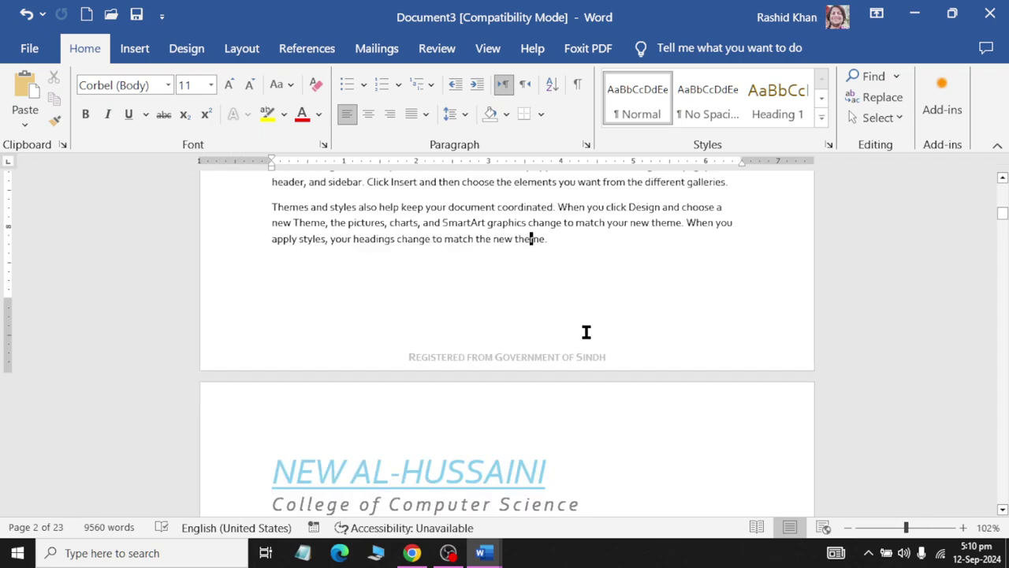
scroll(586, 333, down, 4)
scroll(586, 333, down, 1)
scroll(591, 336, up, 1)
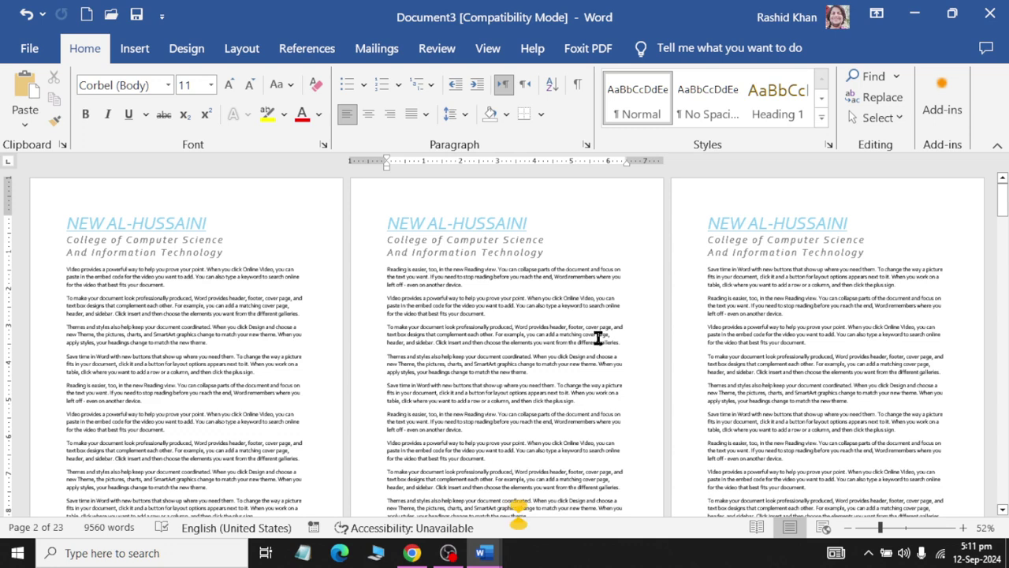